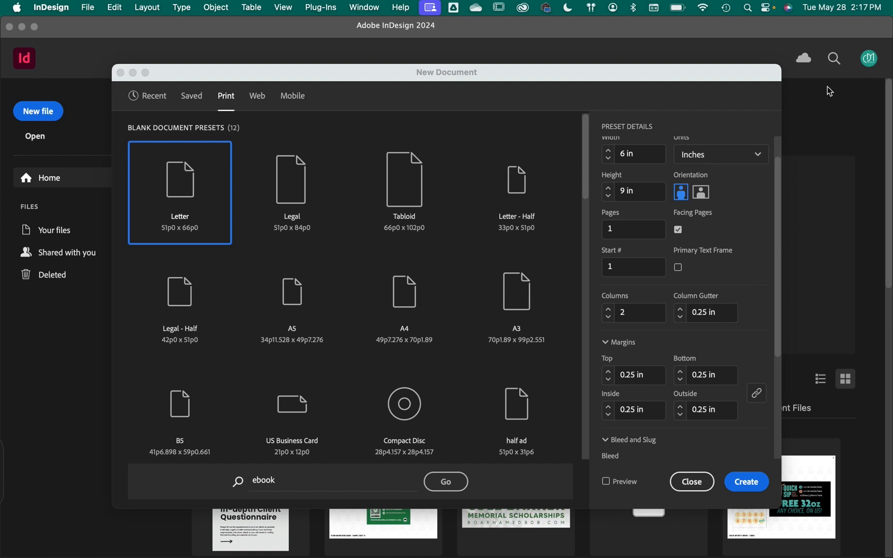
Set the new 6 × 9 in document's bleed to 0.125 in on all sides.
left_click_drag(651, 79, 653, 96)
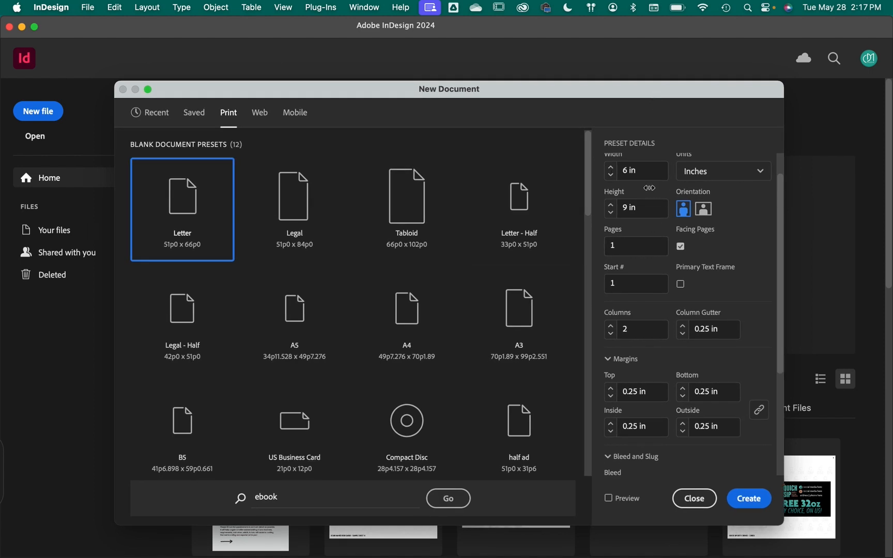
scroll(651, 190, "up", 2)
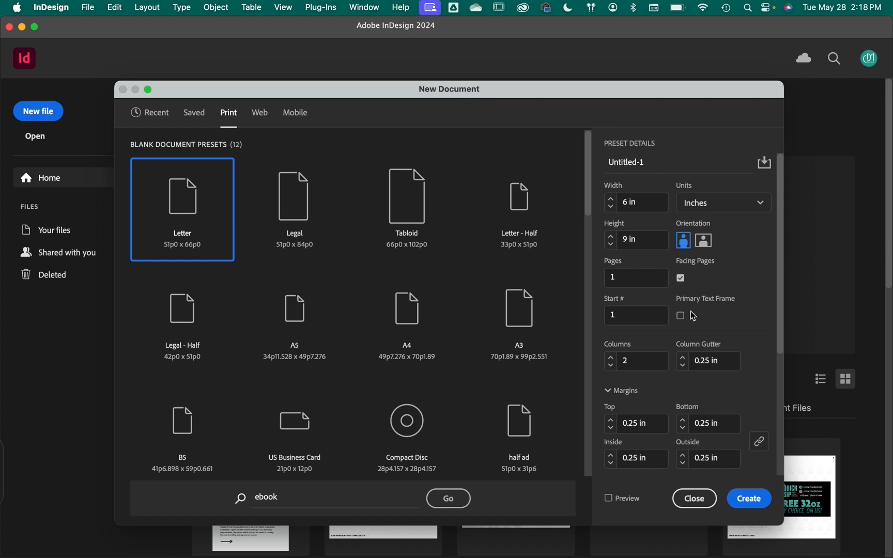
scroll(693, 316, "down", 5)
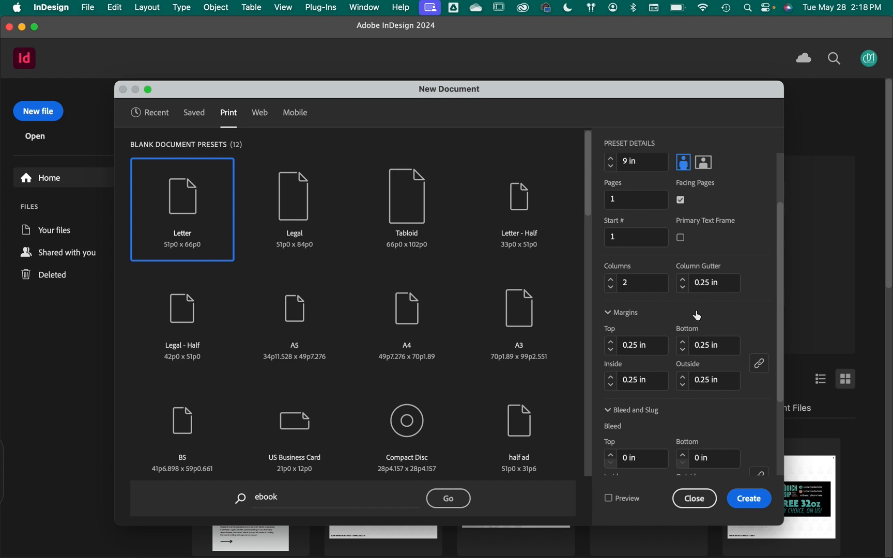
scroll(695, 325, "down", 2)
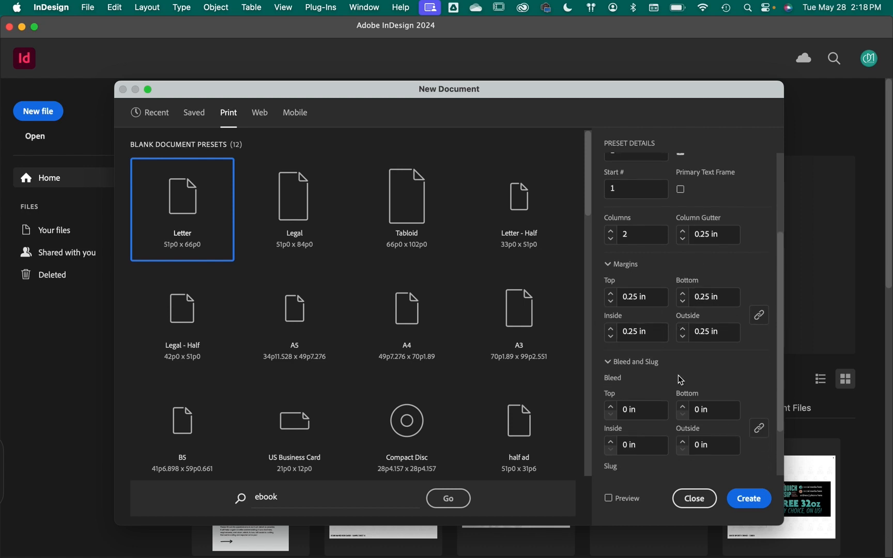
scroll(681, 380, "down", 3)
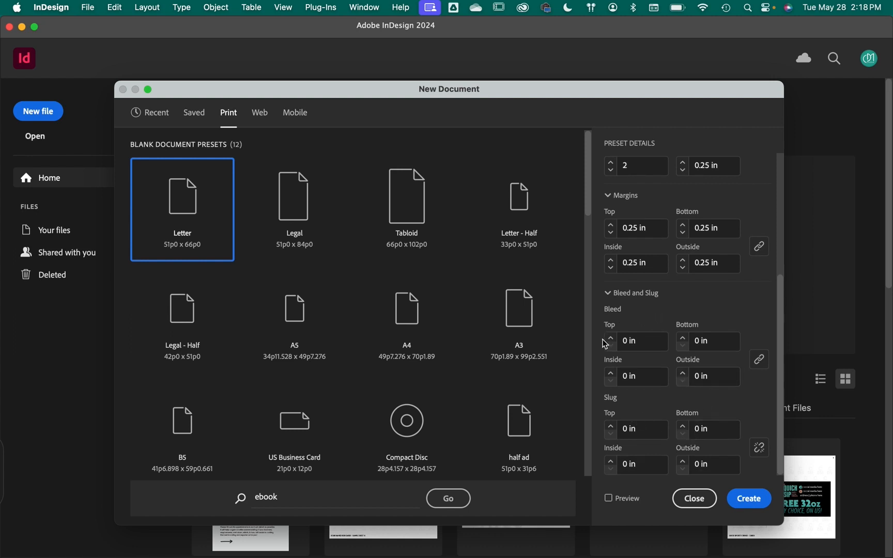
left_click(632, 339)
left_click_drag(639, 340, 605, 343)
type(".12")
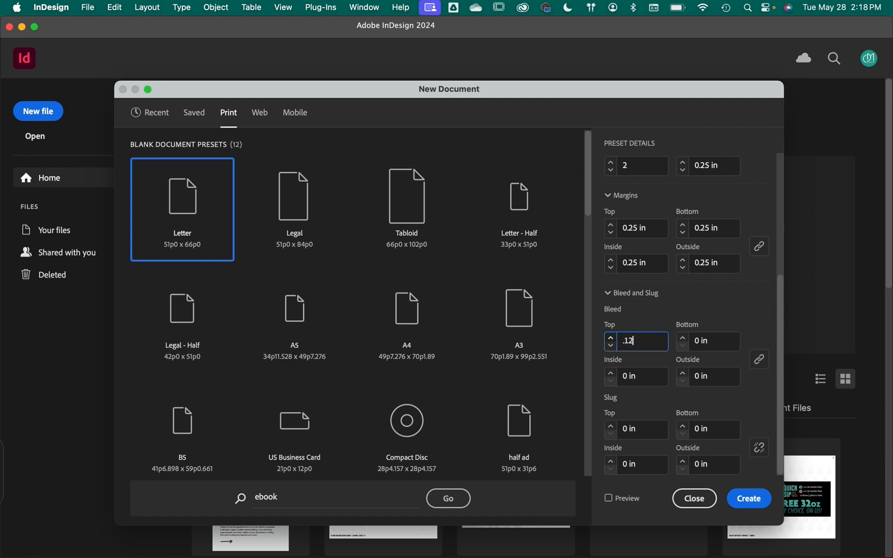
type("5")
left_click(729, 382)
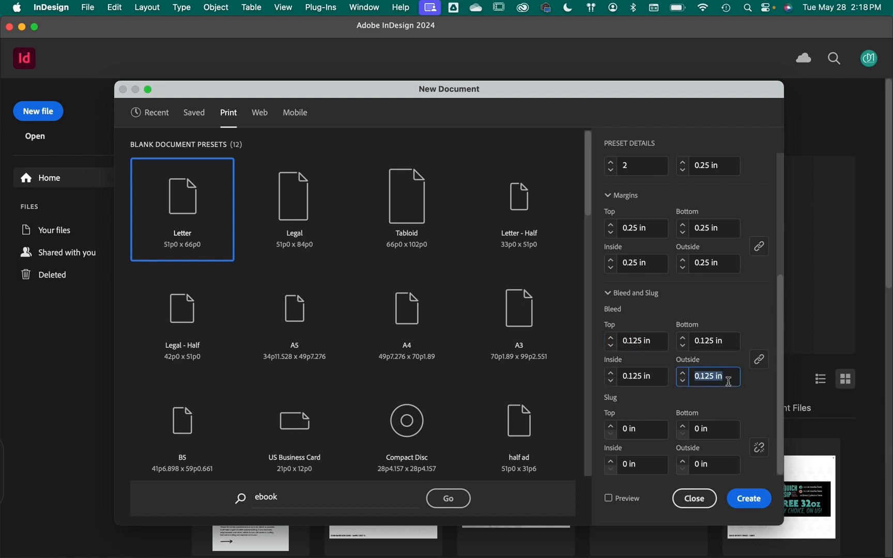
Name the document Recipe_Book1 and create it.
scroll(669, 241, "up", 5)
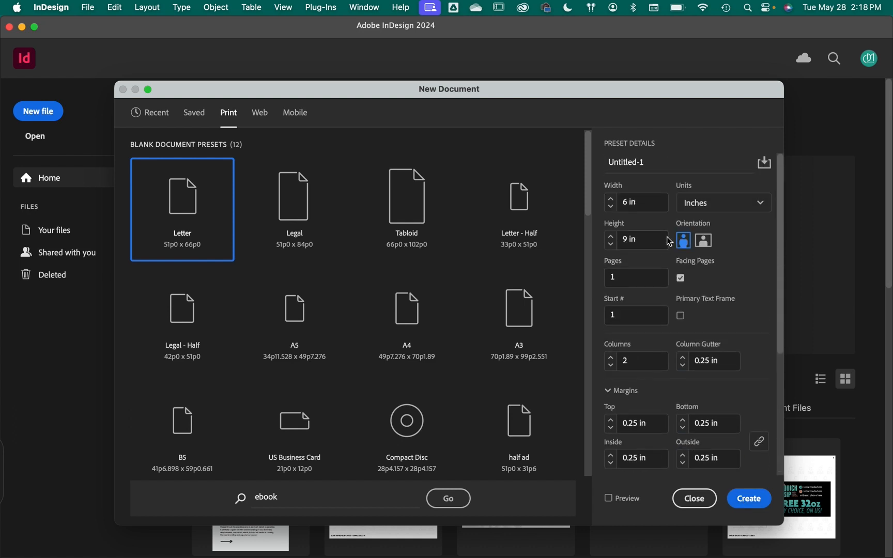
left_click(662, 163)
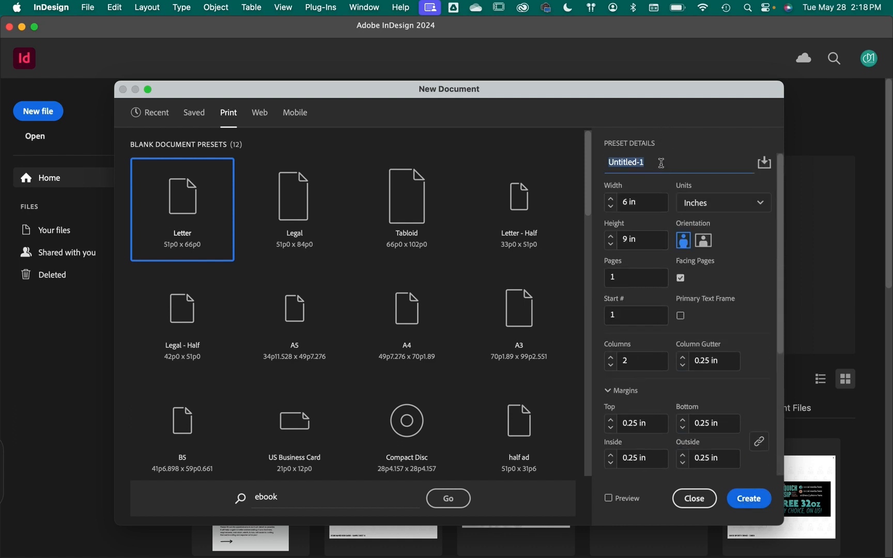
type("R")
type("ecipe_Book1")
left_click(759, 502)
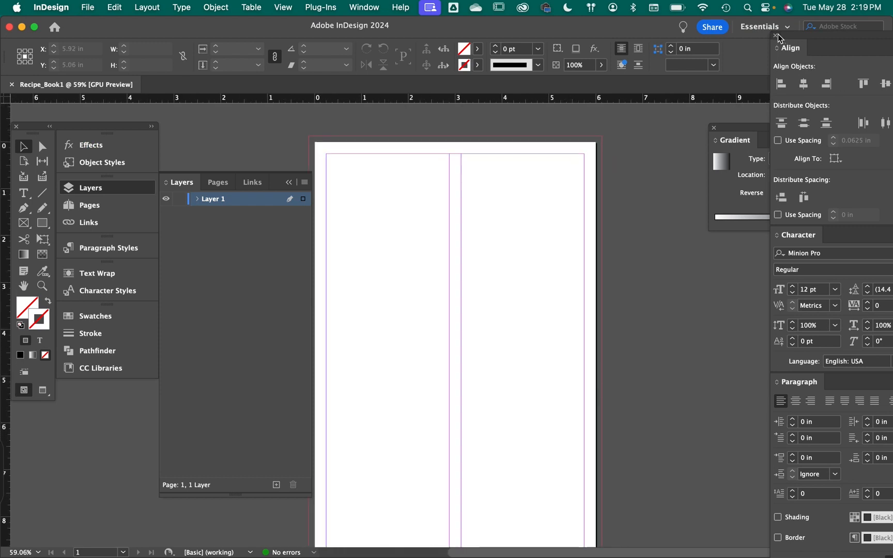
Close the floating Align, Character and Paragraph group and the Gradient panel, and collapse the Layers panel.
left_click(779, 37)
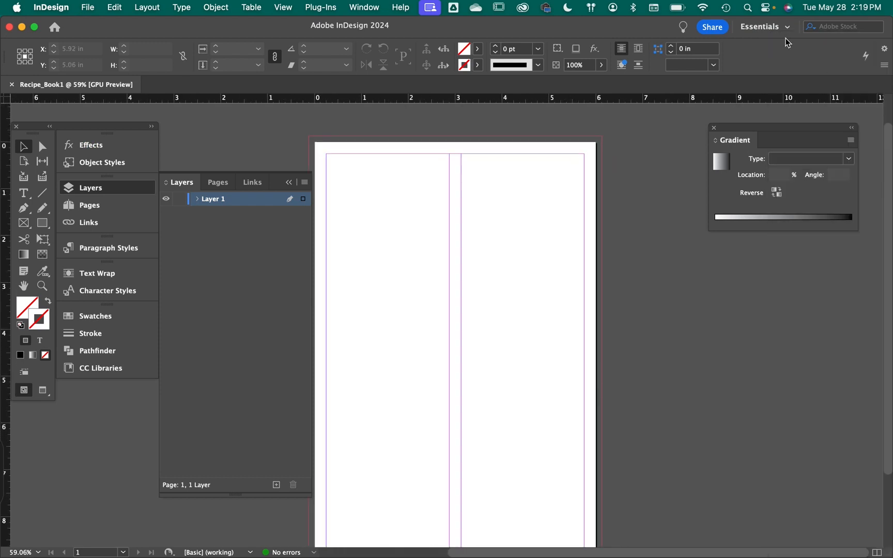
left_click(714, 128)
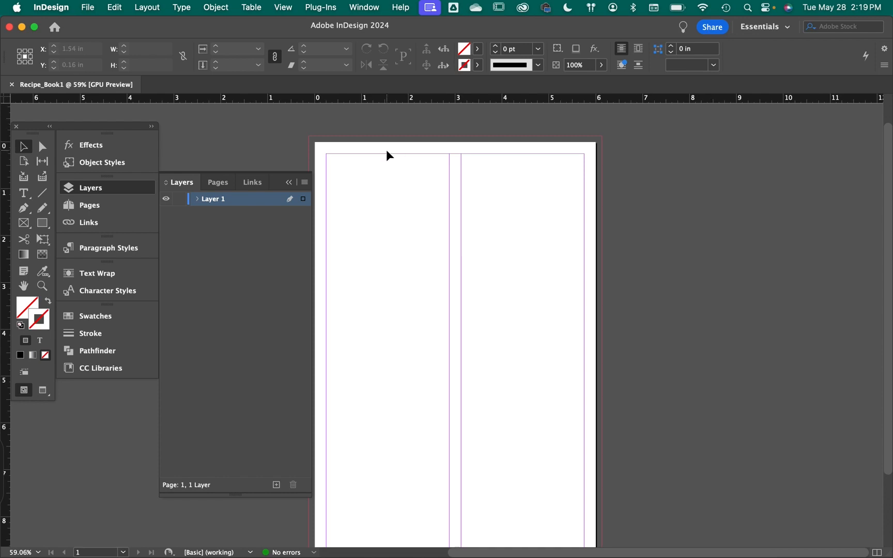
left_click(288, 182)
Detach the Pages panel from its dock, leave it floating and expanded beside the page, and reposition the tools and panel dock.
mouse_move(103, 133)
left_mouse_down()
mouse_move(131, 137)
mouse_move(110, 138)
left_mouse_up()
left_click_drag(95, 206, 800, 128)
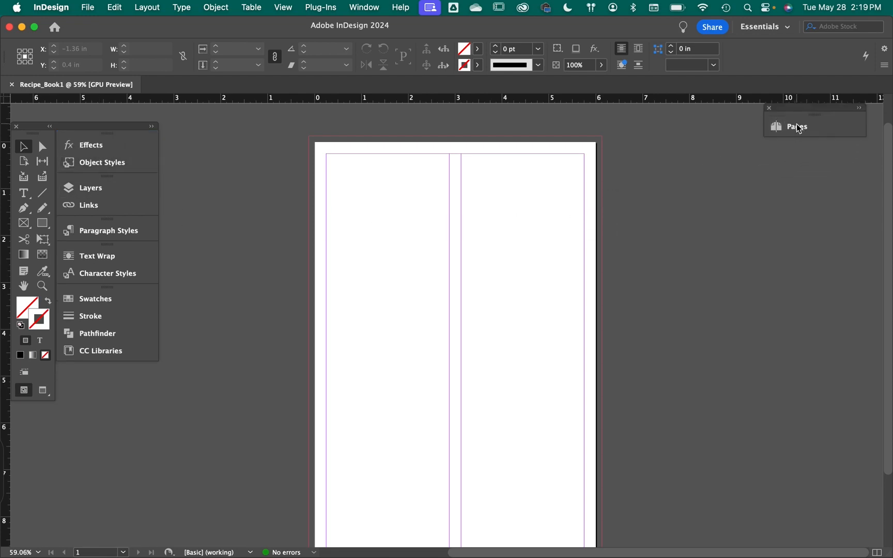
left_click(787, 129)
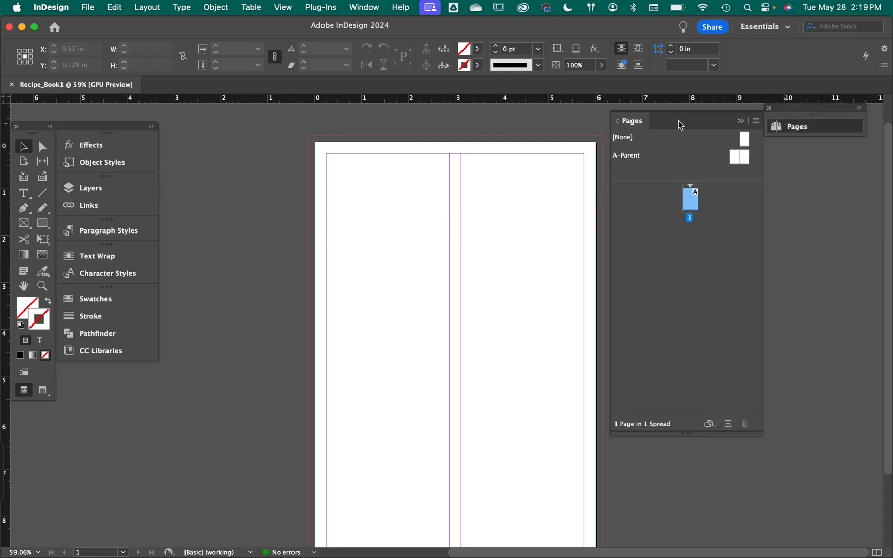
left_click_drag(680, 124, 774, 120)
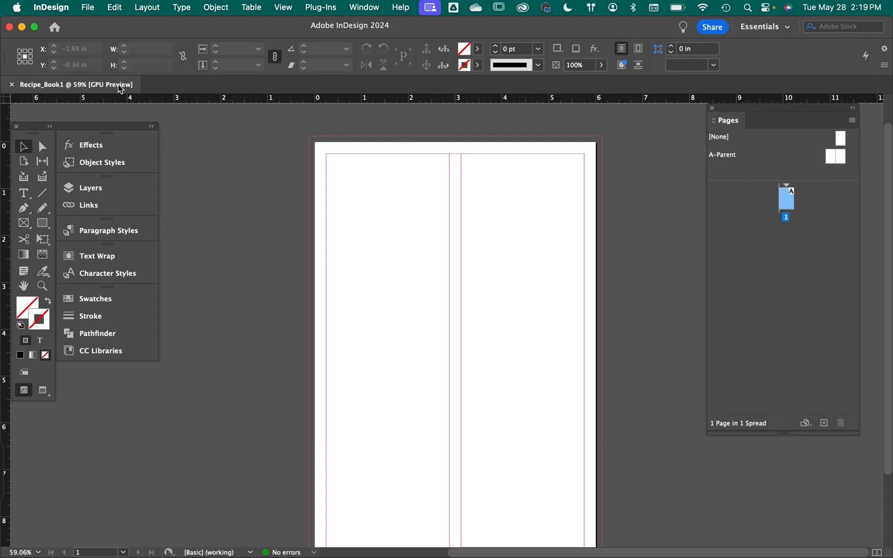
left_click_drag(92, 128, 129, 118)
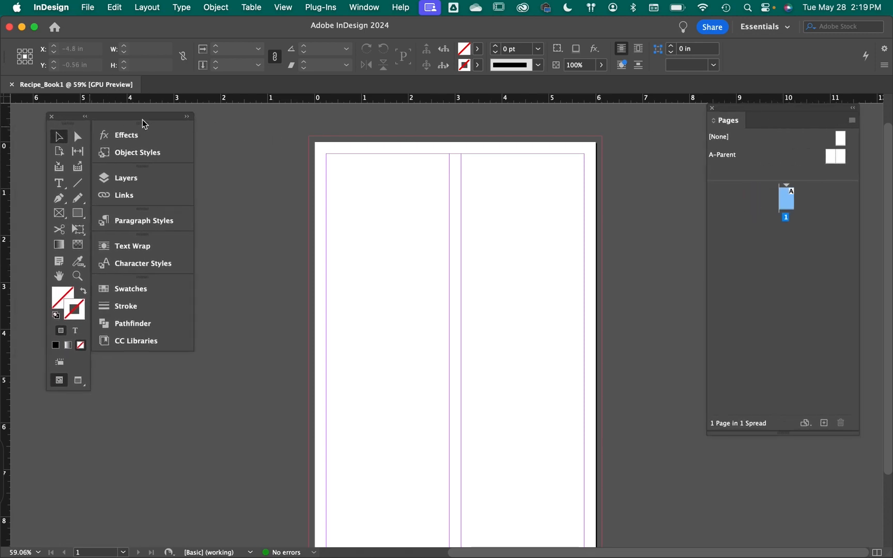
Add two pages after page 1 to form the 2-3 spread and view the first page.
scroll(233, 196, "down", 2)
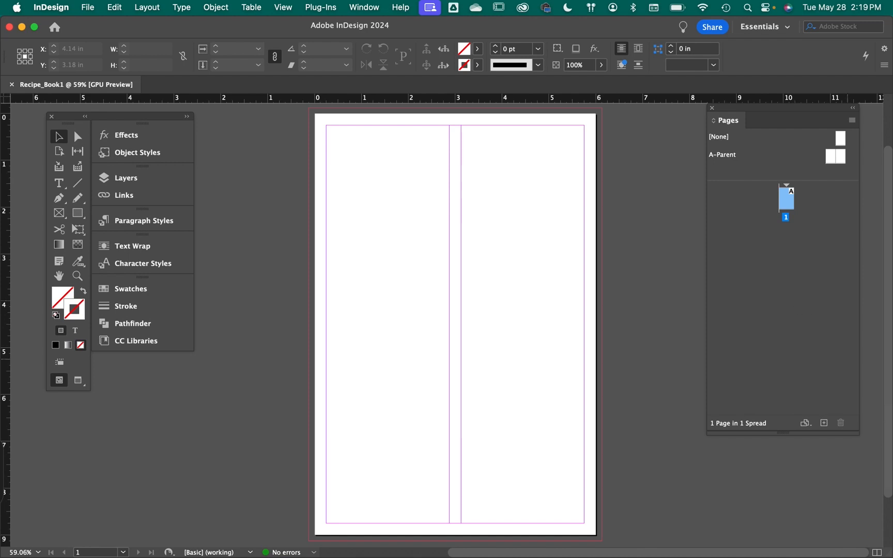
left_click(826, 424)
left_click(826, 424)
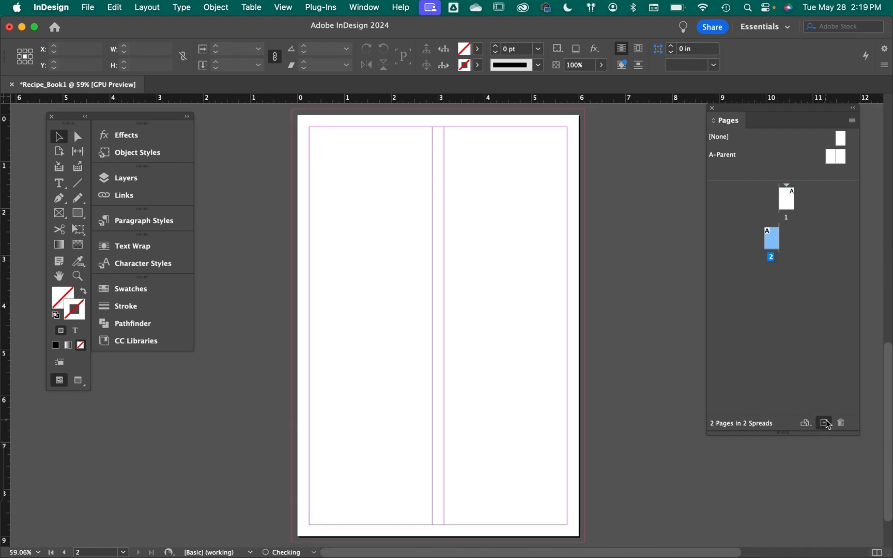
double_click(780, 200)
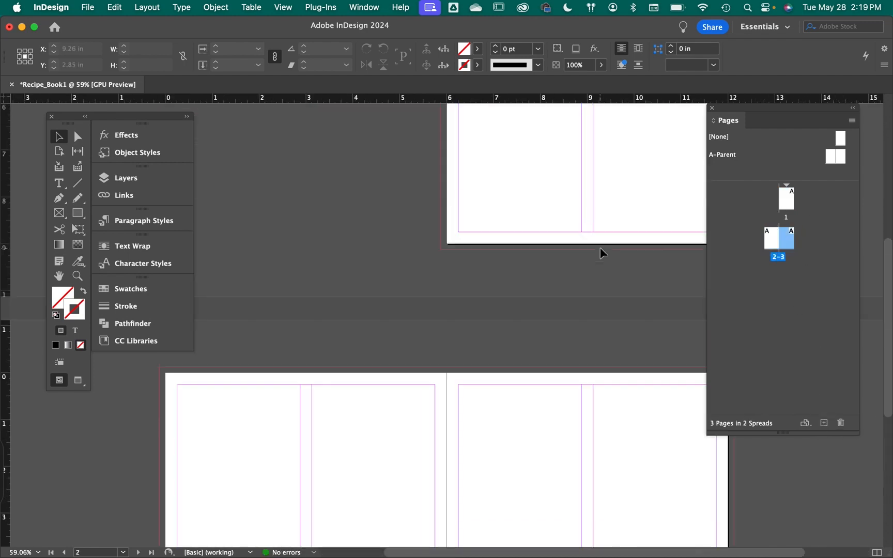
scroll(600, 257, "up", 4)
scroll(600, 258, "down", 3)
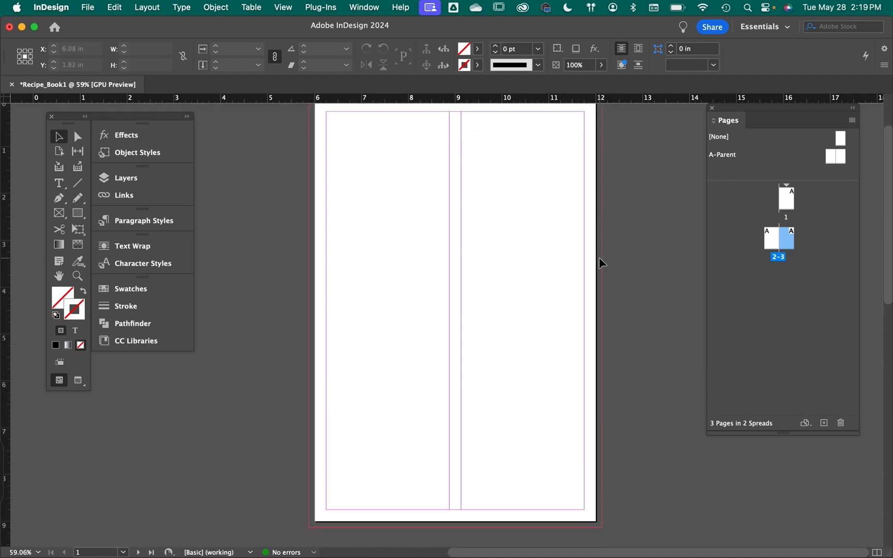
scroll(600, 257, "up", 1)
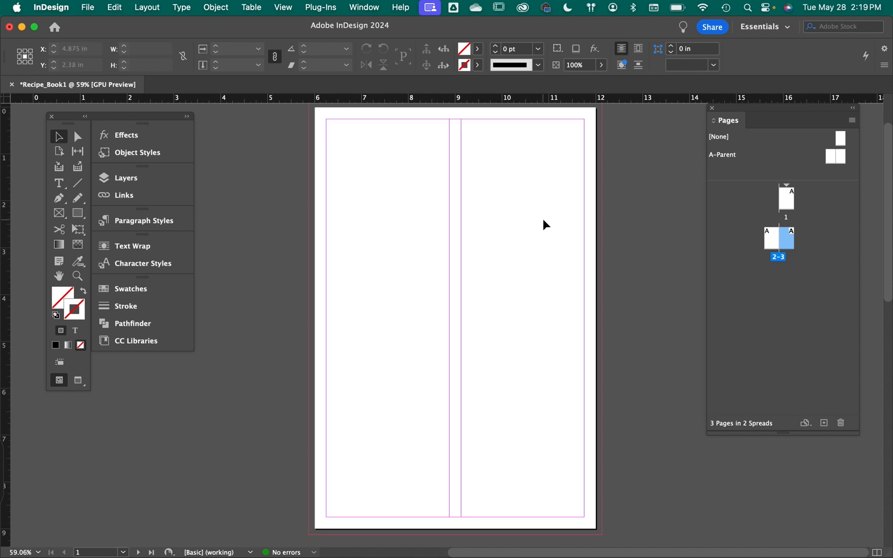
scroll(545, 224, "up", 1)
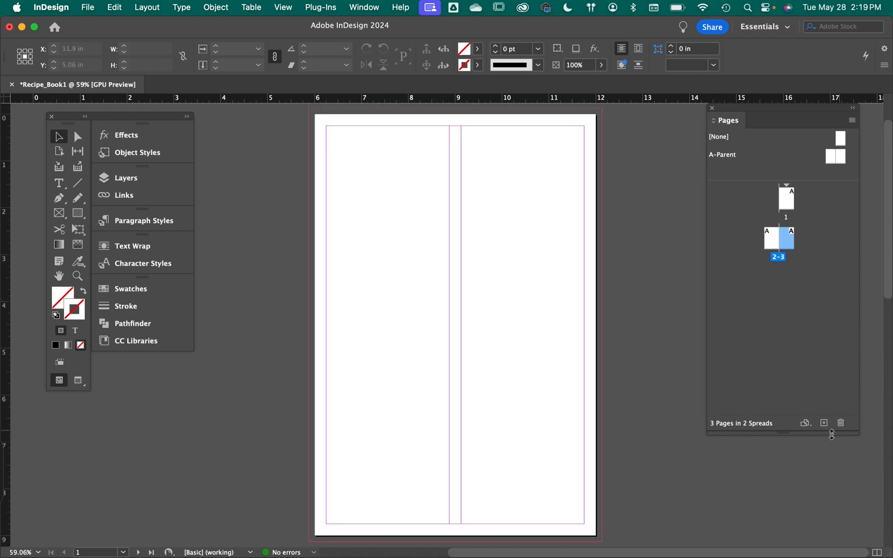
Add two more pages to form the 4-5 spread, and shift the tools dock farther away from the pages.
left_click(823, 423)
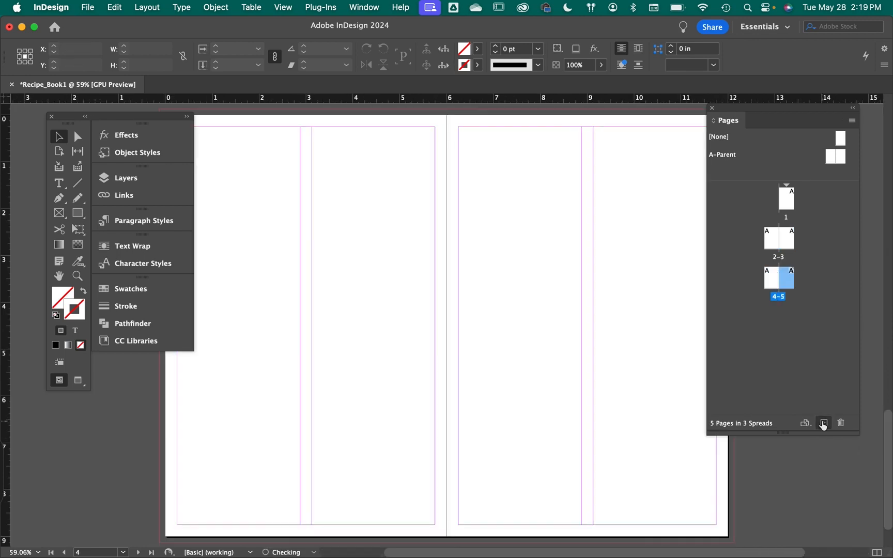
scroll(590, 295, "up", 5)
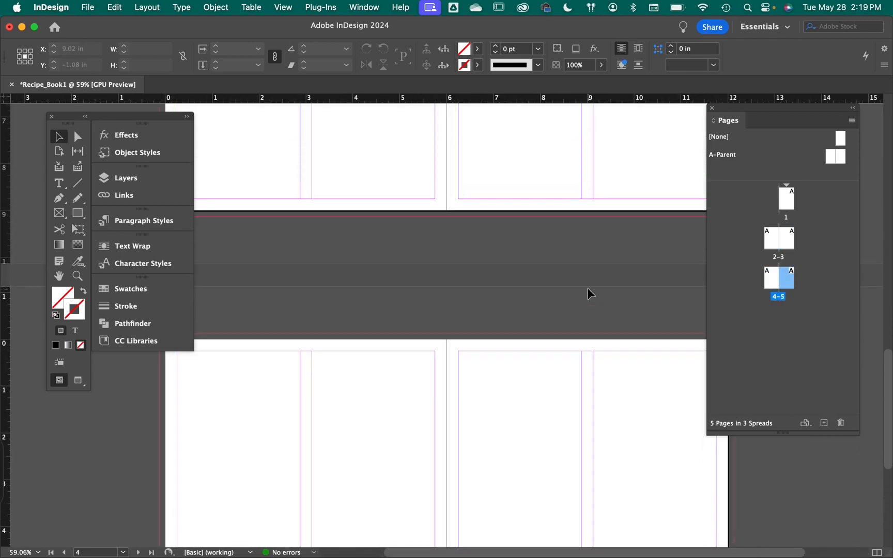
scroll(591, 294, "down", 5)
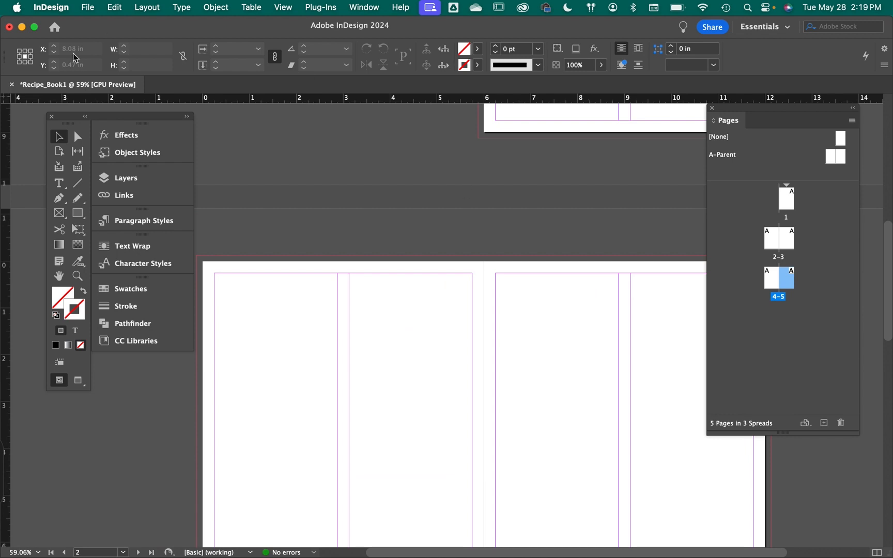
left_click_drag(137, 117, 113, 122)
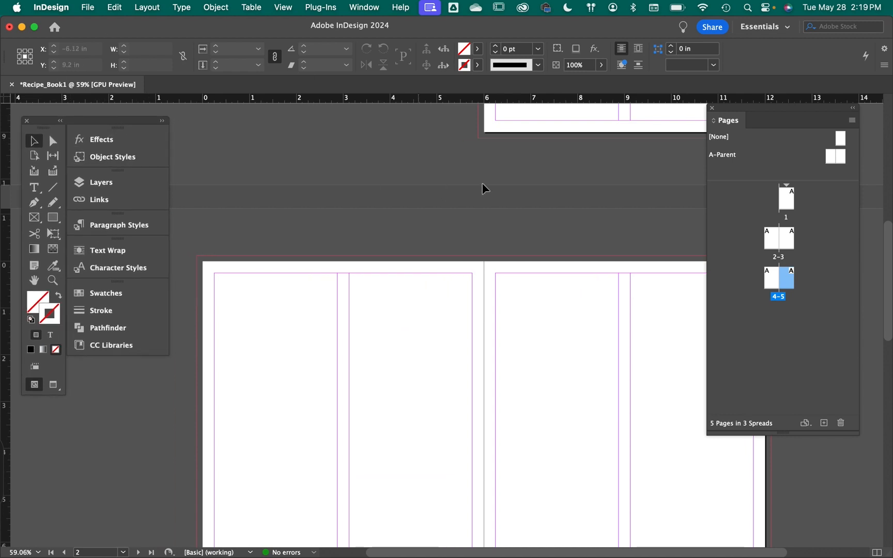
scroll(509, 188, "right", 3)
scroll(507, 184, "up", 10)
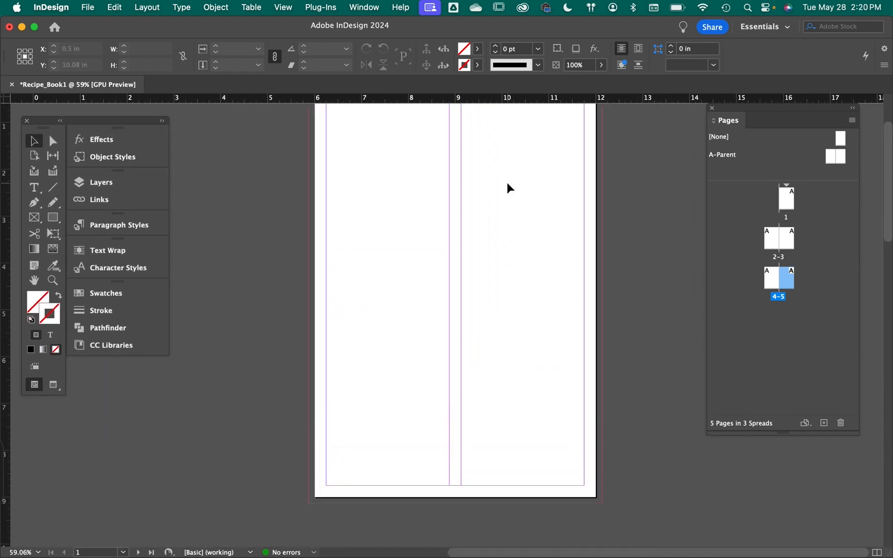
scroll(508, 187, "down", 1)
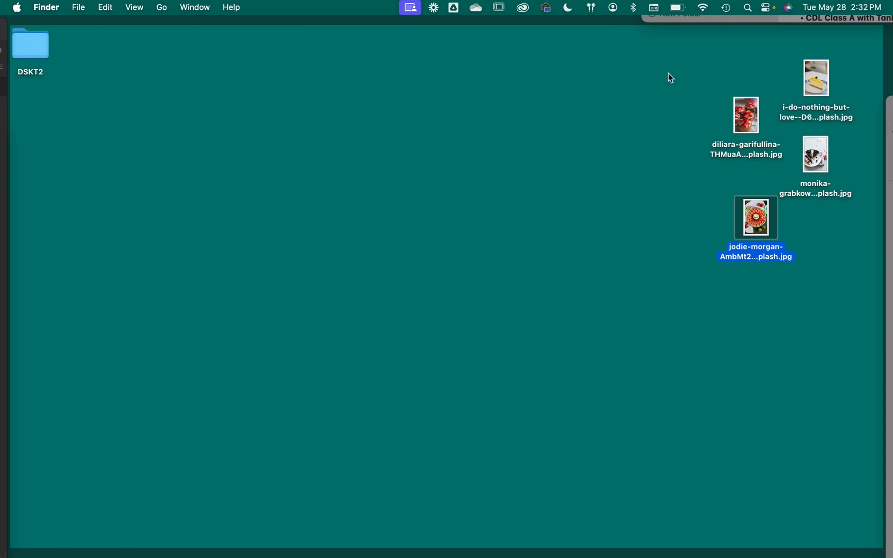
Select the four dessert photos on the desktop and open them all in Photoshop.
left_click_drag(682, 66, 842, 292)
right_click(758, 121)
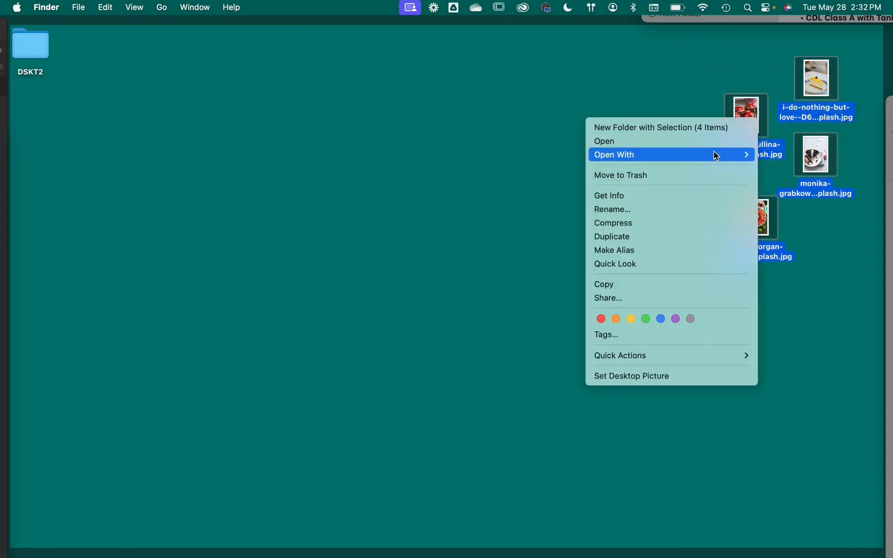
mouse_move(714, 153)
left_click(808, 216)
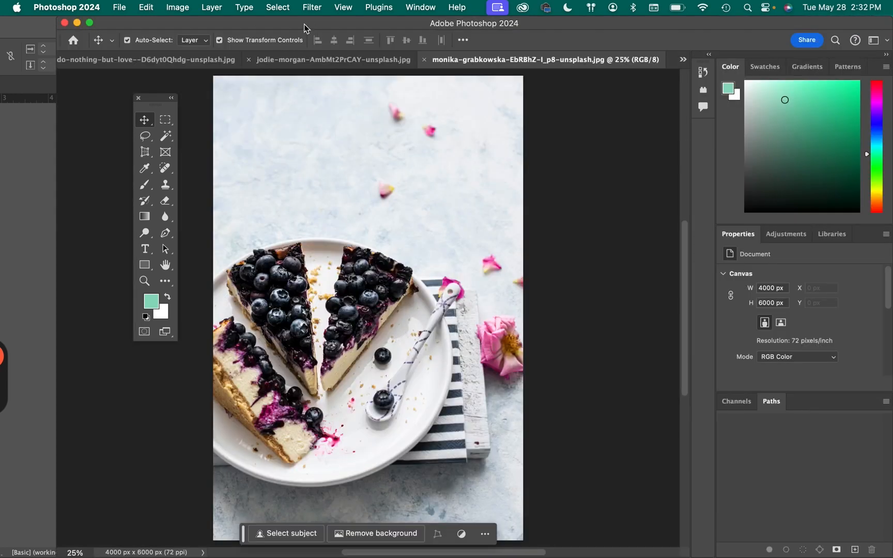
Resize the blueberry cheesecake photo: set 300 pixels/inch without resampling, and then re-enable resampling and set the height to 12 inches.
left_click(178, 7)
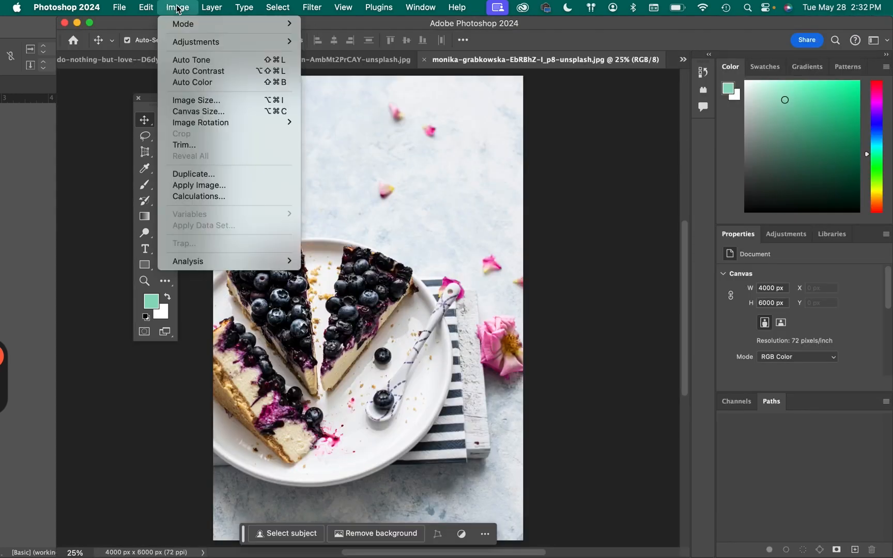
left_click(202, 104)
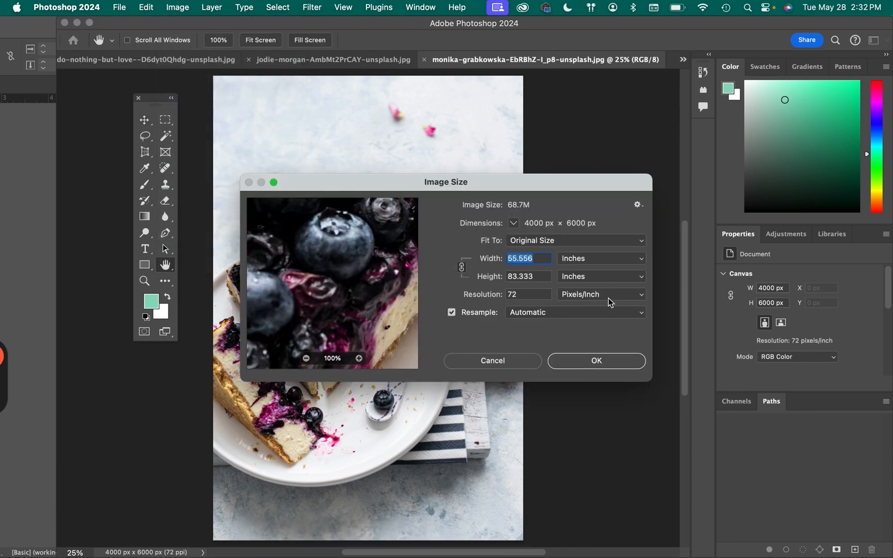
left_click(463, 316)
double_click(537, 294)
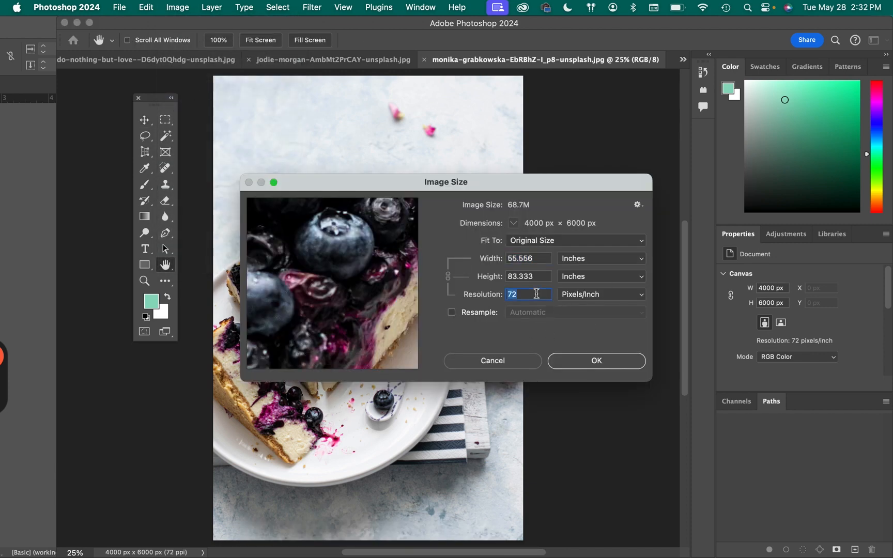
type("300")
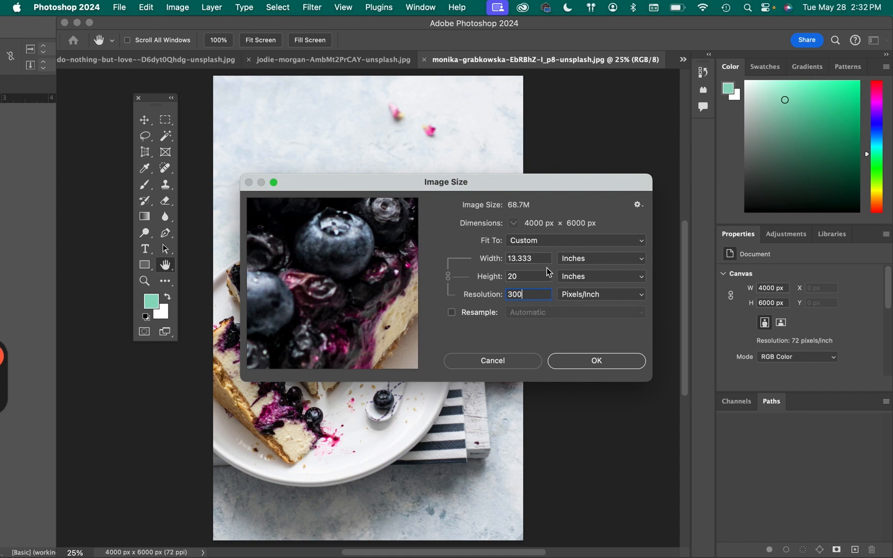
left_click(451, 312)
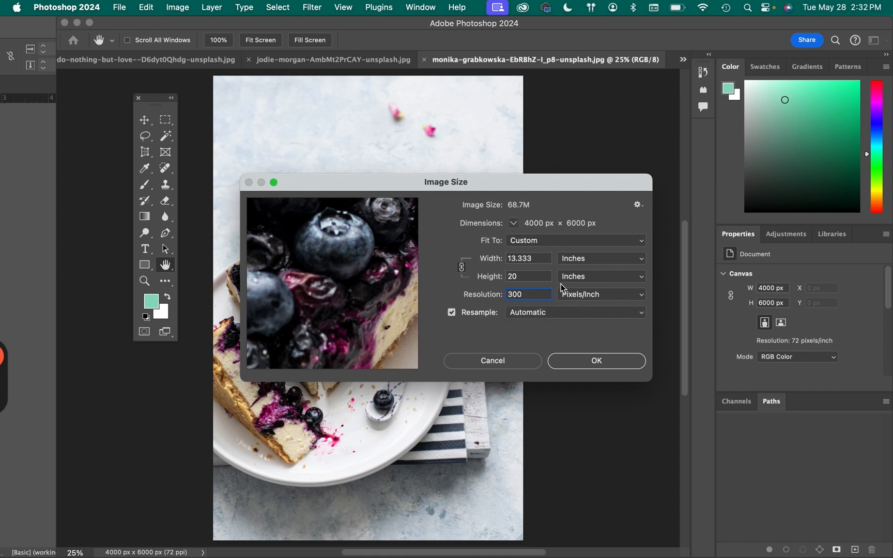
left_click(529, 277)
type("12")
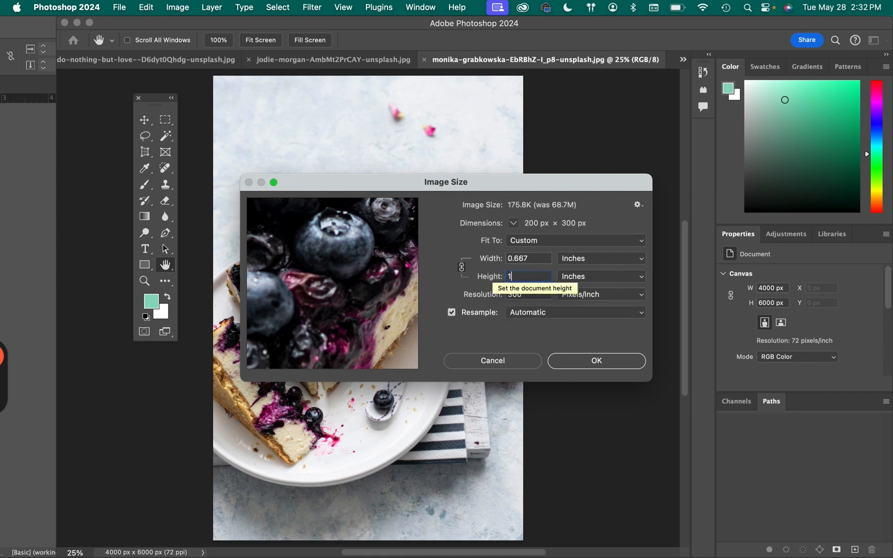
left_click(626, 362)
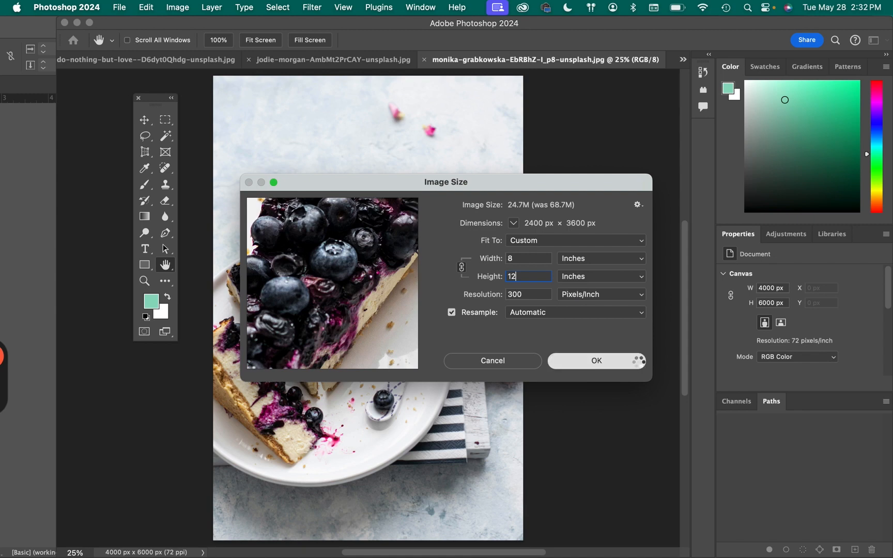
Save a JPEG copy of the blueberry photo as blueberry_Ck at quality 12, and close the original without saving changes.
left_click(124, 7)
left_click(179, 159)
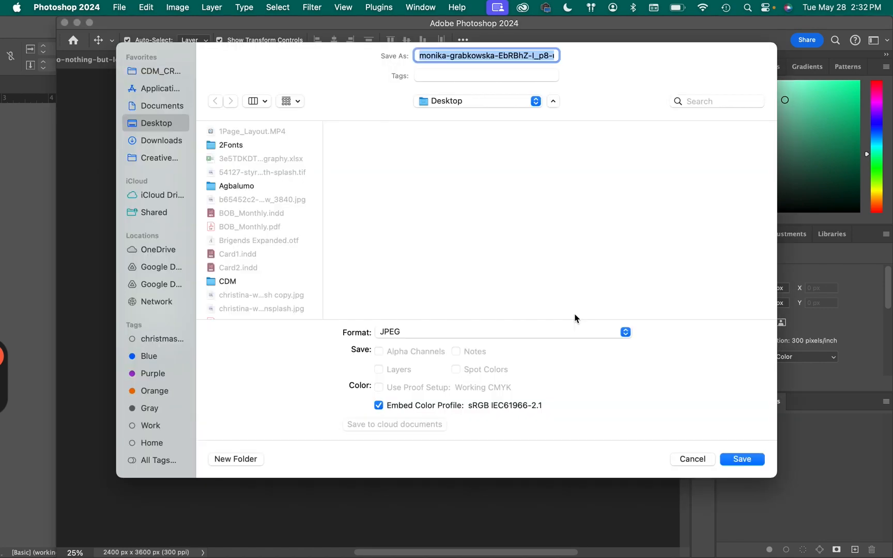
type("bl")
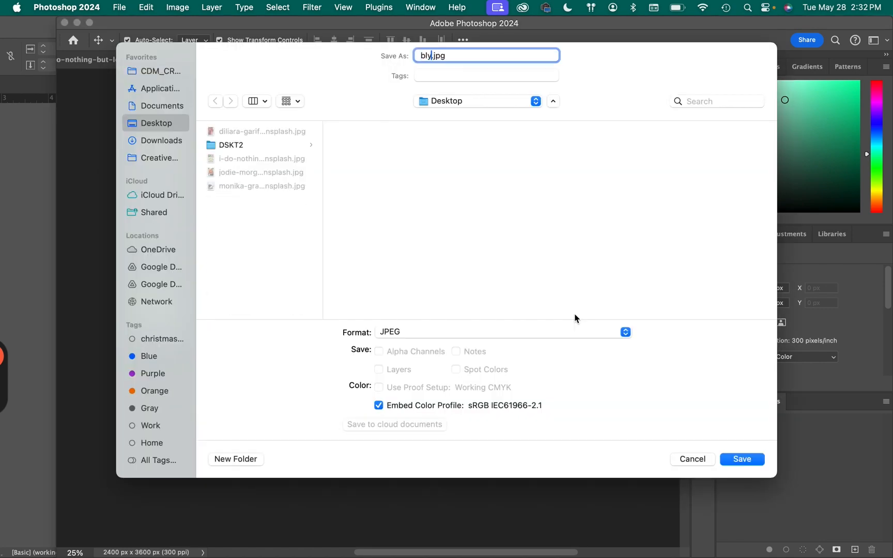
type("ueberry_Ck")
left_click(745, 458)
left_click(536, 151)
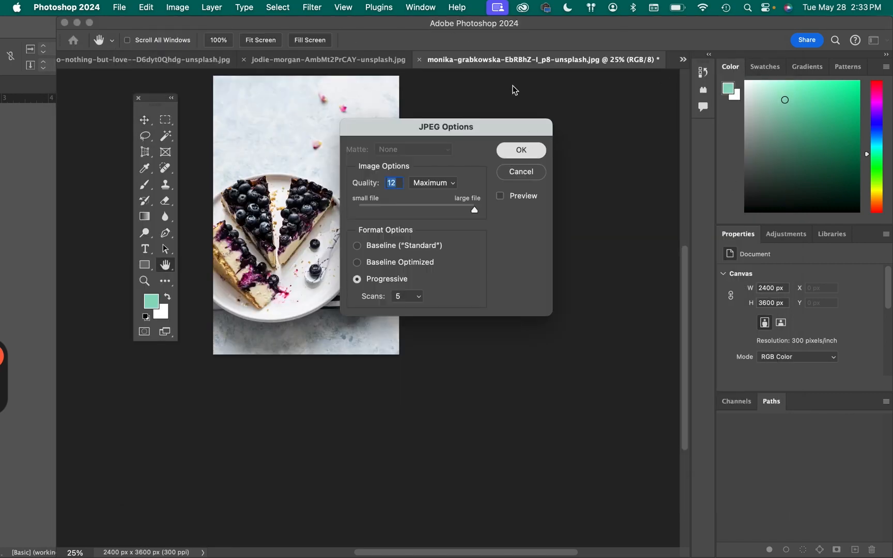
left_click(419, 60)
left_click(433, 257)
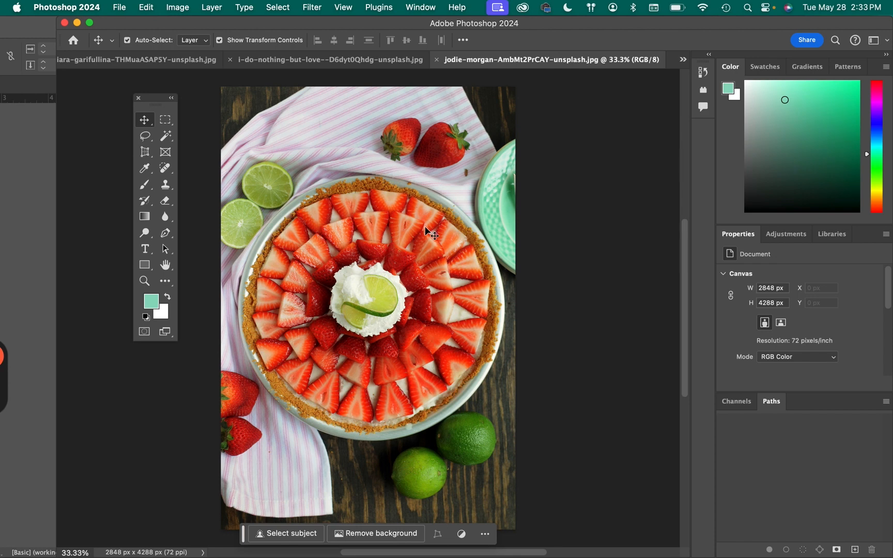
Resize the strawberry tart photo: set 300 pixels/inch with resampling off, and with resampling back on make the height 12 inches.
left_click(182, 8)
mouse_move(190, 48)
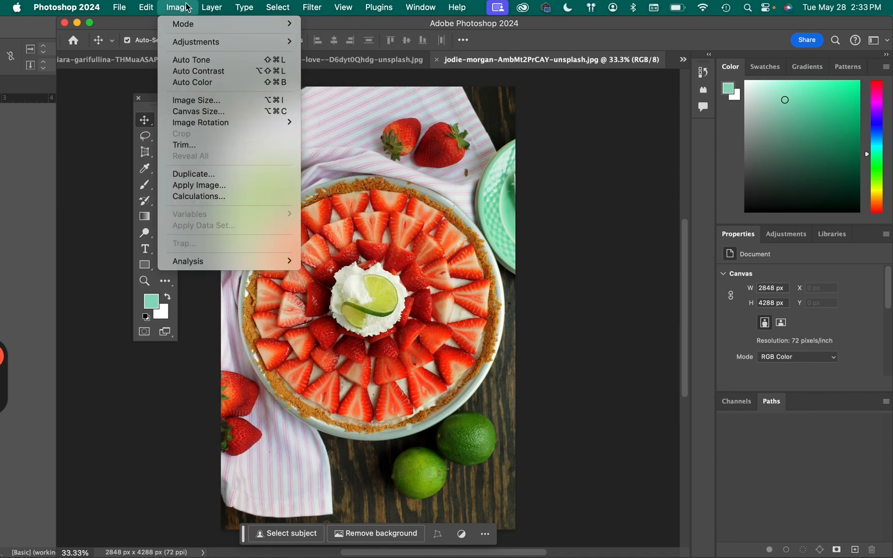
key("super+alt+i")
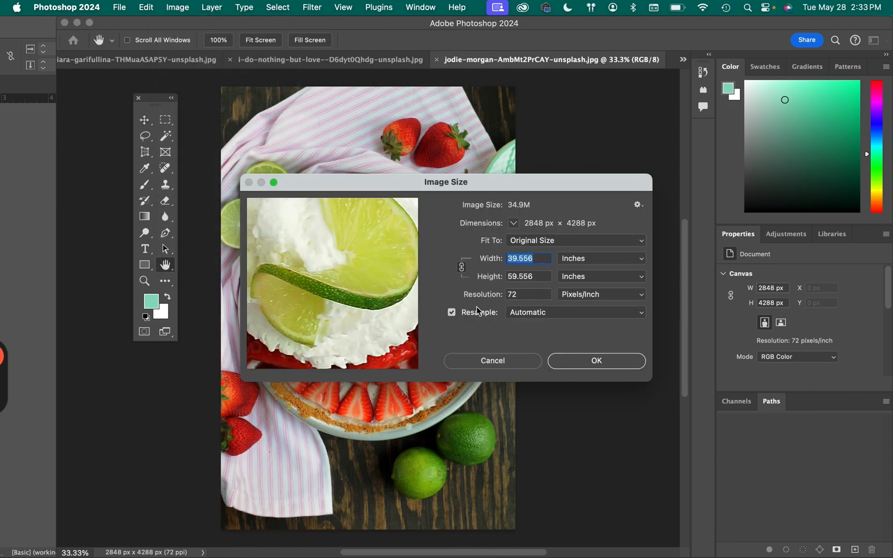
left_click(451, 312)
double_click(517, 294)
type("300")
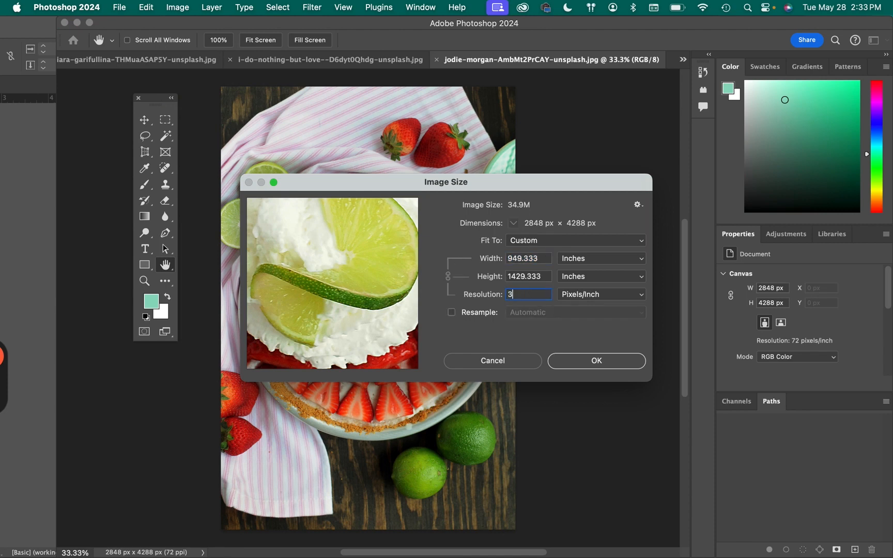
left_click(451, 312)
double_click(522, 276)
type("12")
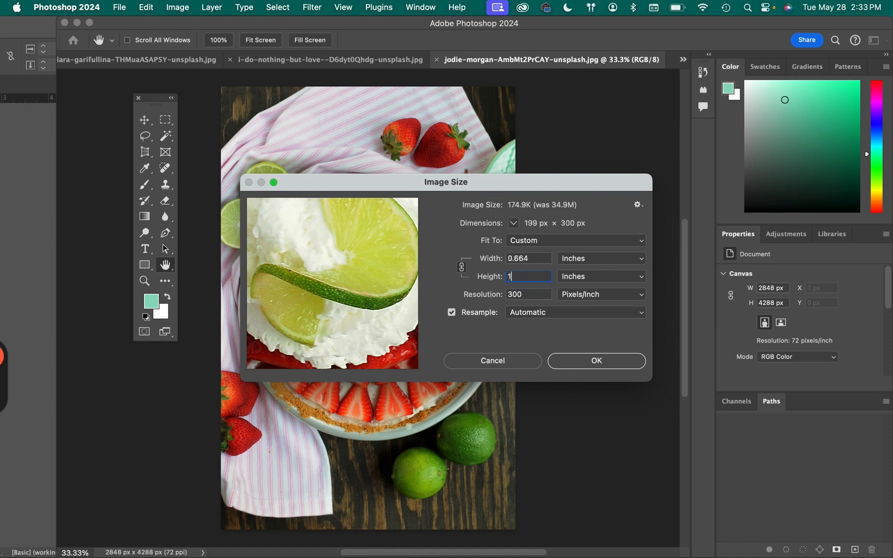
left_click(615, 365)
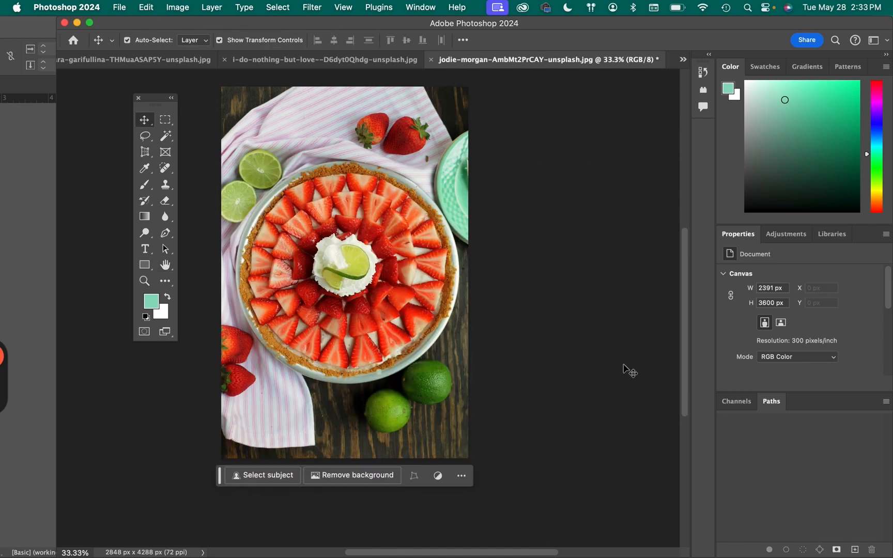
Save a JPEG copy of the strawberry tart photo to the desktop as straw_cover at quality 12.
left_click(119, 7)
left_click(138, 153)
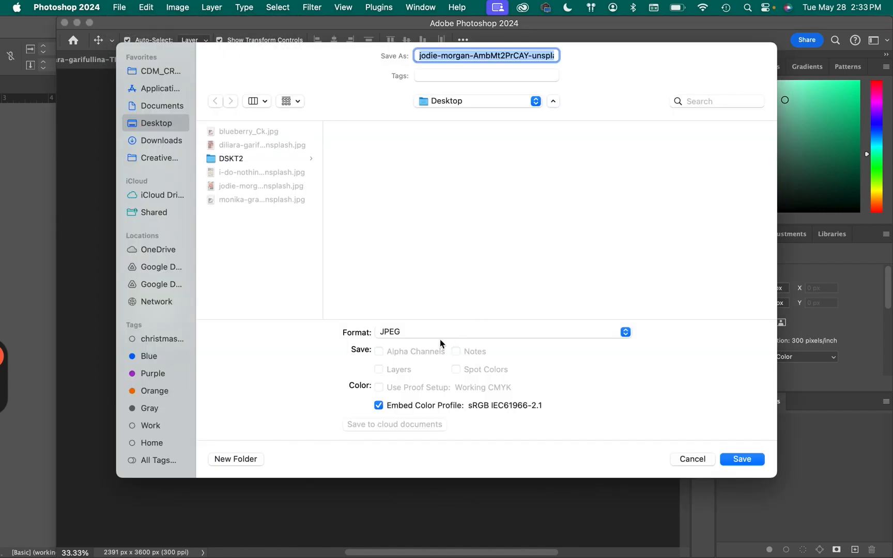
type("straw")
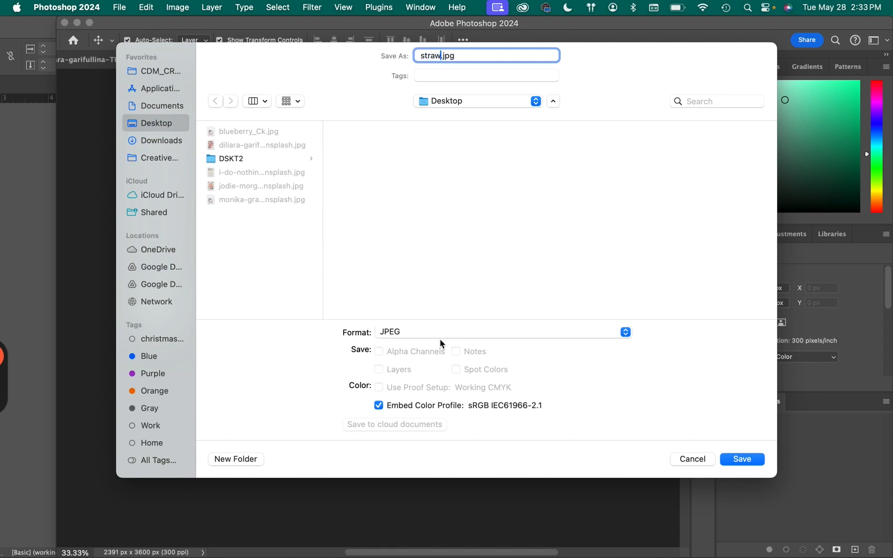
type("_cover")
left_click(748, 459)
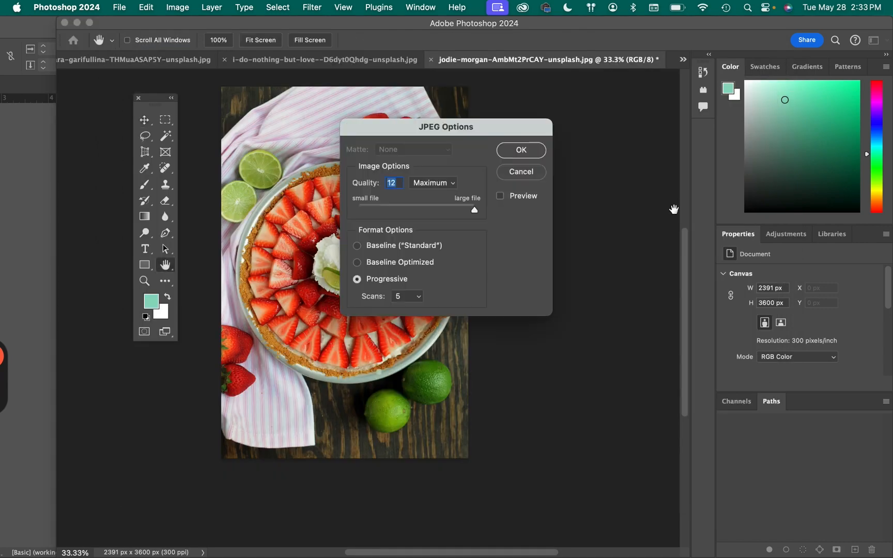
left_click(528, 149)
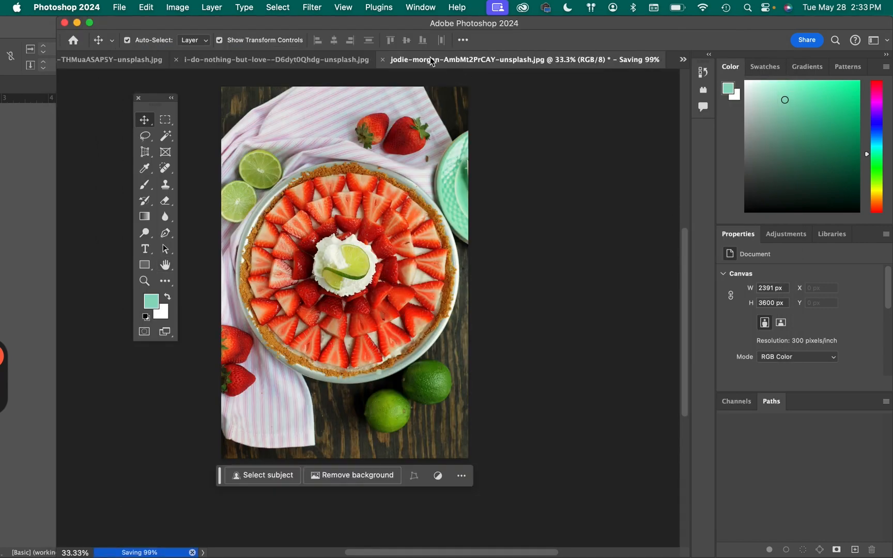
Close the original strawberry tart photo without saving its changes.
left_click(382, 60)
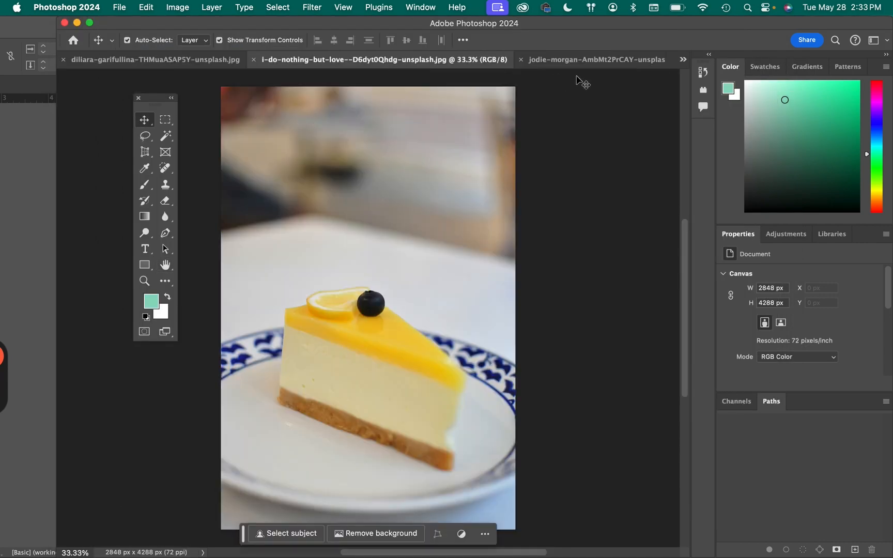
left_click(584, 60)
left_click(432, 60)
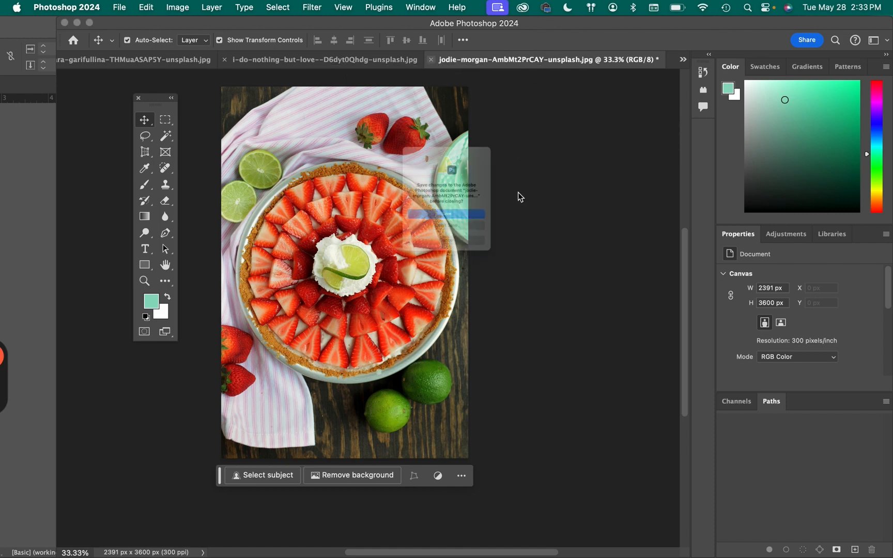
left_click(447, 247)
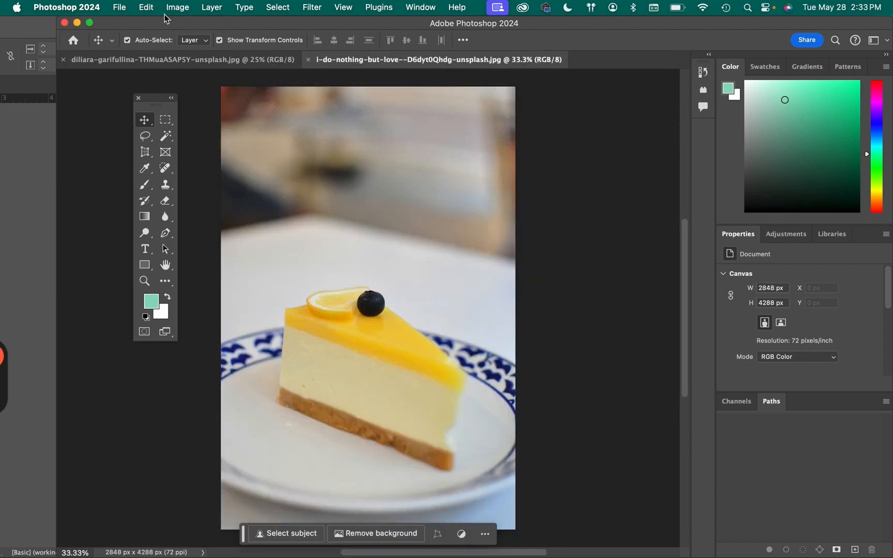
Resize the lemon cheesecake photo: set 300 pixels/inch with resampling off, and with resampling back on make the height 12 inches.
left_click(181, 6)
left_click(207, 99)
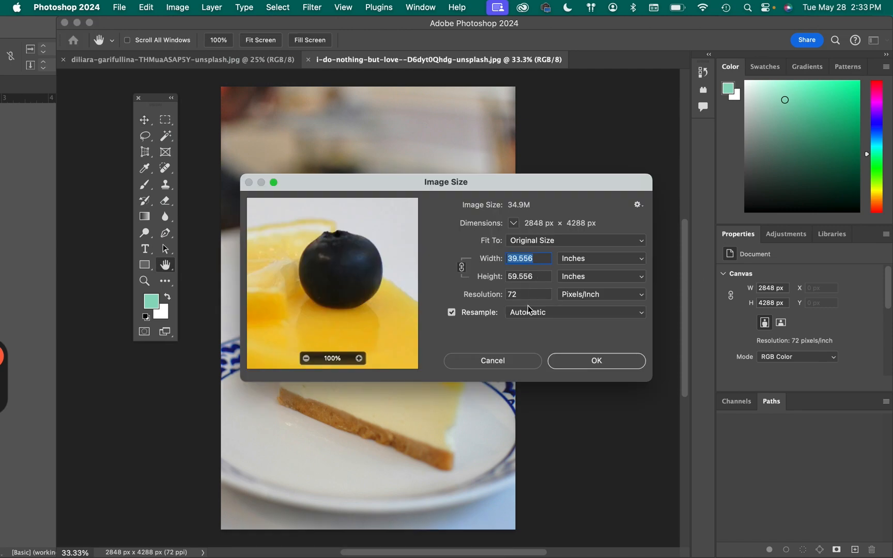
left_click(451, 312)
double_click(530, 294)
type("300")
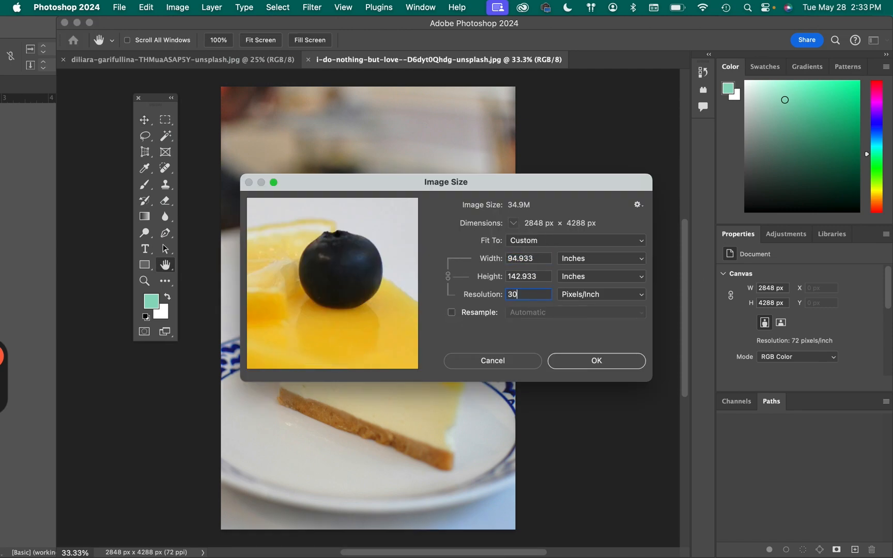
left_click(451, 312)
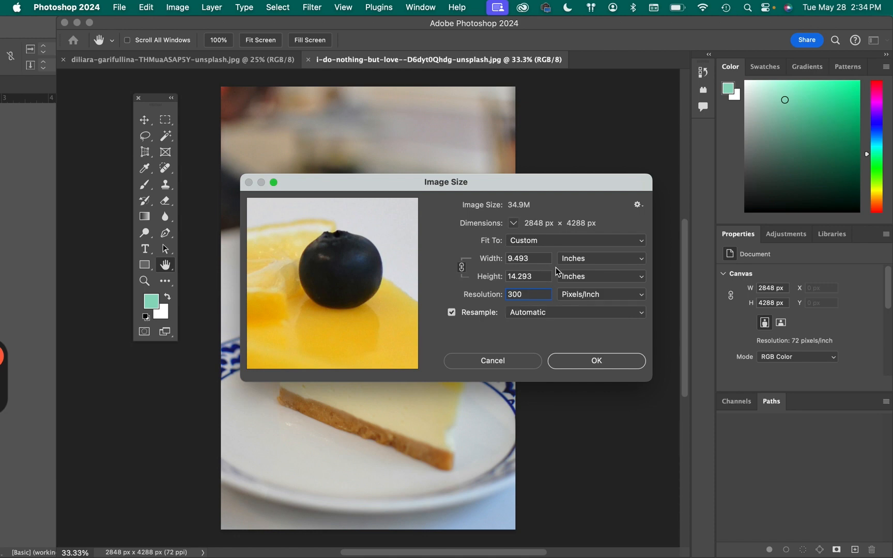
left_click_drag(544, 274, 503, 274)
type("12")
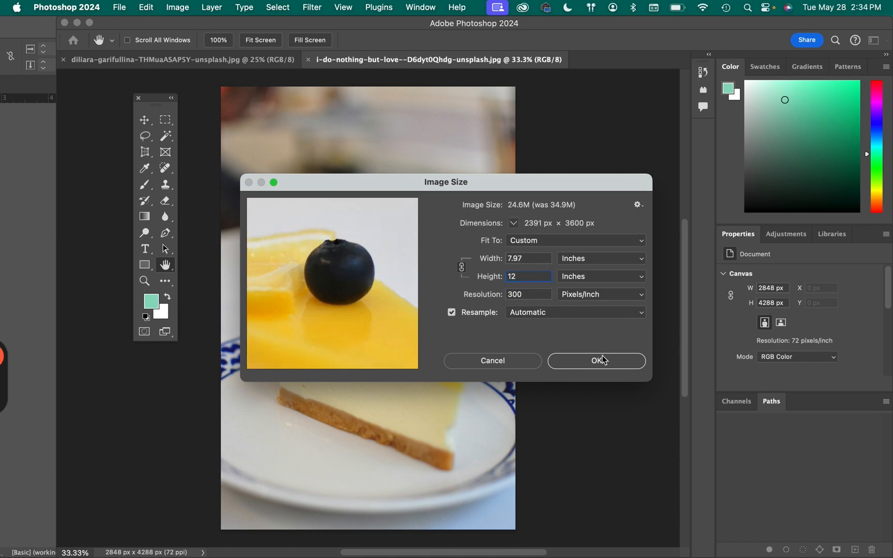
left_click(603, 361)
Adjust the lemon cheesecake photo's Levels with the black input at 11 and the midtones at 1.15.
key("v")
key("super+l")
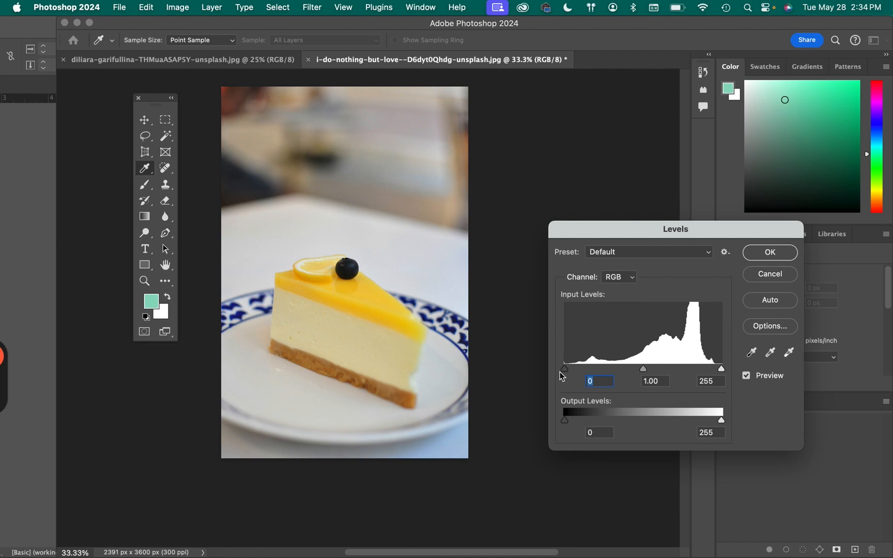
left_click_drag(569, 366, 571, 368)
left_click_drag(647, 369, 639, 370)
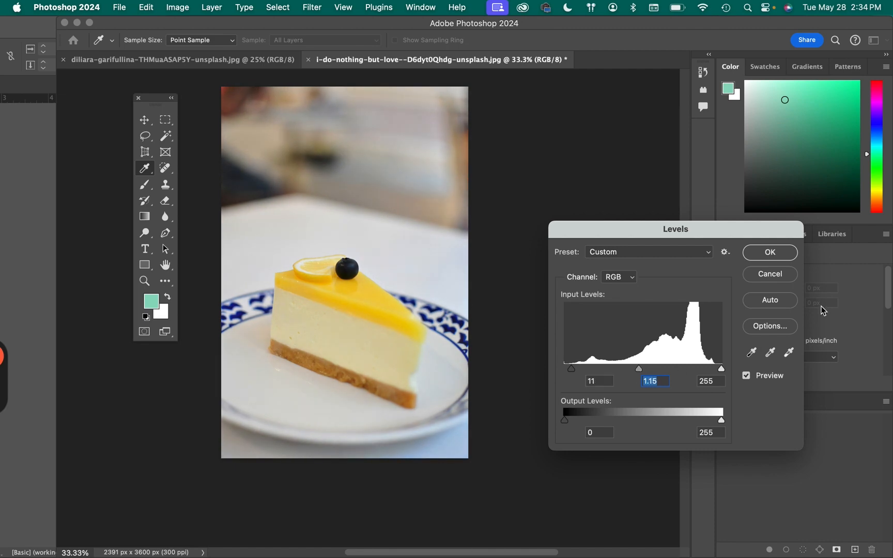
left_click(793, 261)
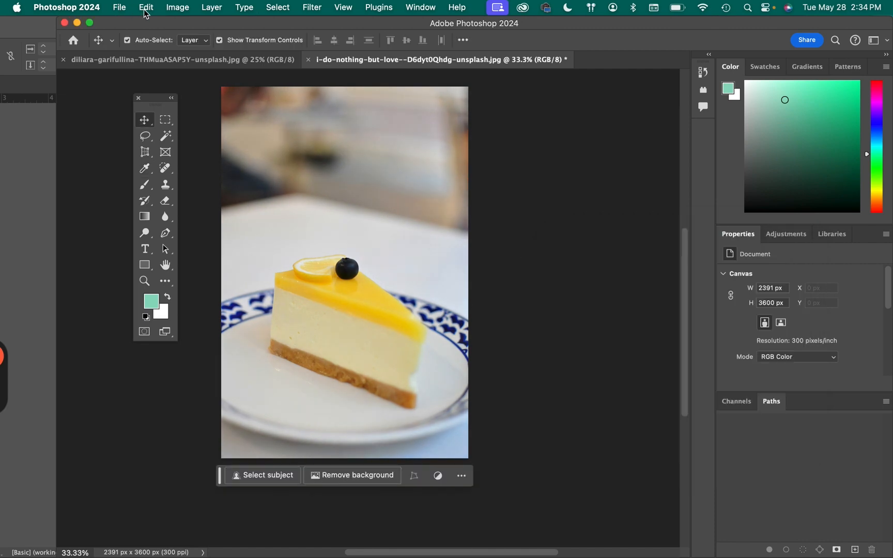
Save a JPEG copy of the lemon cheesecake photo to the desktop as lemon_CK at quality 12.
left_click(120, 8)
mouse_move(146, 7)
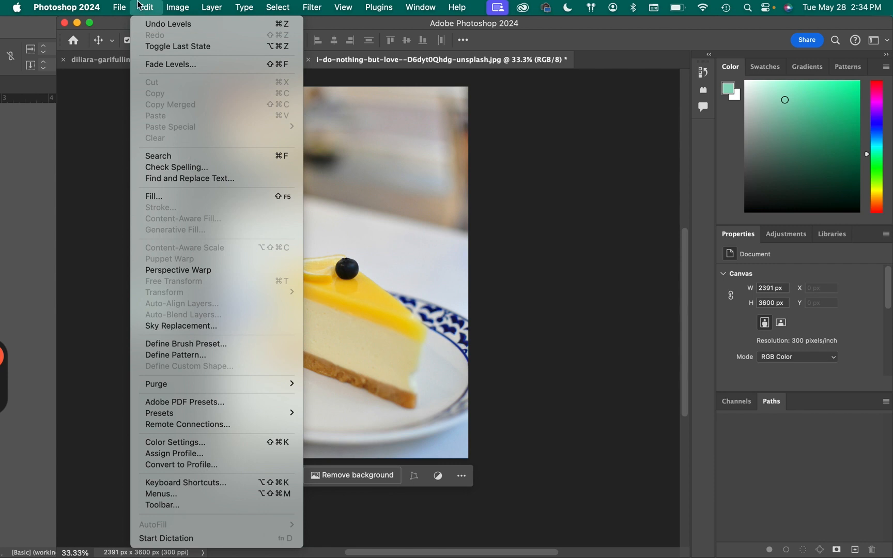
mouse_move(120, 8)
left_click(143, 158)
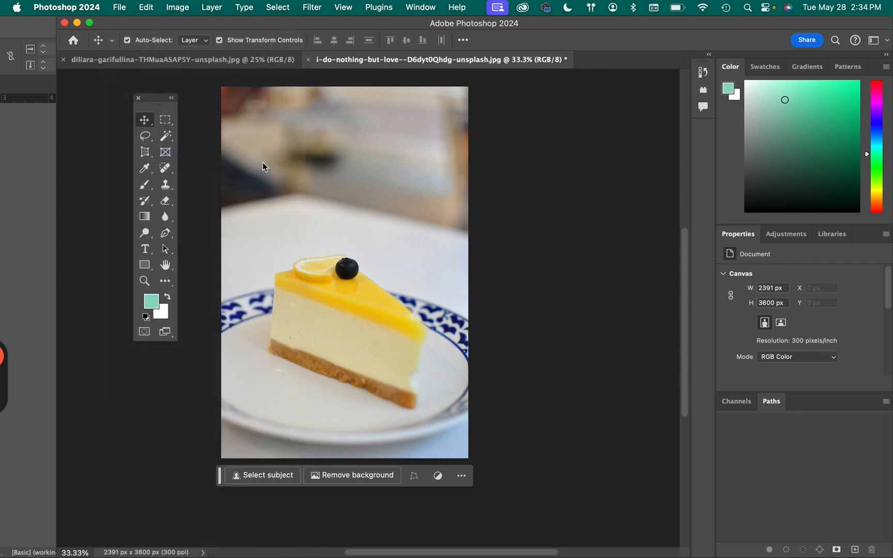
type("le")
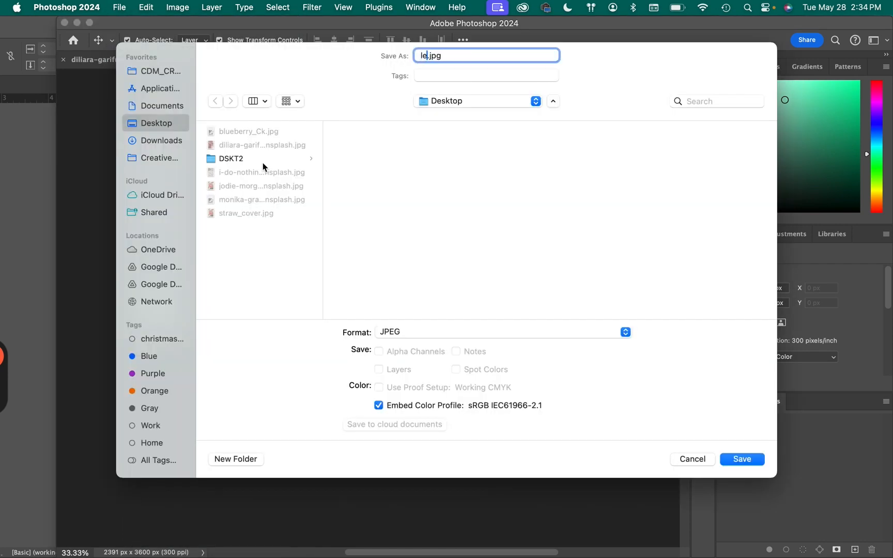
type("mon-")
key("BackSpace")
type("_CK")
left_click(742, 460)
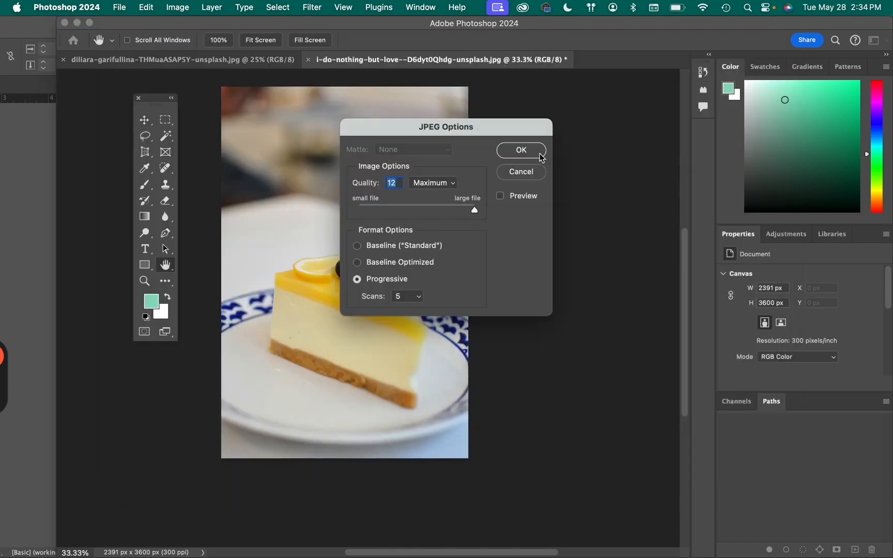
left_click(519, 150)
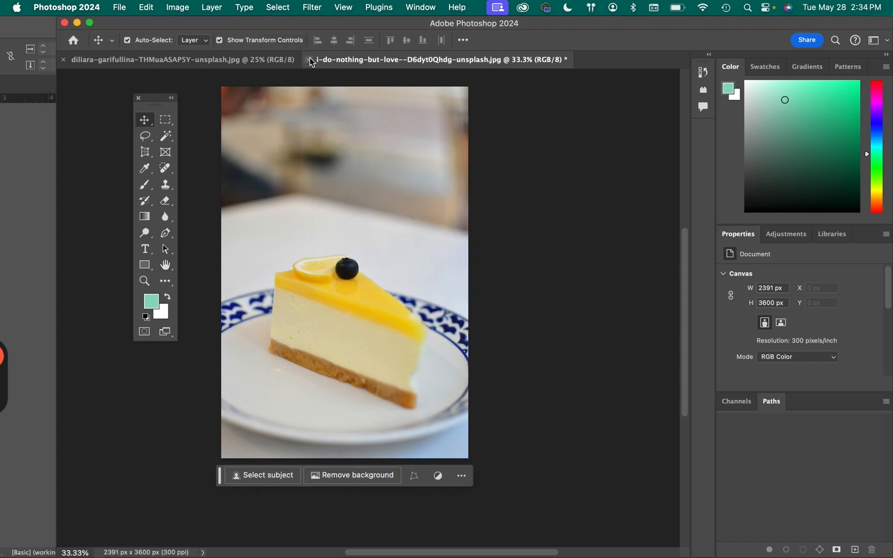
Close the original lemon cheesecake photo without saving its changes.
key("super+w")
left_click(448, 250)
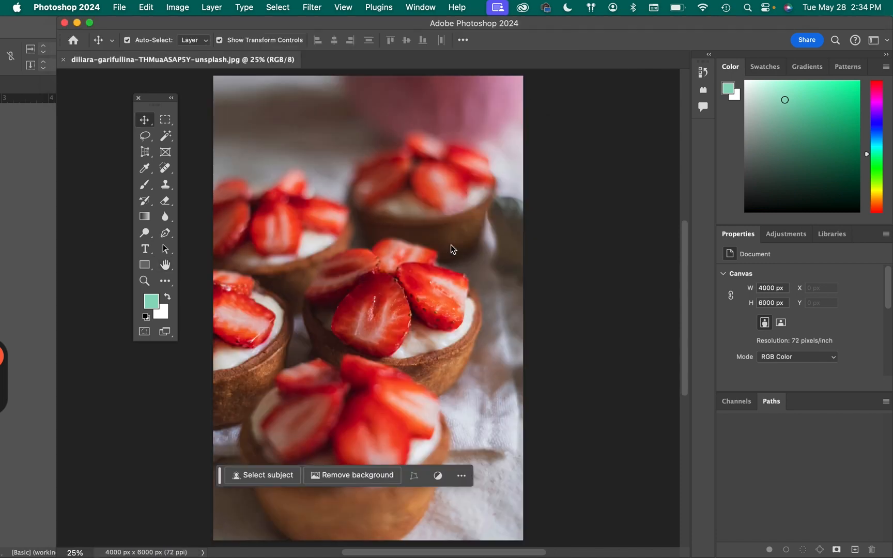
Resize the remaining strawberry tarts photo: set 300 pixels/inch with resampling off, and with resampling back on make the height 12 inches.
left_click(185, 11)
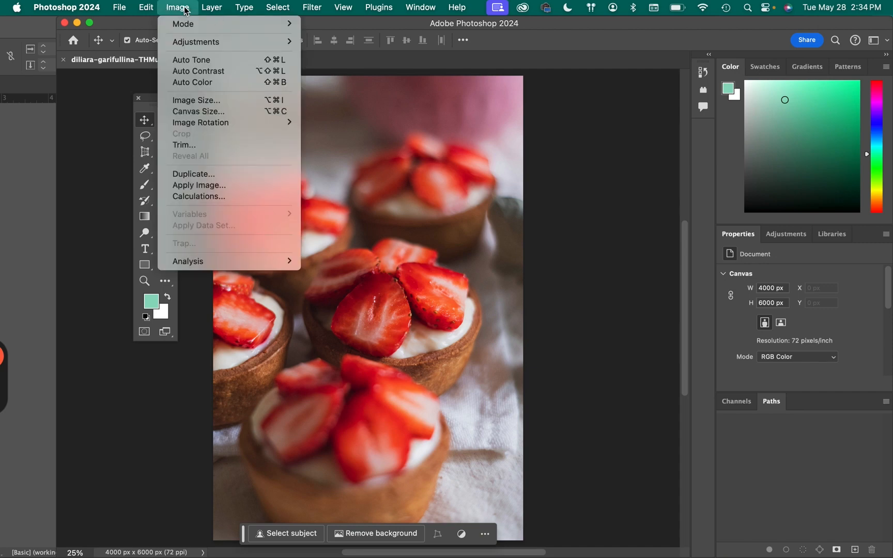
left_click(203, 106)
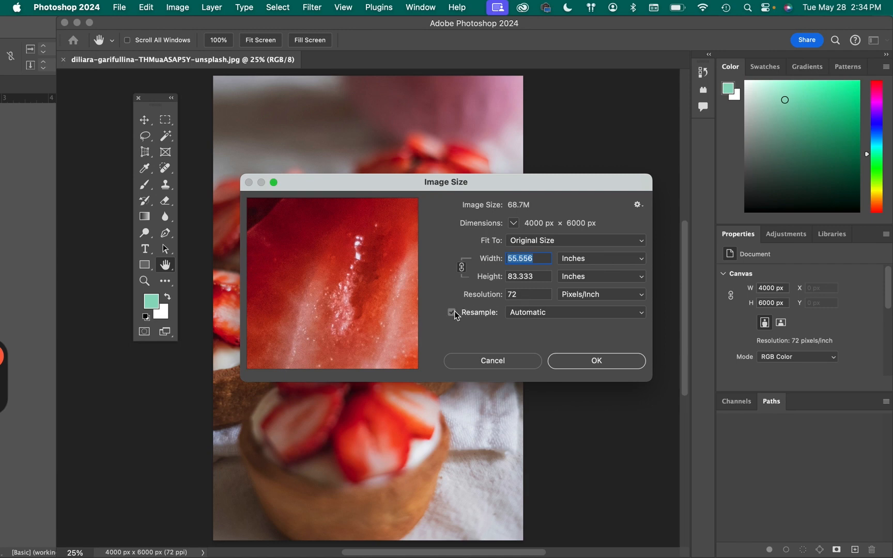
left_click(451, 312)
double_click(541, 296)
type("300")
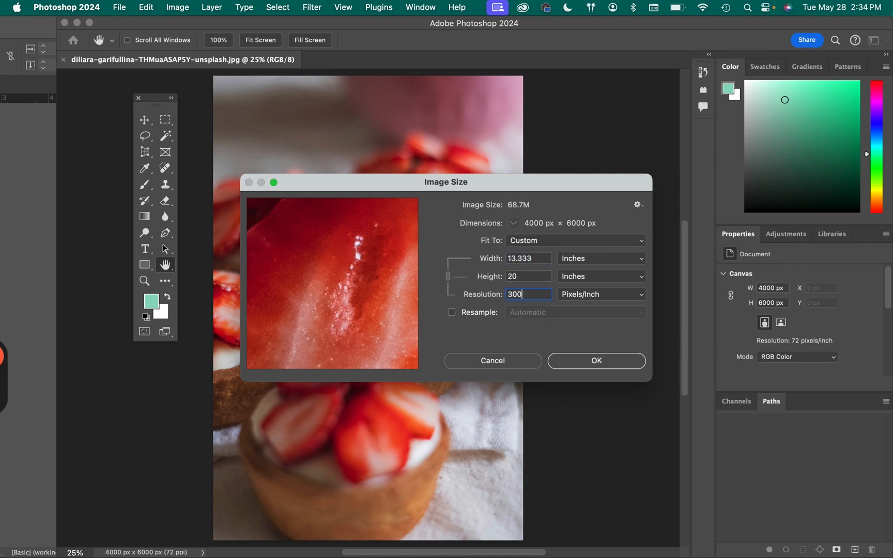
left_click(451, 313)
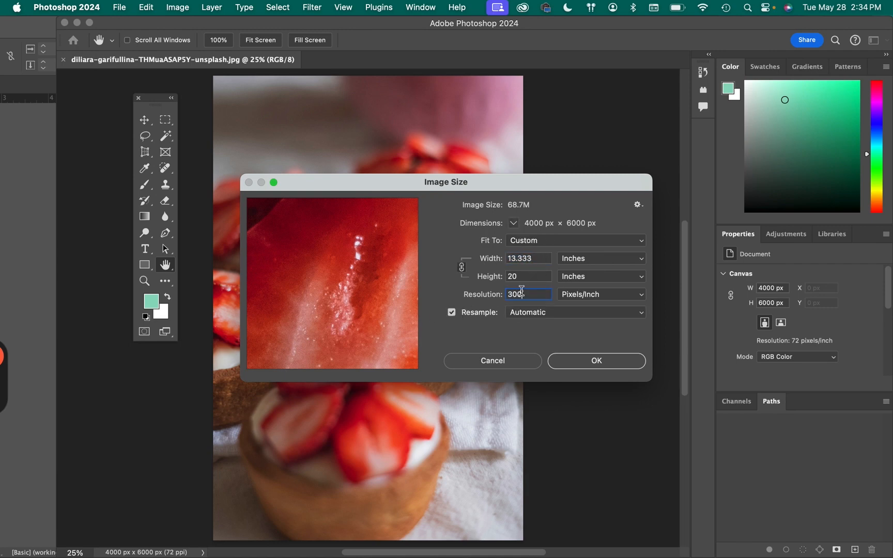
double_click(527, 275)
type("12")
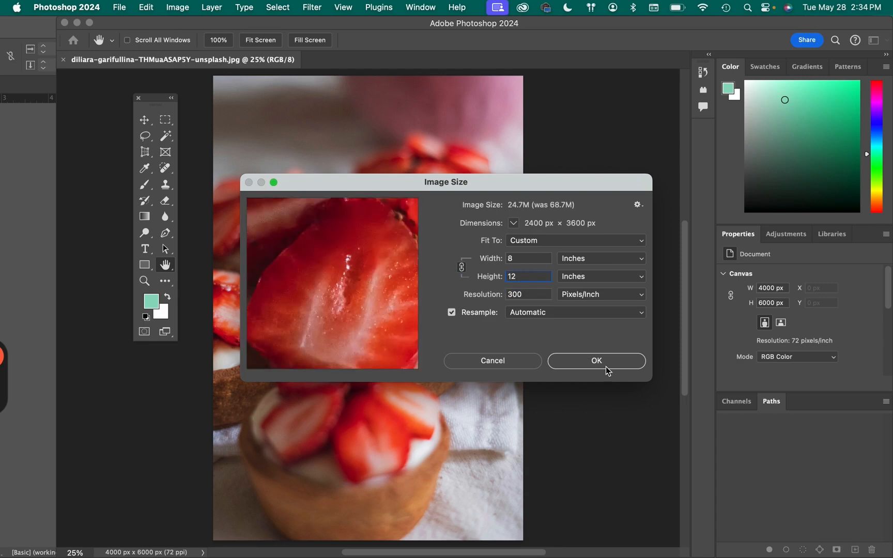
left_click(607, 364)
Adjust the strawberry tarts photo's Levels to input 17, 1.13 and 247 with output black at 13, and return to the Move tool.
key("super+l")
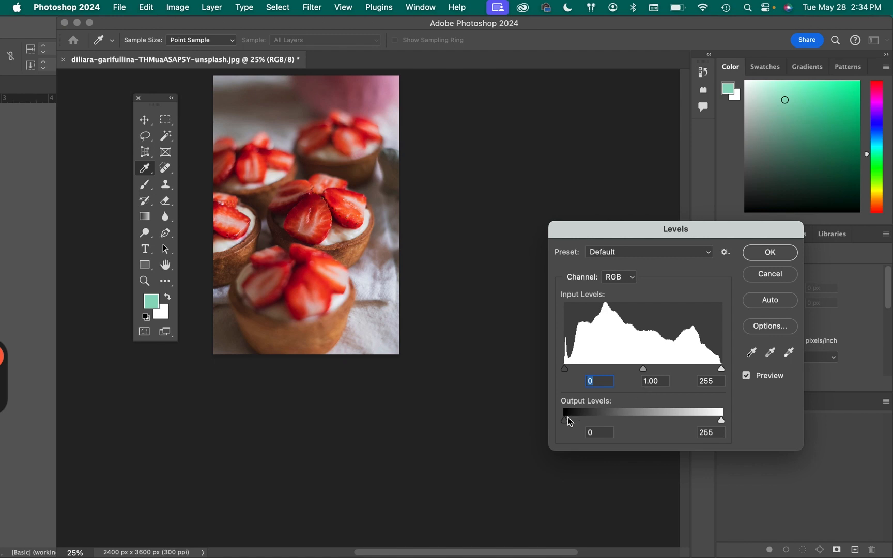
left_click_drag(568, 418, 576, 418)
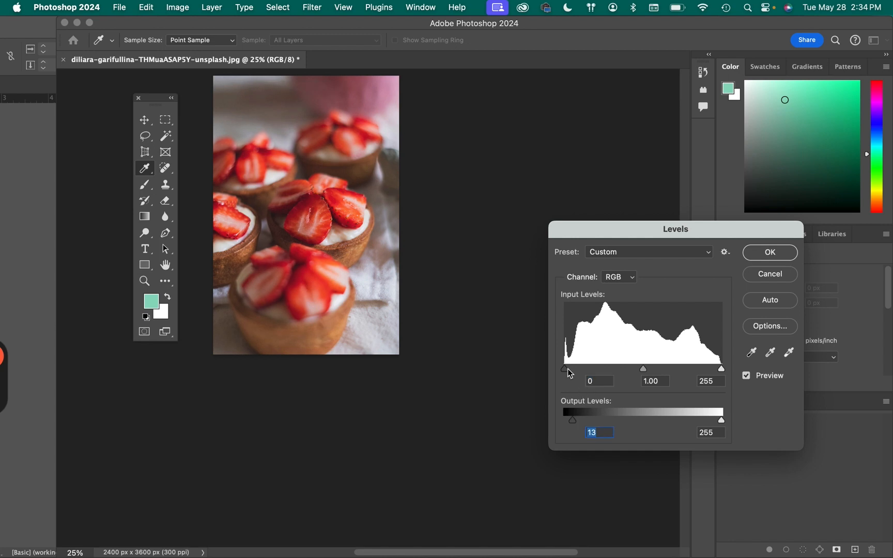
left_click_drag(572, 371, 575, 368)
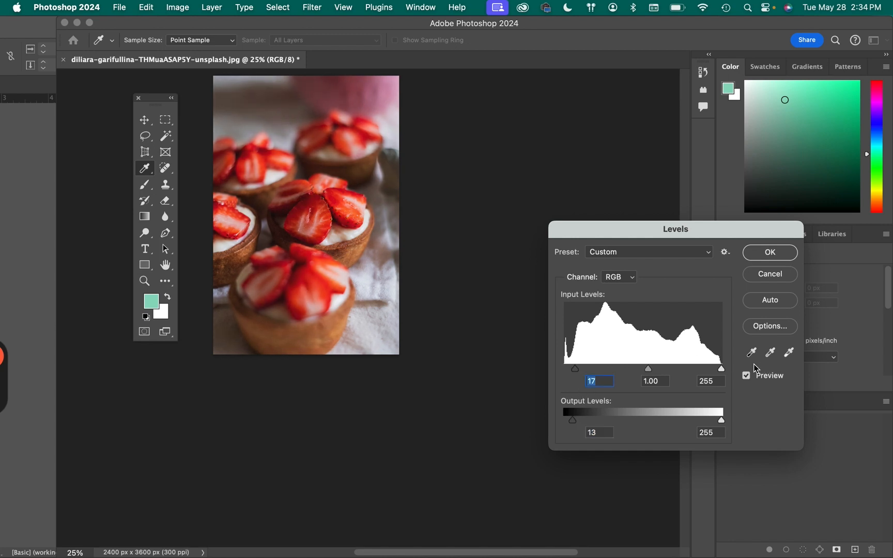
left_click_drag(721, 369, 716, 370)
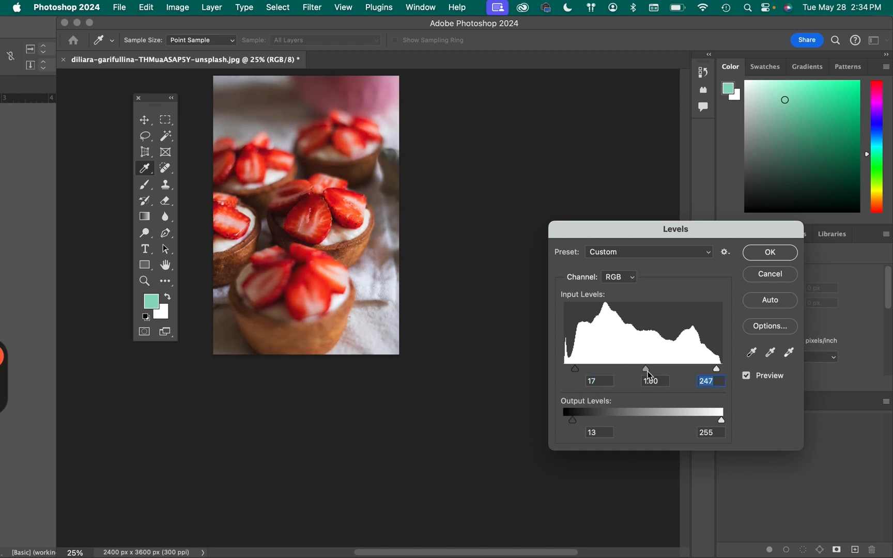
left_click_drag(646, 369, 640, 370)
left_click(747, 378)
left_click(748, 380)
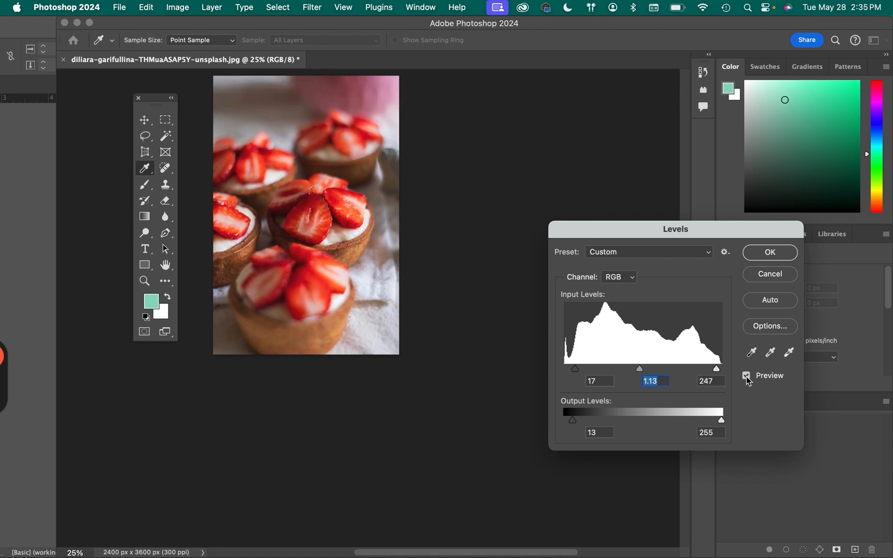
left_click(787, 257)
key("v")
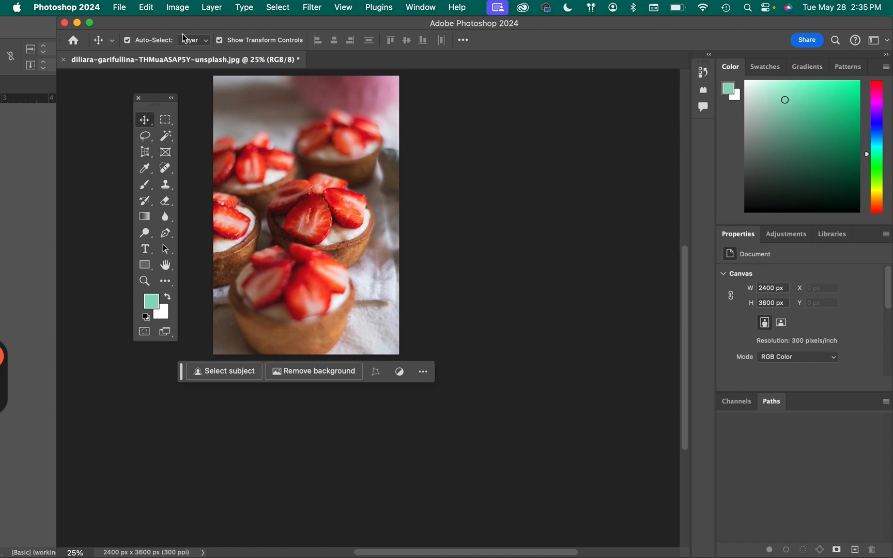
Save a JPEG copy of the strawberry tarts photo to the desktop as easy_straw_ck.
left_click(122, 10)
left_click(194, 149)
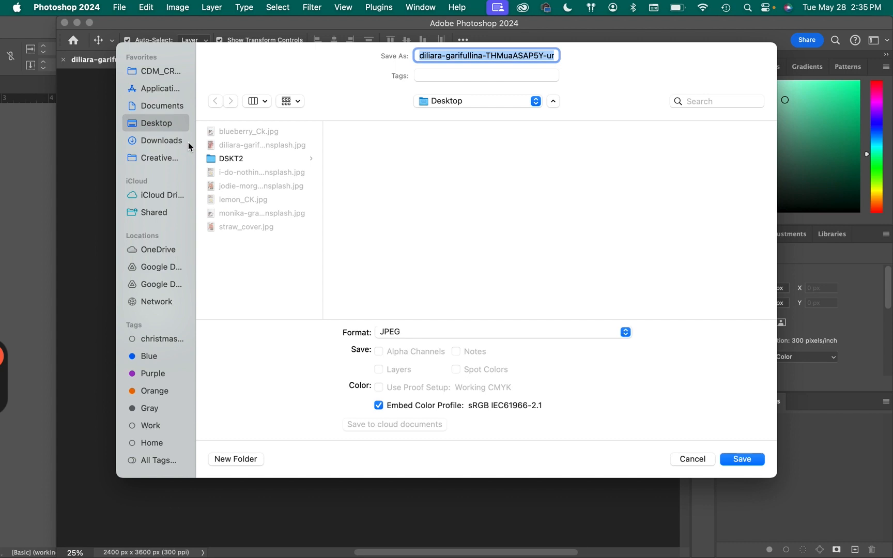
type("easy")
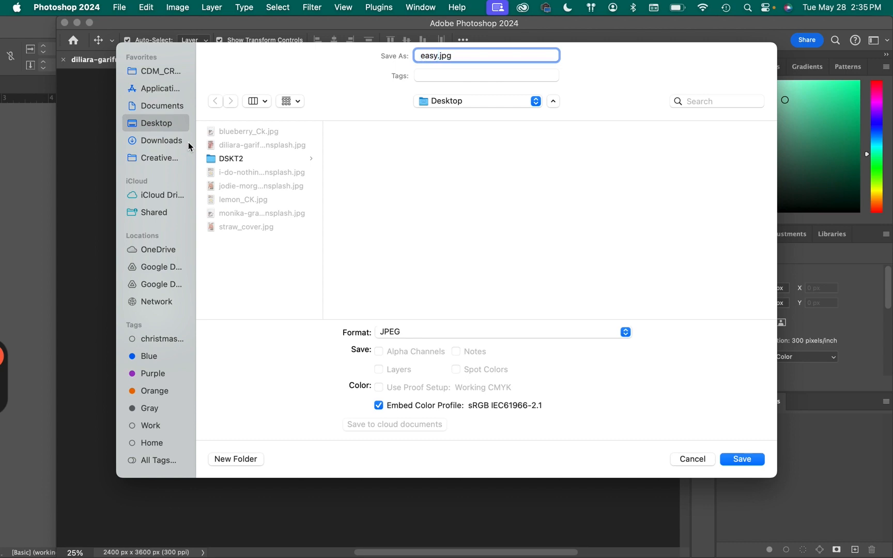
type("_straw-")
key("BackSpace")
type("_ck")
left_click(743, 460)
left_click(521, 150)
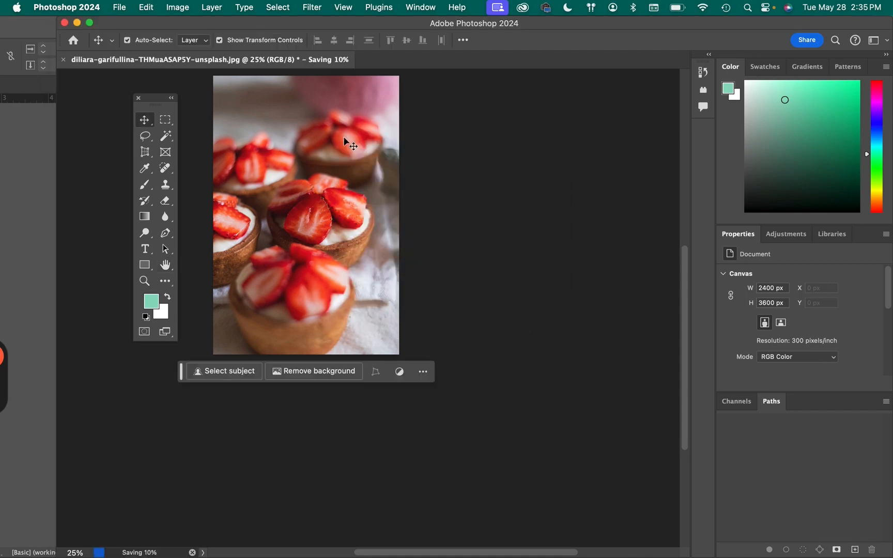
Close the original strawberry tarts photo without saving, close the Photoshop window and return to the recipe book in InDesign.
left_click(66, 23)
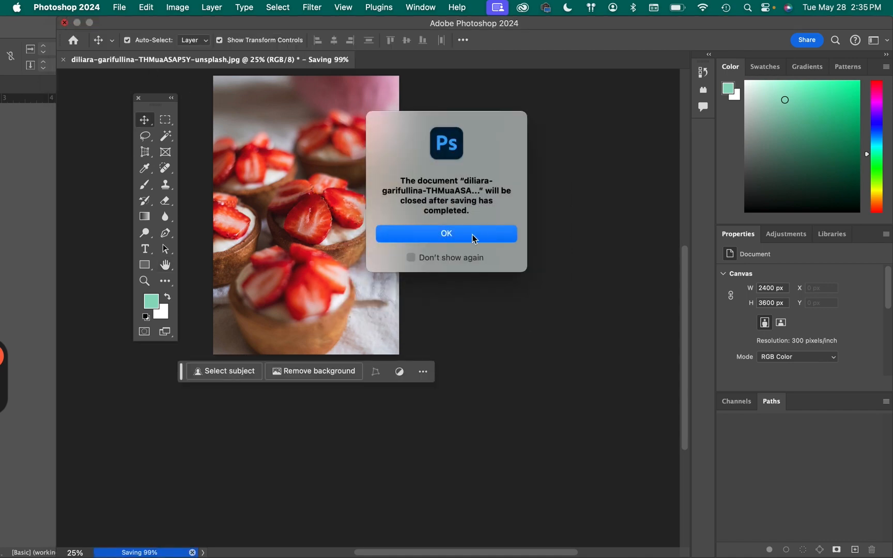
left_click(471, 236)
left_click(461, 248)
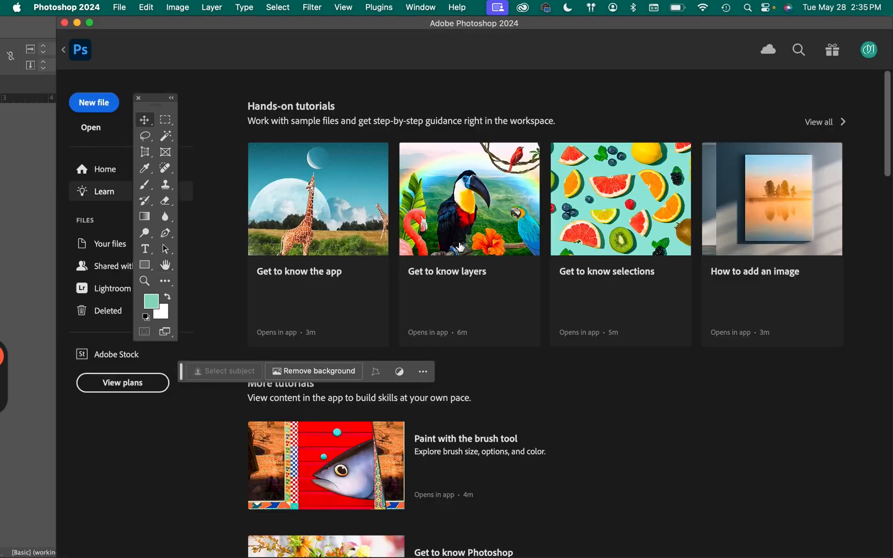
left_click(62, 23)
left_click(639, 265)
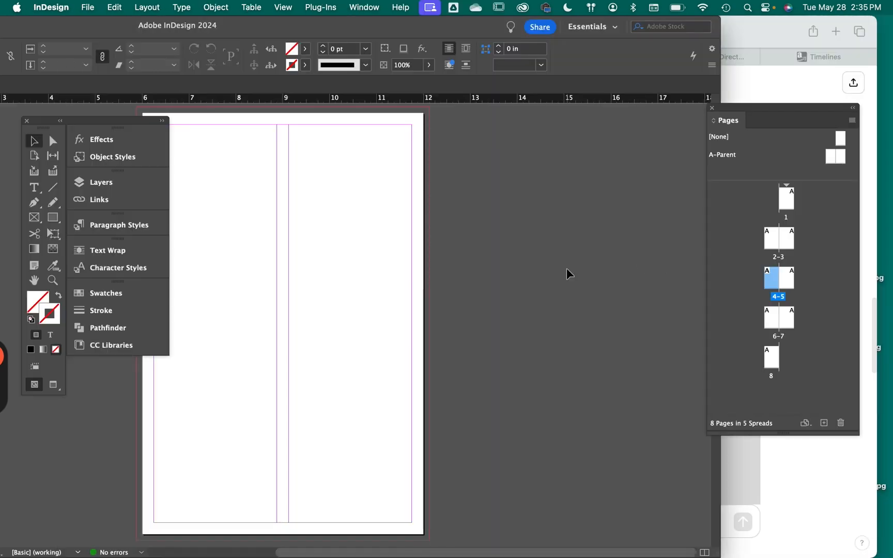
Draw a rectangular image frame over the blank right-hand page of the spread, extending to the bleed guides on all sides.
scroll(568, 274, "left", 5)
scroll(568, 274, "up", 3)
scroll(568, 274, "right", 3)
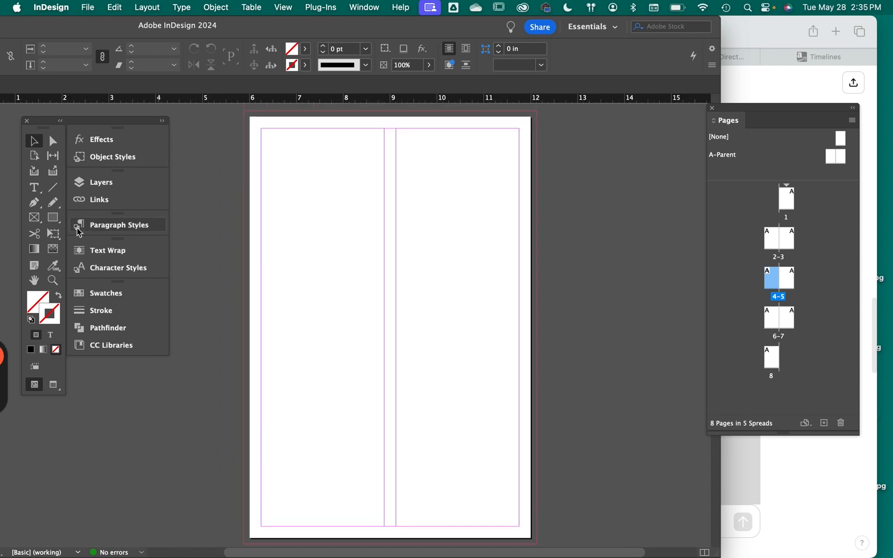
left_click(34, 217)
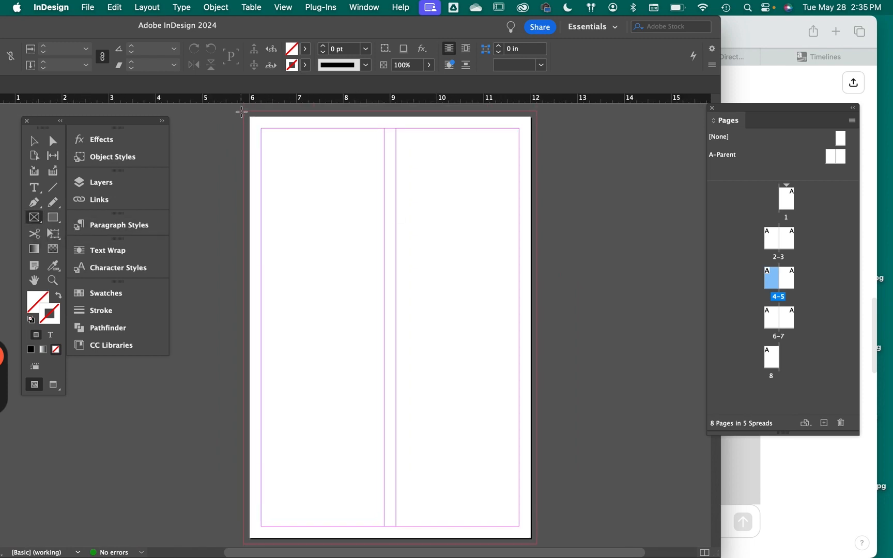
left_click_drag(243, 110, 536, 544)
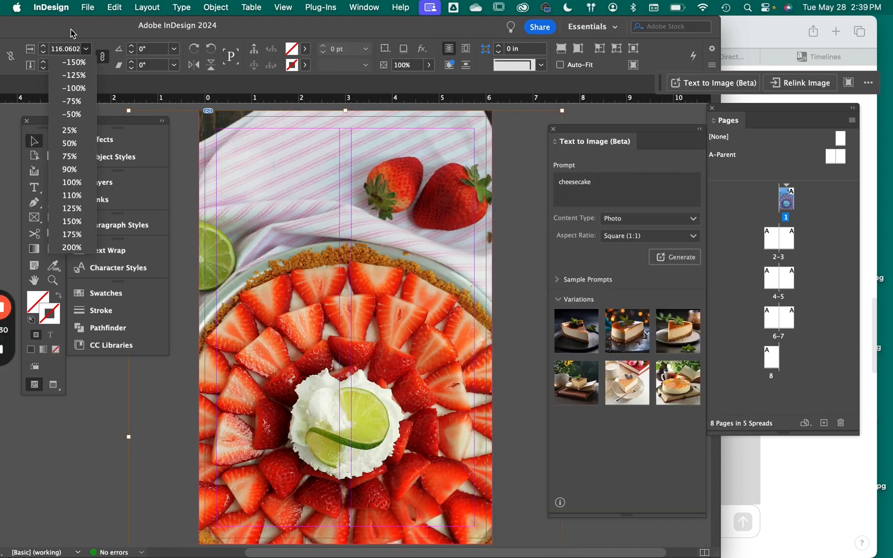
Close the Text to Image panel and set the scale of the placed cover photo to 100%.
left_click_drag(71, 33, 228, 23)
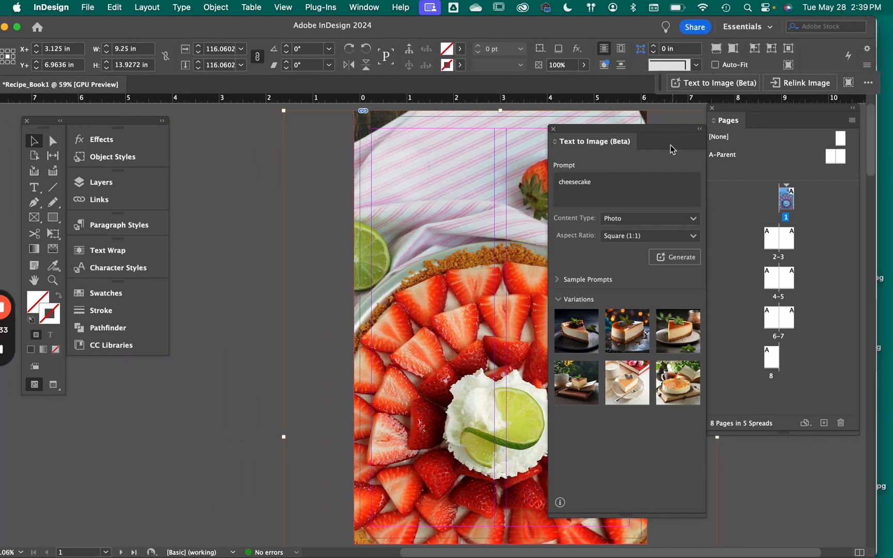
left_click(553, 129)
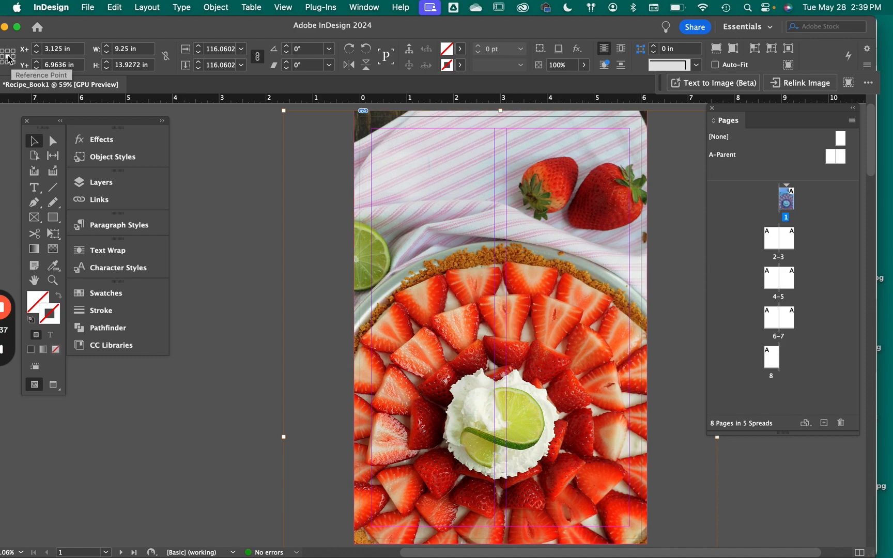
left_click(244, 52)
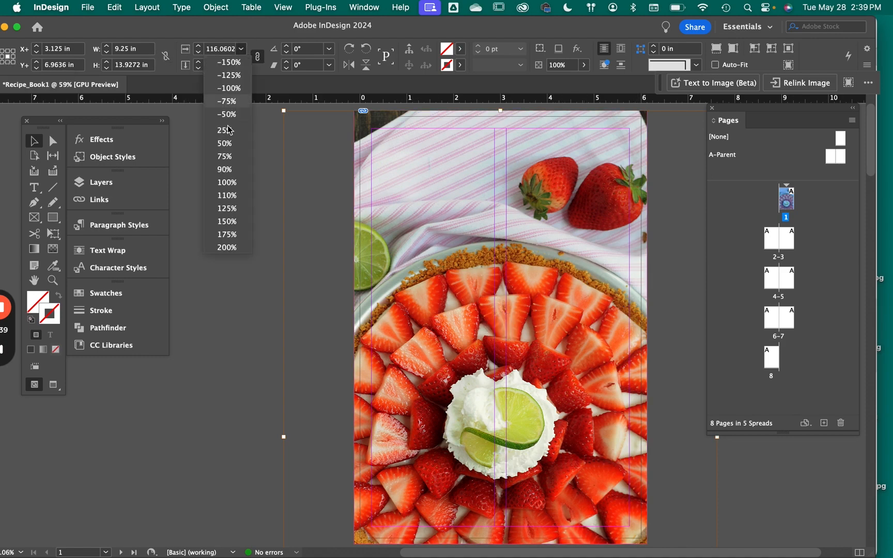
left_click(237, 182)
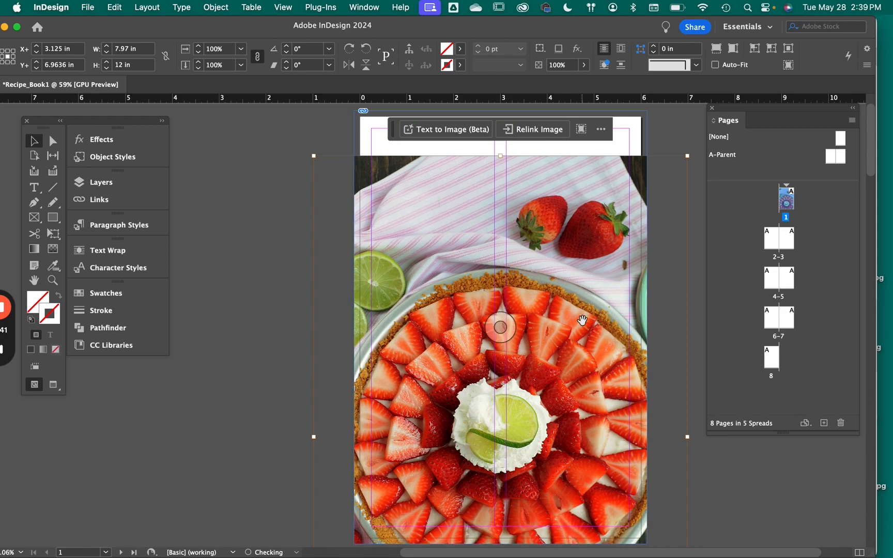
Move the photo up inside the cover frame to about X 3 in, Y 4.83 in so it fills the page, and deselect it.
left_click_drag(583, 319, 581, 251)
left_click_drag(576, 338, 574, 302)
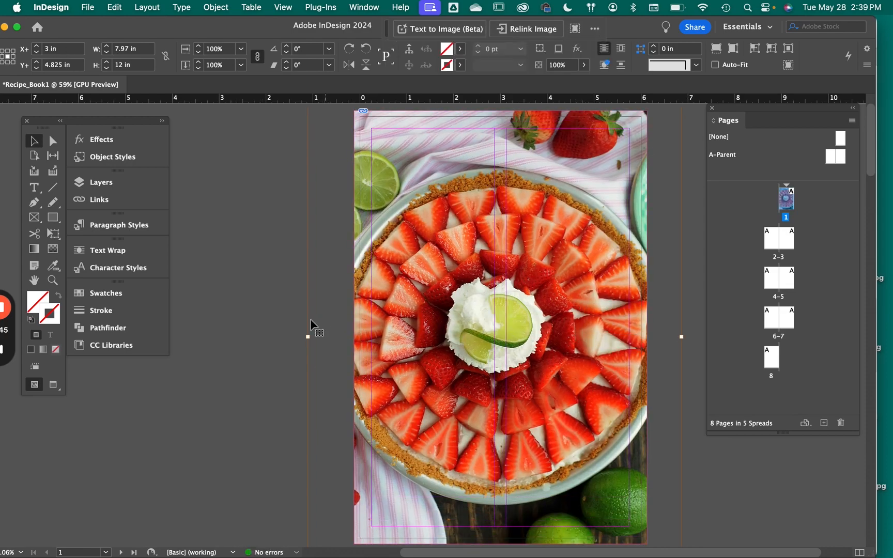
left_click(230, 308)
Check the cover photo's crop by toggling between Normal and Preview screen modes.
scroll(231, 308, "right", 3)
scroll(230, 307, "up", 1)
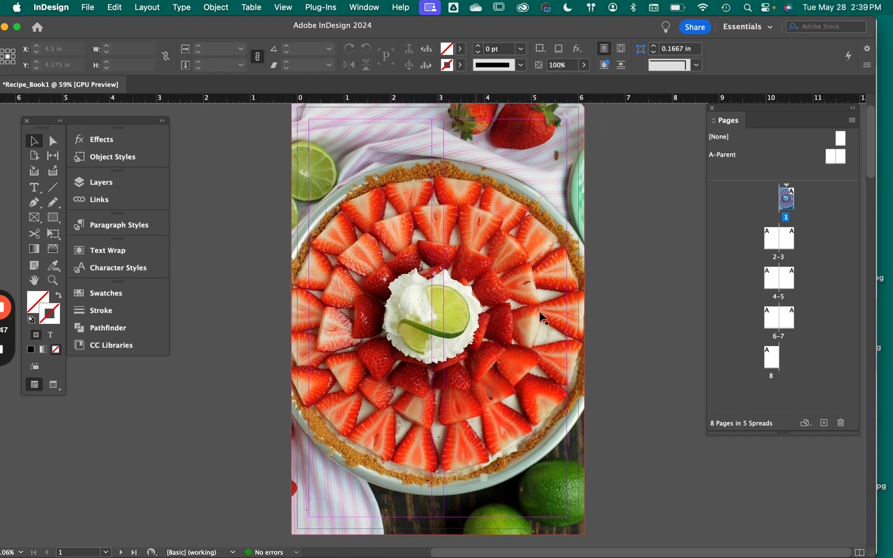
scroll(647, 333, "up", 1)
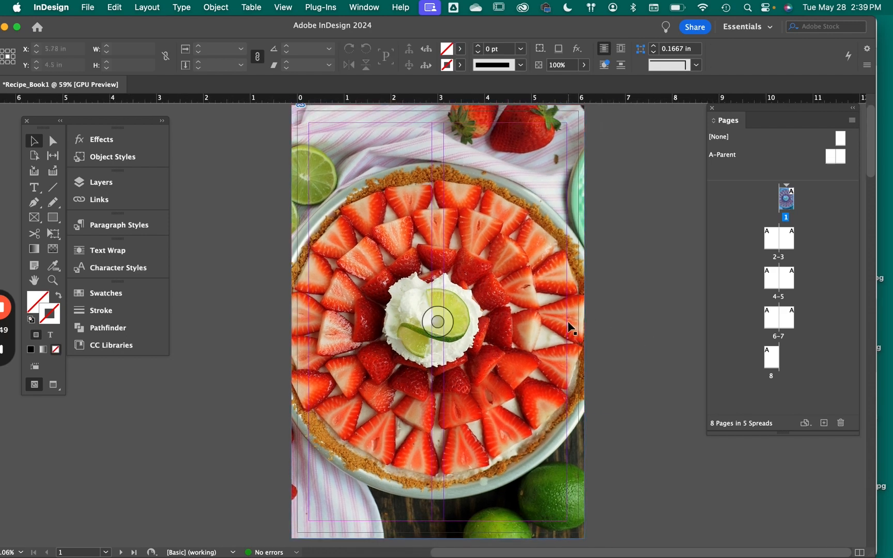
key("w")
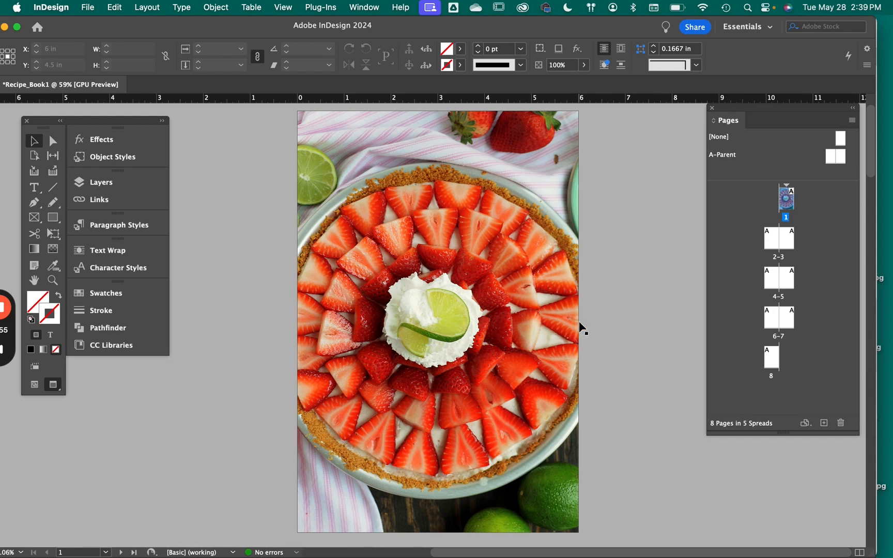
key("w")
key("w")
left_click(442, 271)
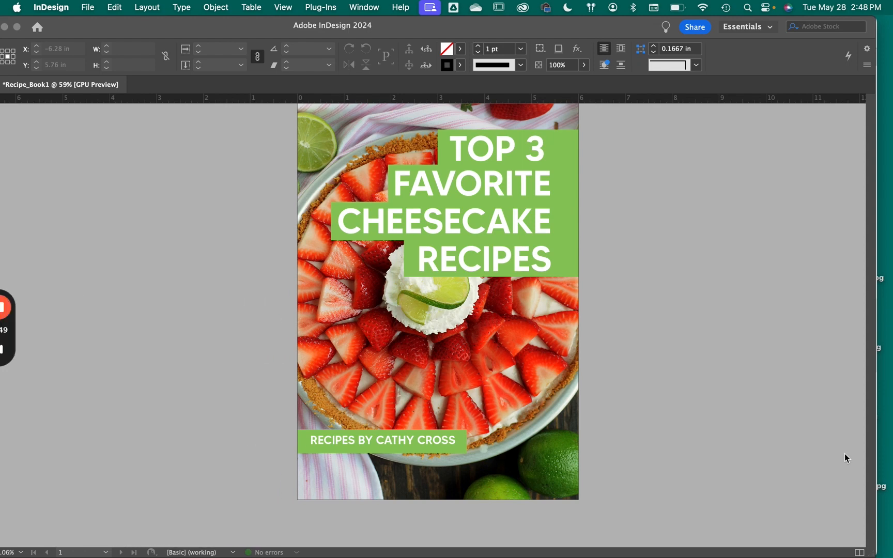
Review the titled cover in Preview and switch to Normal mode to inspect how the green text bars extend past the page edges.
scroll(730, 416, "up", 3)
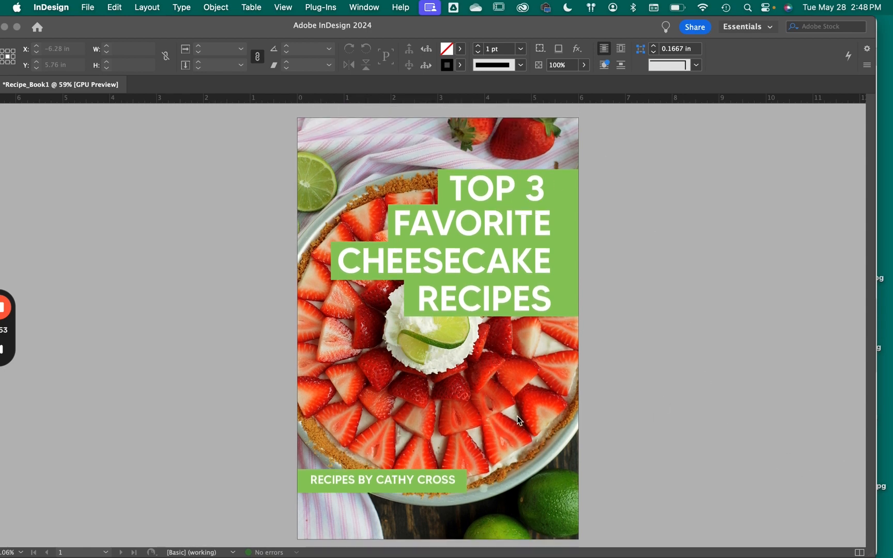
scroll(519, 420, "down", 1)
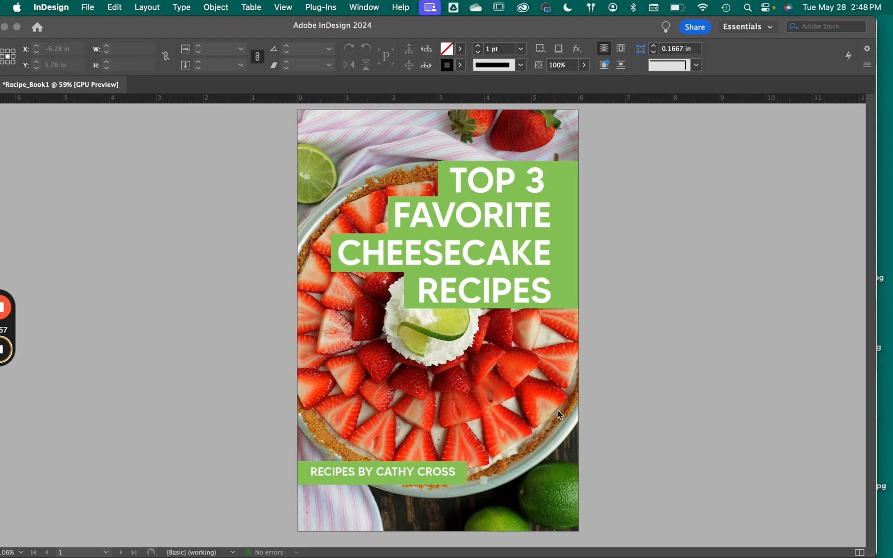
left_click(644, 379)
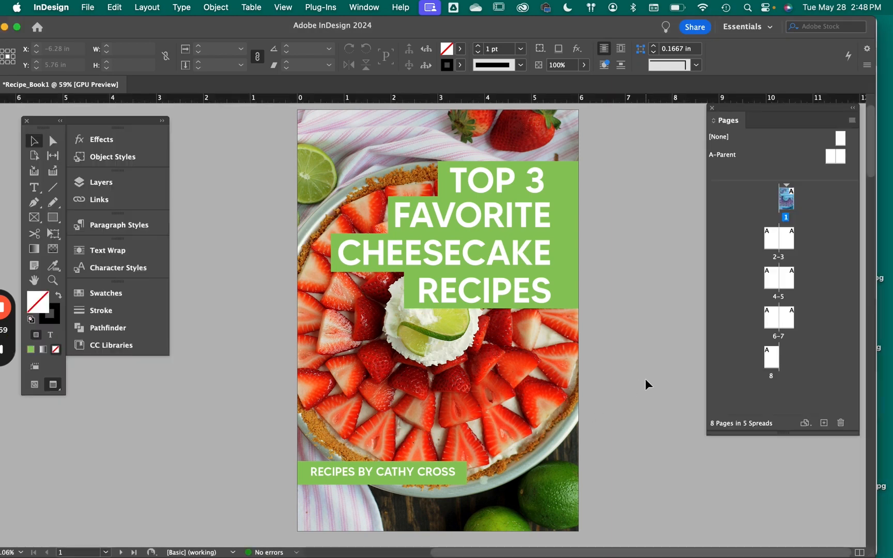
key("w")
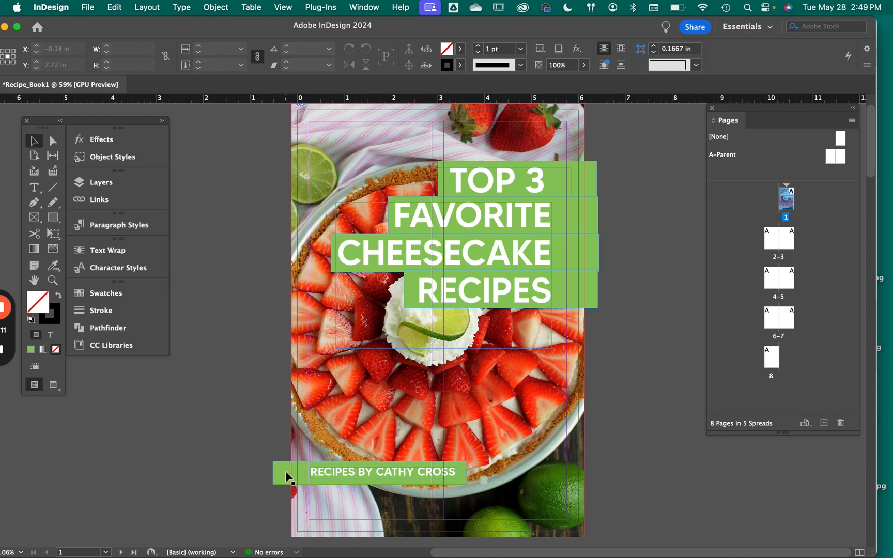
scroll(286, 471, "left", 1)
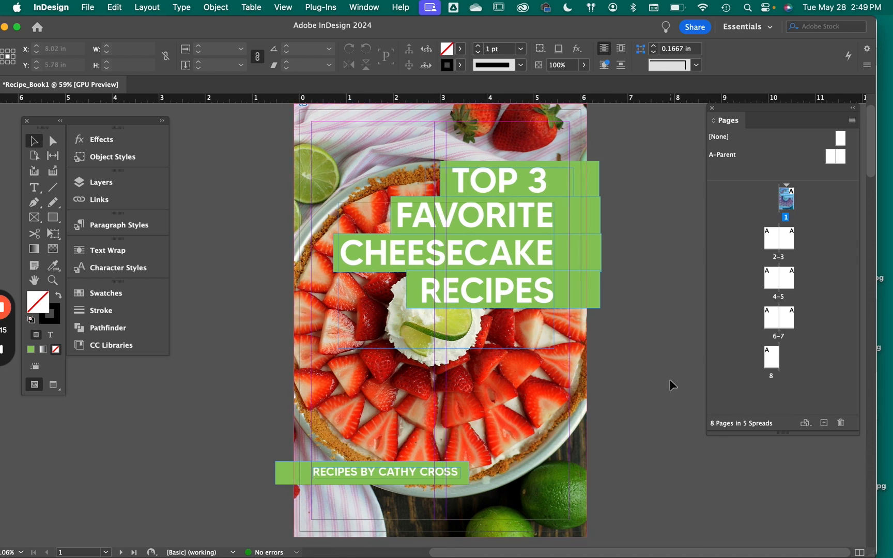
In Preview mode, nudge the green bar behind RECIPES right and slightly down to about X 4.51 in, Y 3.87 in.
scroll(670, 386, "right", 1)
key("w")
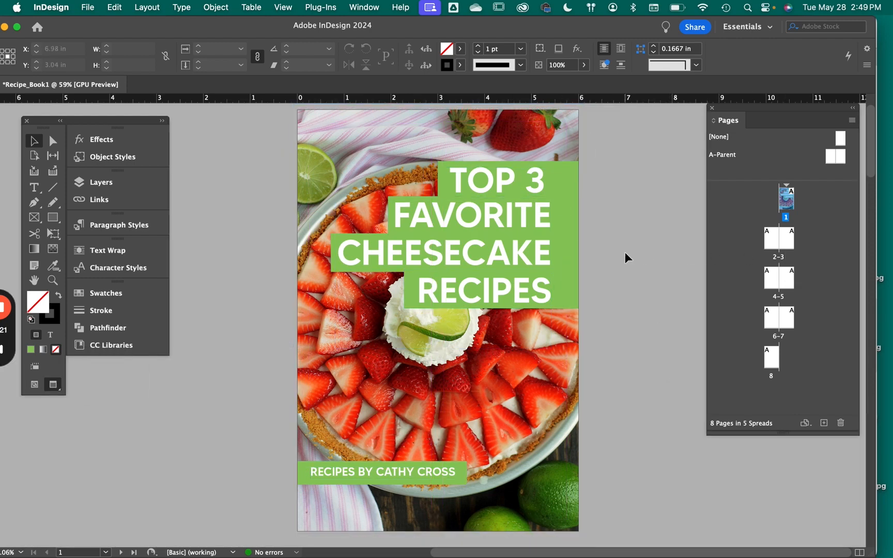
left_click(567, 297)
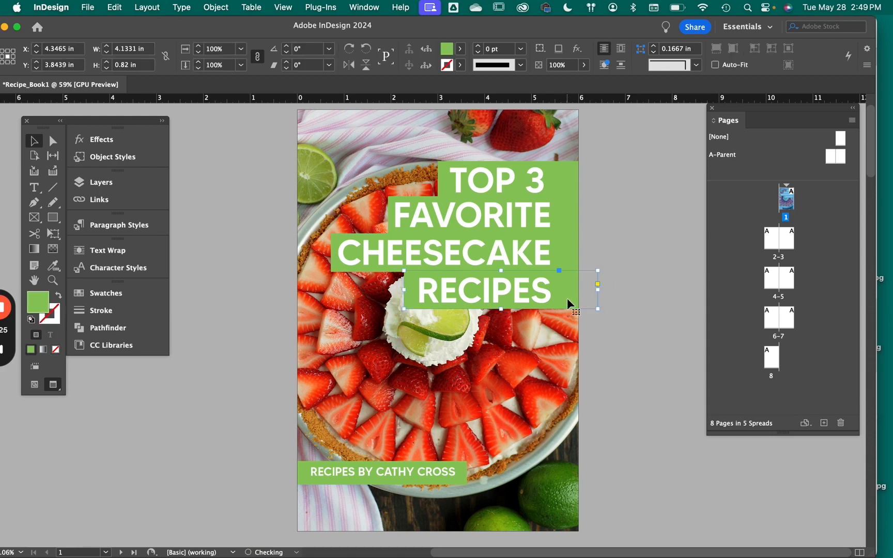
key("Right")
key("Right")
key("Right")
key("Right")
key("Right")
key("Right")
key("Right")
key("Right")
key("Right")
key("Right")
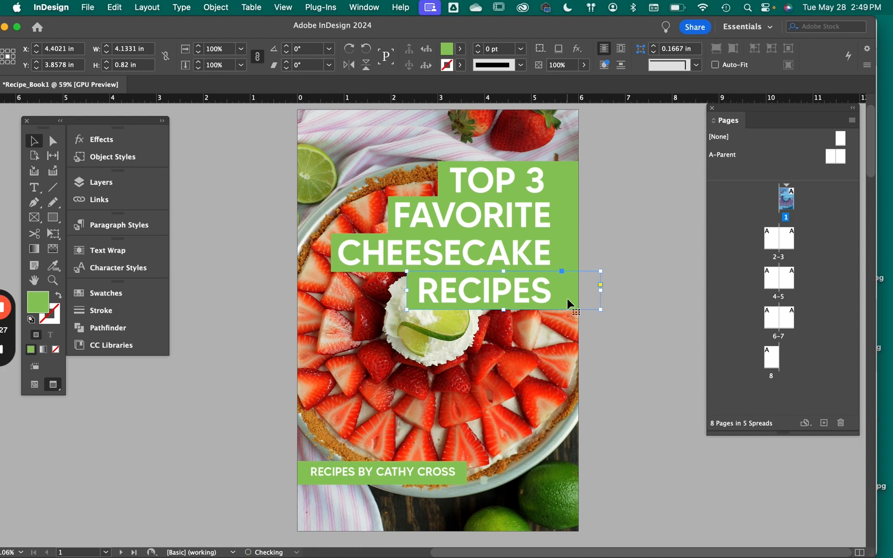
key("Right")
key("Right")
key("Down")
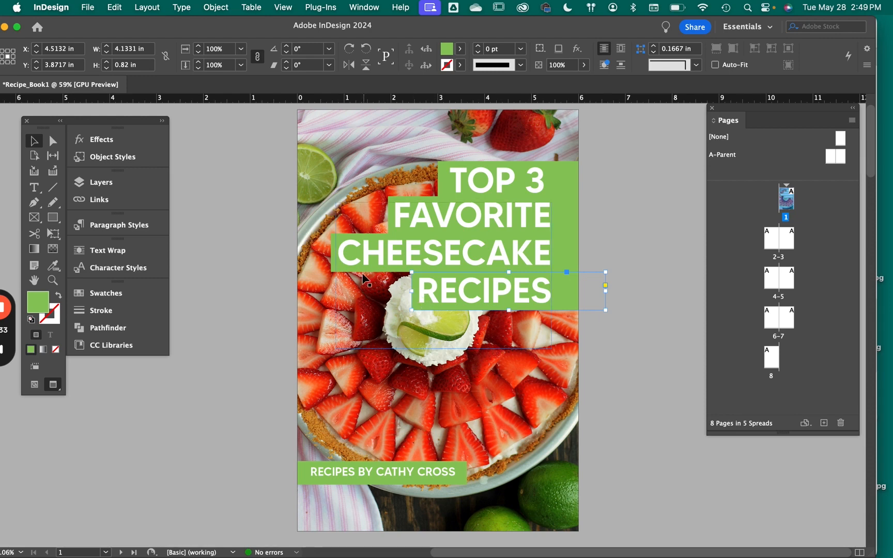
Nudge the green bars behind CHEESECAKE and TOP 3 right to about X 3.61 in and X 4.8 in, and deselect.
left_click(331, 256)
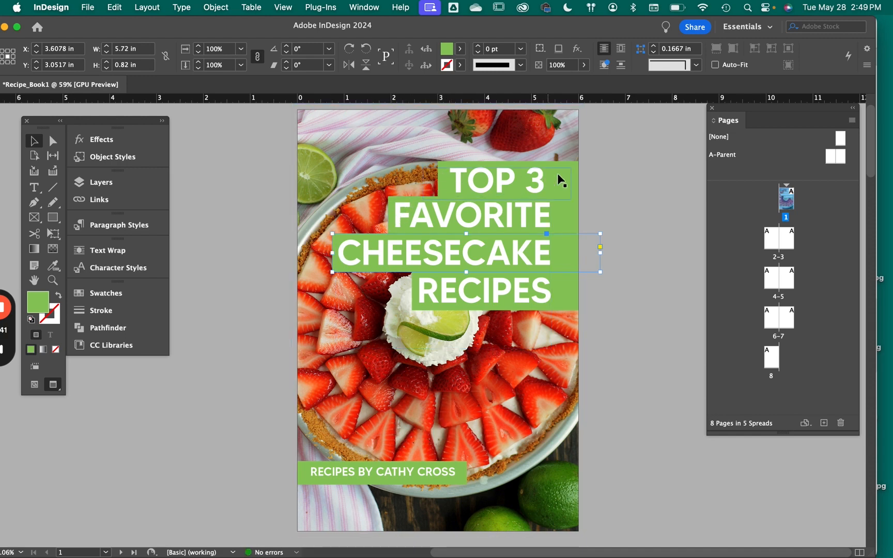
left_click(575, 175)
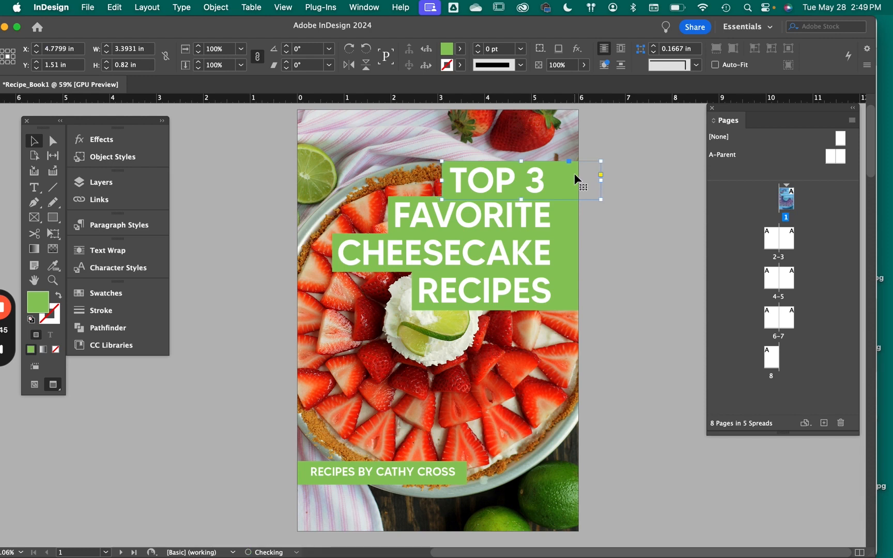
key("Right")
left_click(570, 219)
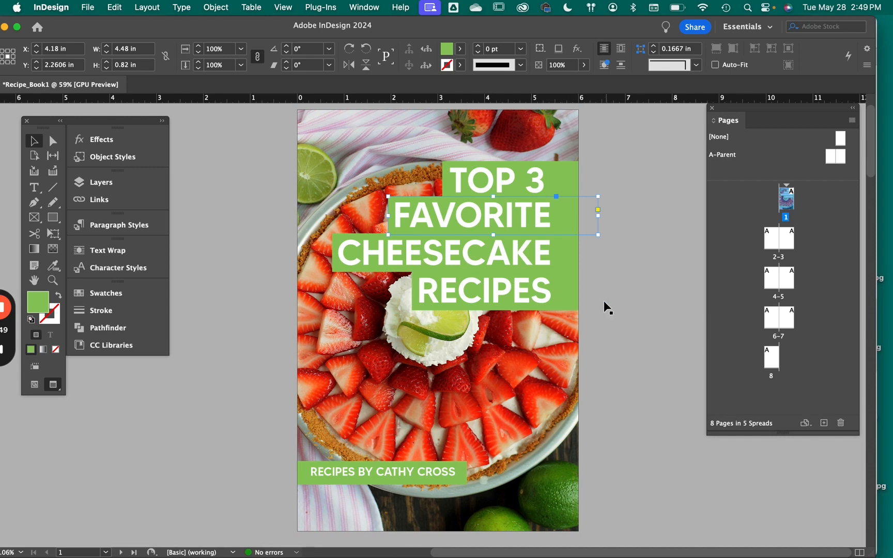
left_click(615, 308)
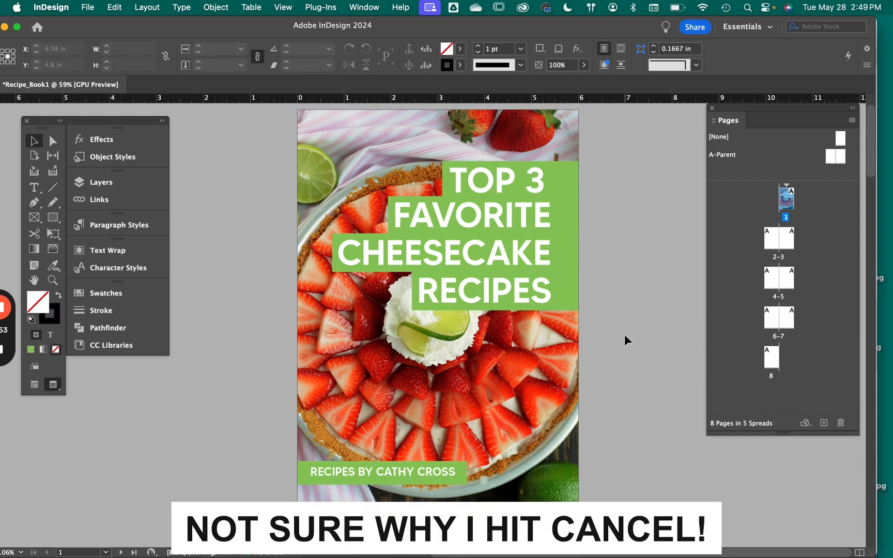
Save the book to the Desktop as Recipe_Book1 in InDesign 2024 document format.
key("super+s")
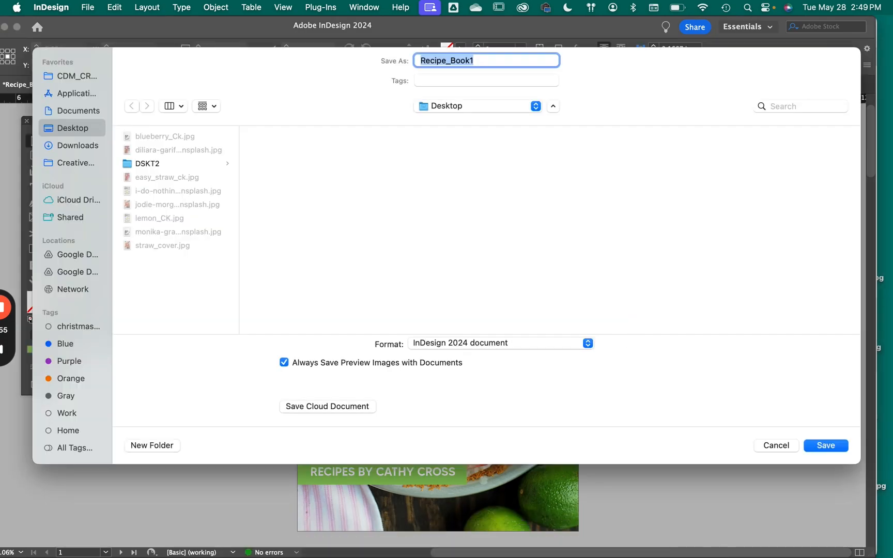
left_click(770, 446)
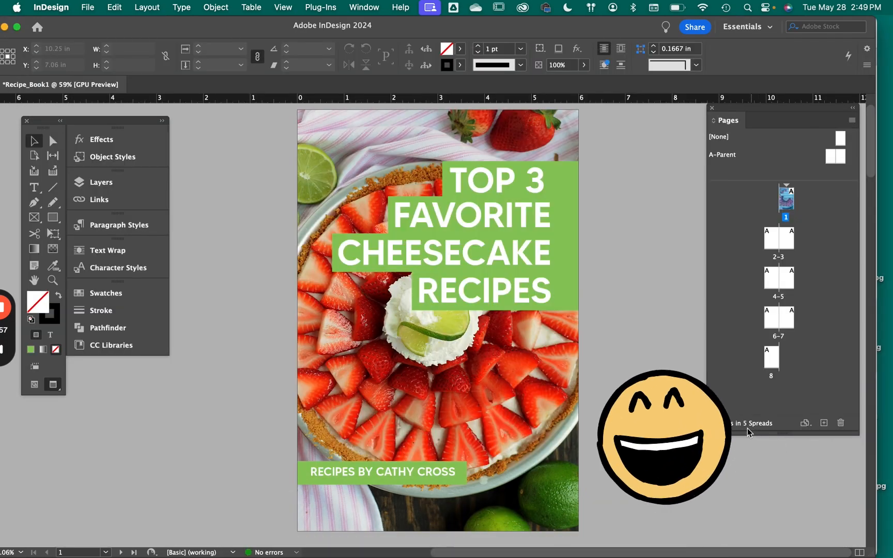
key("super+s")
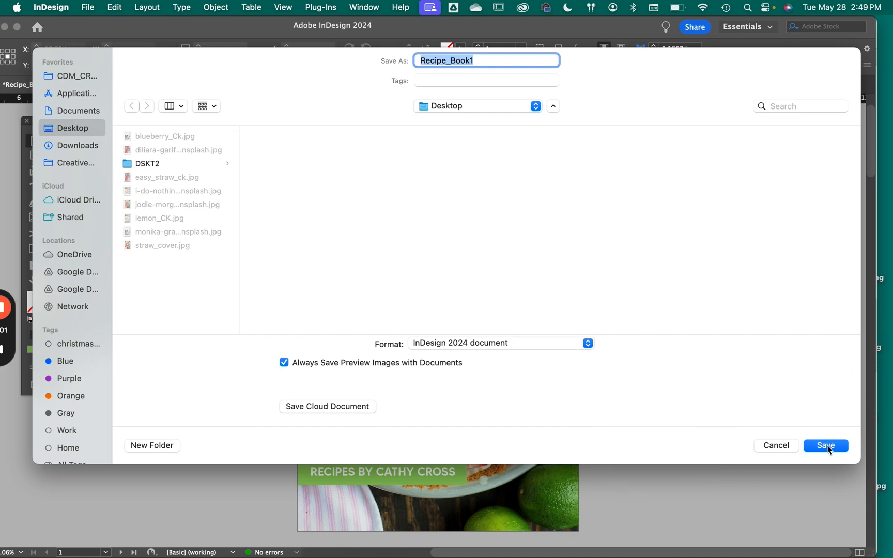
left_click(826, 445)
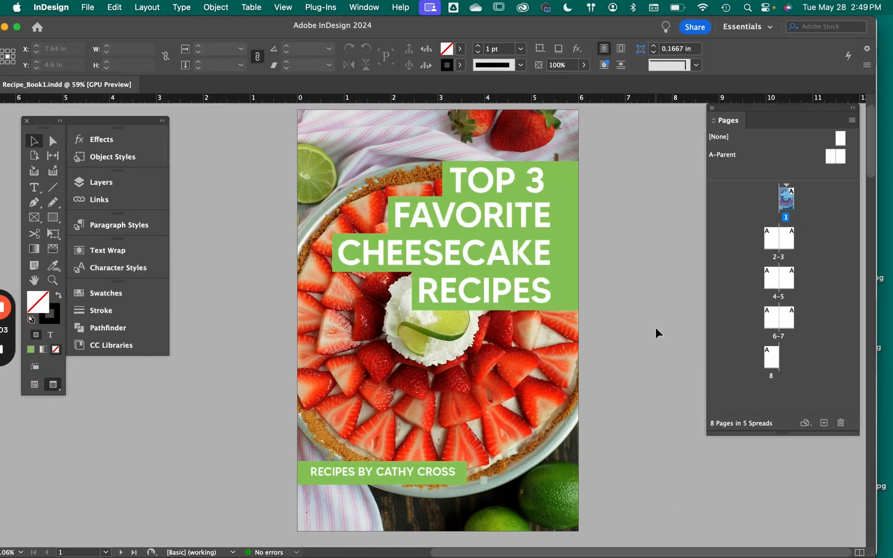
Select the full-bleed cover photo behind the title and lock it in place.
scroll(656, 327, "up", 2)
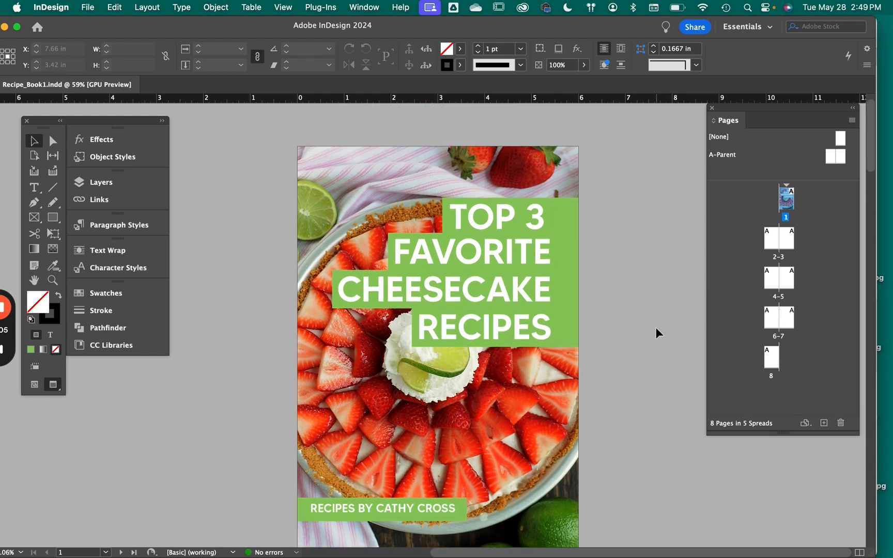
left_click(527, 220)
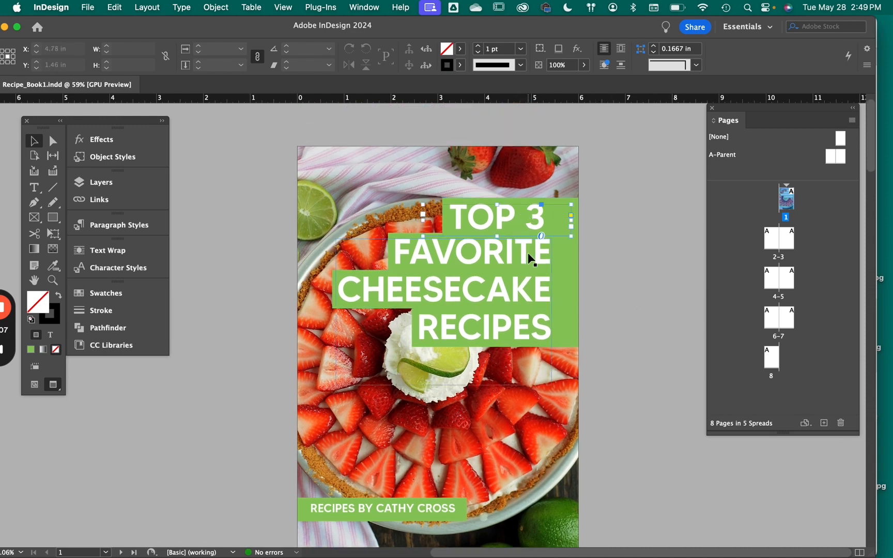
left_click(646, 267)
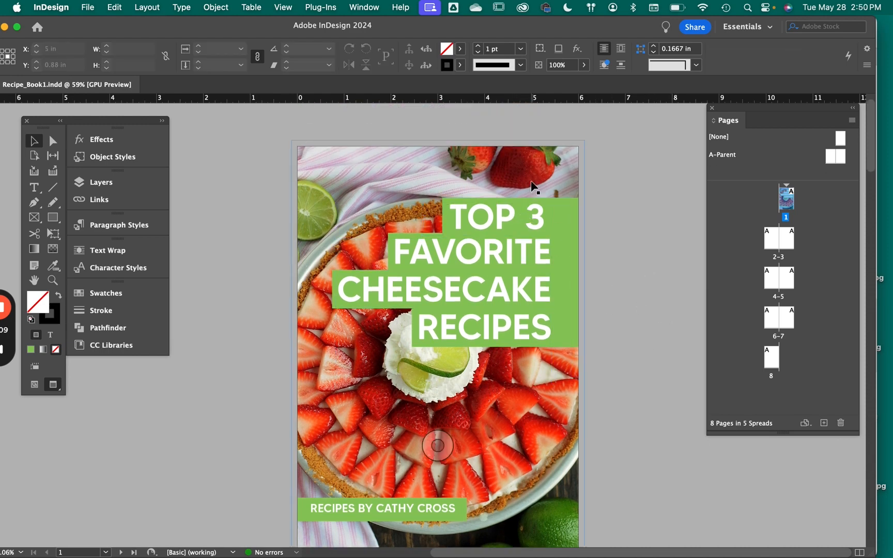
left_click(532, 177)
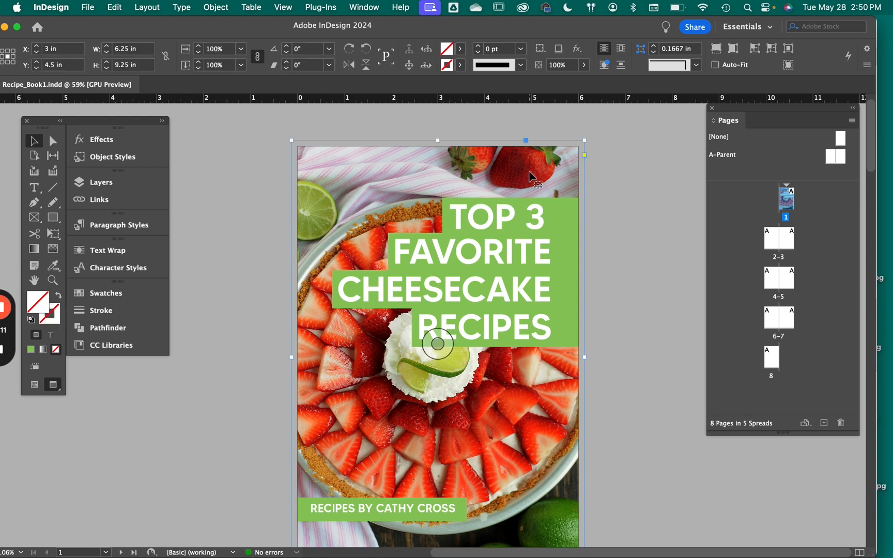
right_click(453, 168)
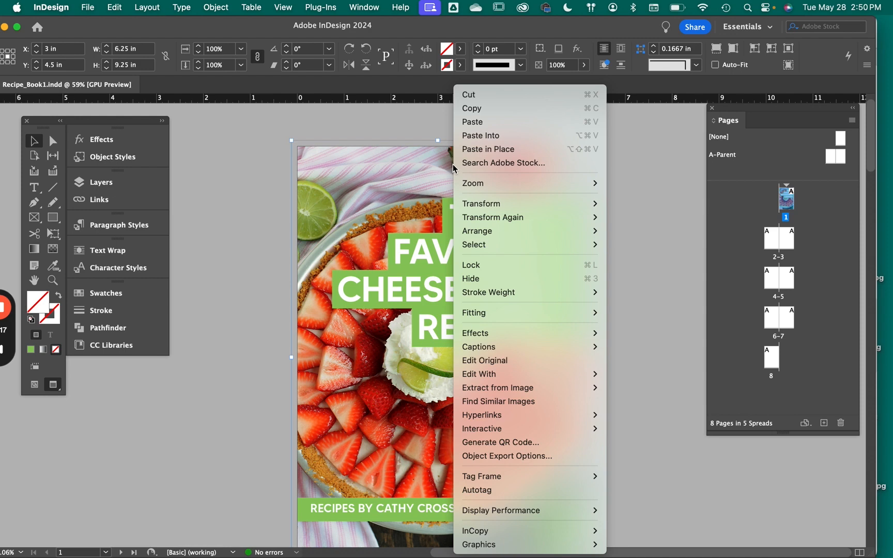
left_click(530, 266)
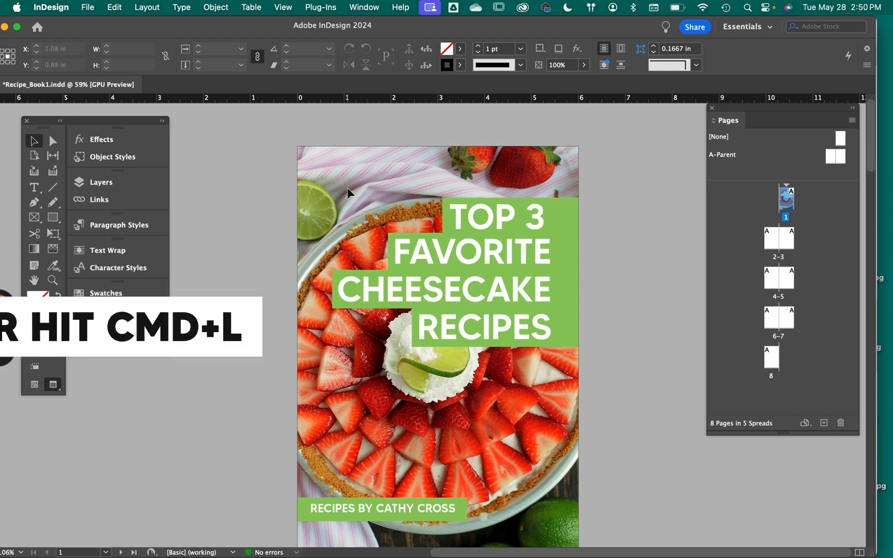
Select the title text frames with their green bars and move them together right to about X 3.98 in, checking in Normal mode.
left_click(605, 352)
key("Right")
key("Right")
key("Right")
key("Right")
key("Right")
key("Right")
key("Right")
key("Right")
key("Right")
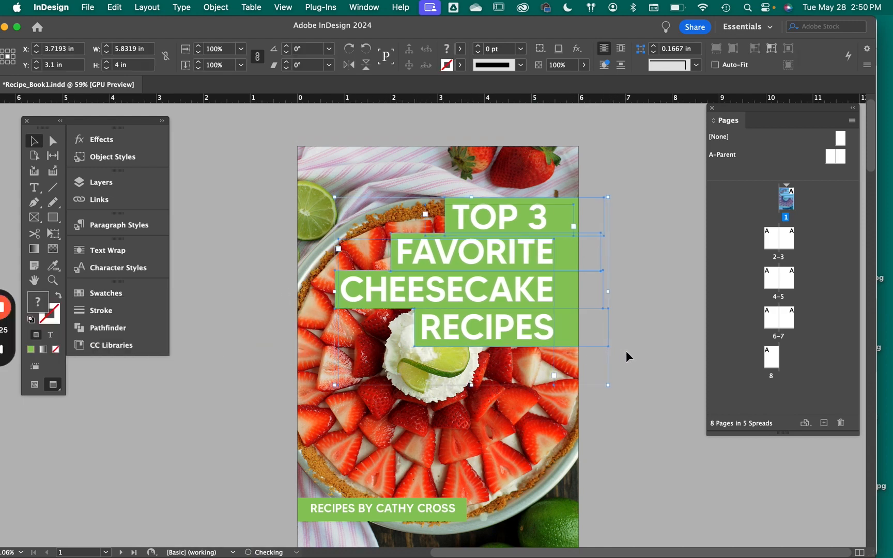
key("Right")
key("Right")
key("Right")
key("Right")
key("Right")
key("Right")
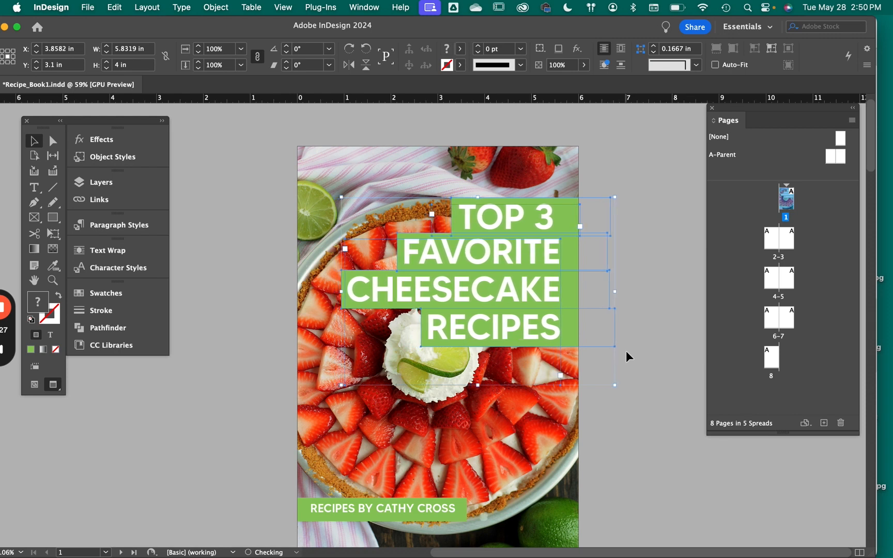
key("w")
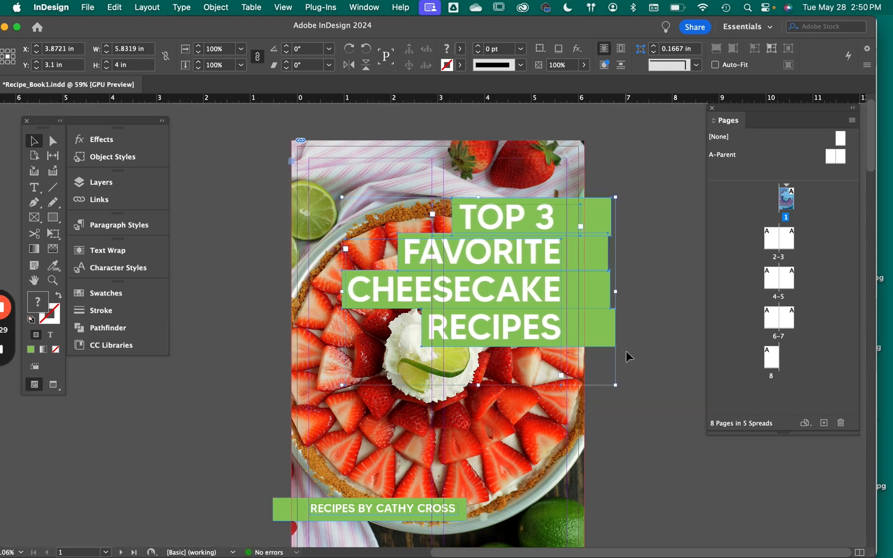
key("Right")
key("Right")
key("Right")
key("Right")
key("Right")
key("Right")
key("Right")
key("Right")
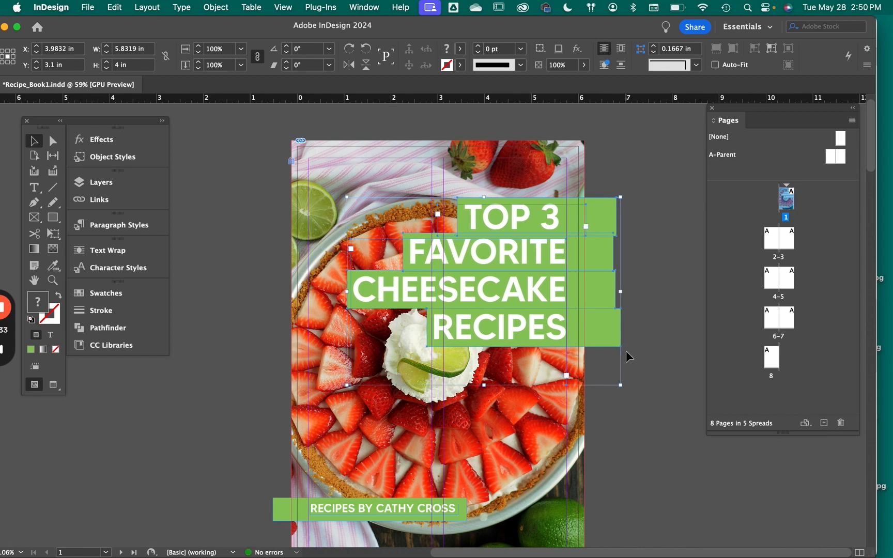
left_click(630, 151)
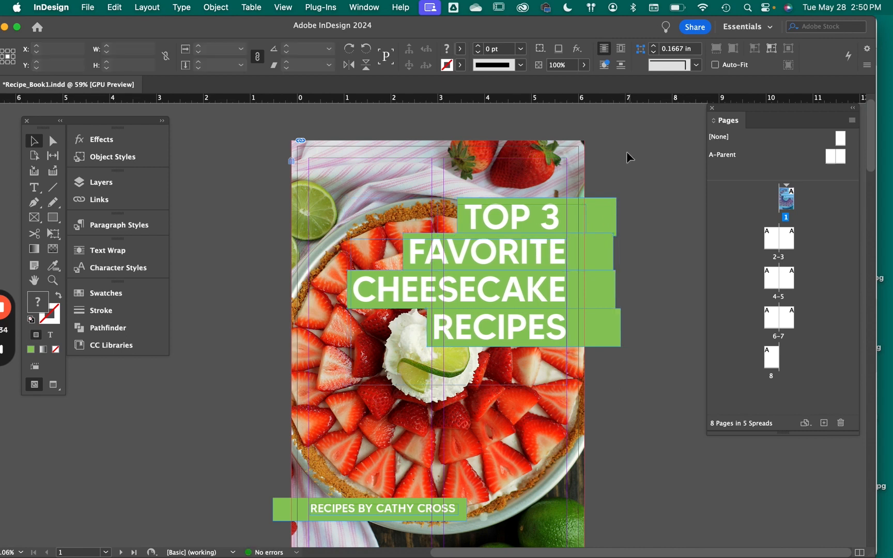
Right-align the TOP 3 title text.
left_click(552, 222)
triple_click(552, 222)
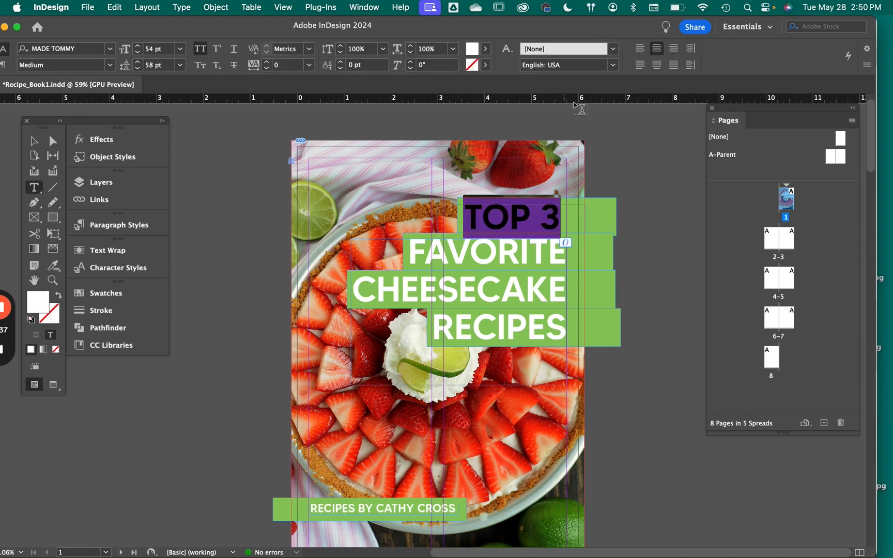
left_click(673, 48)
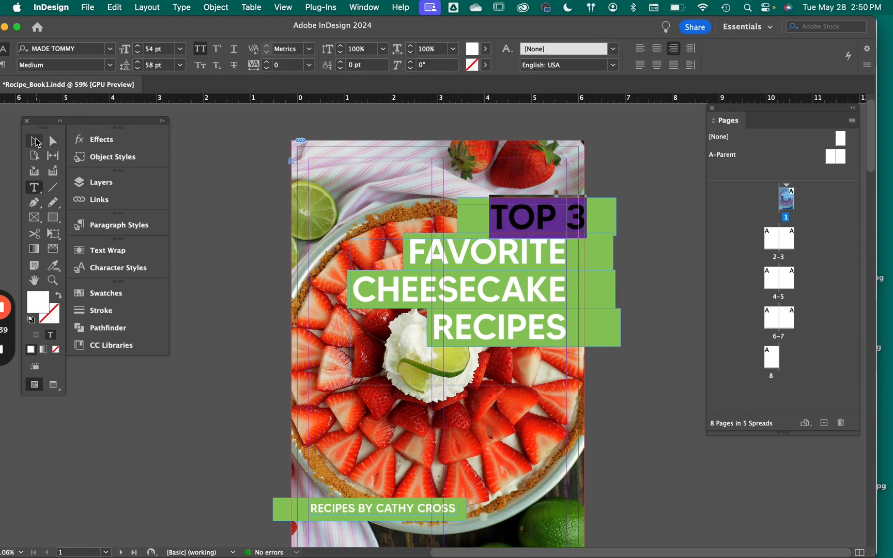
Nudge the TOP 3 text frame left to about X 4.16 in, lining it up with the other title lines.
left_click(35, 141)
key("Left")
key("Left")
key("Left")
key("Left")
key("Left")
key("Left")
key("Left")
key("Left")
key("Left")
key("Left")
key("Left")
key("Left")
key("Left")
key("Left")
key("Left")
key("Left")
key("Left")
key("Left")
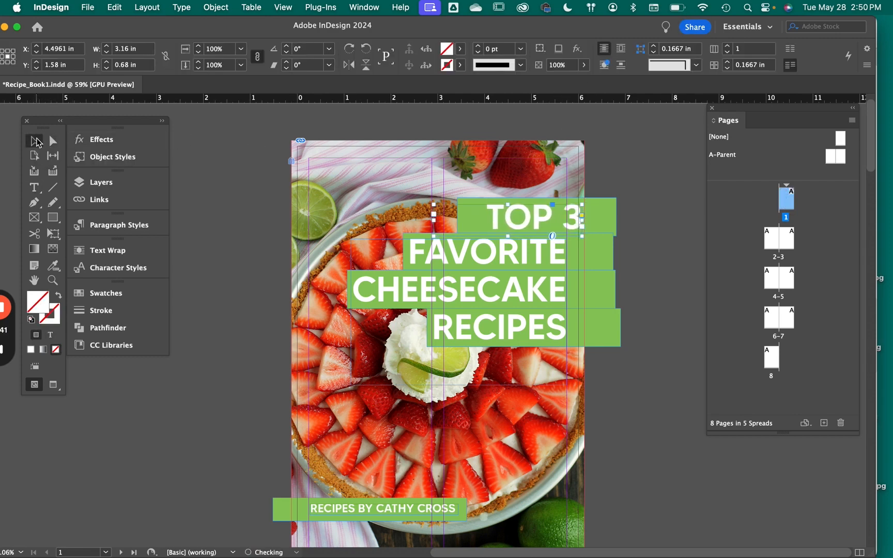
key("Left")
key("Left")
key("Left")
key("Left")
key("Left")
key("Left")
key("Left")
key("Left")
key("Left")
key("Left")
key("Left")
key("Left")
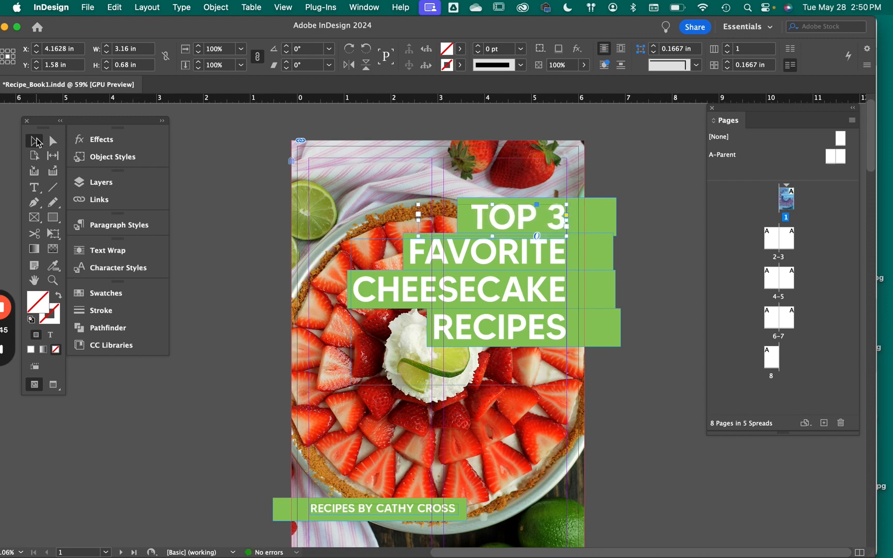
left_click(648, 158)
In Preview mode, shift the green bar behind TOP 3 right to about X 5.27 in and deselect it.
key("w")
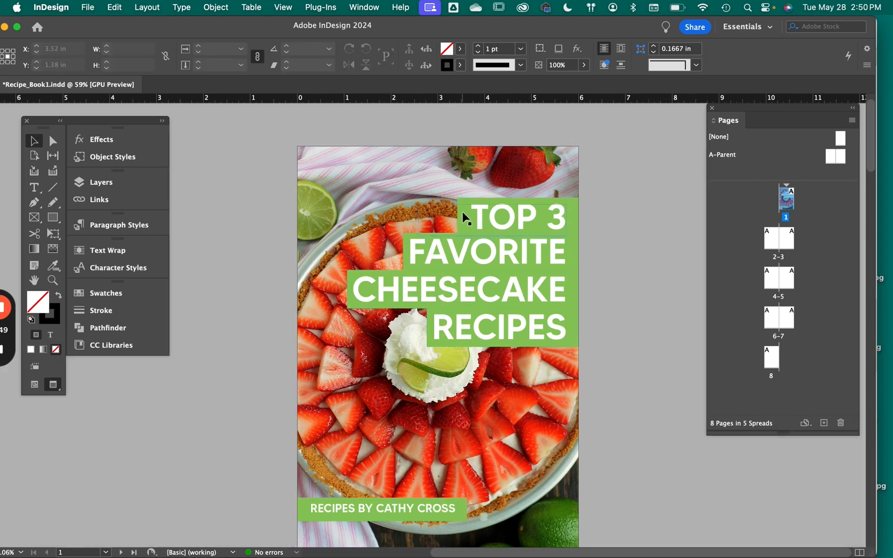
left_click(577, 212)
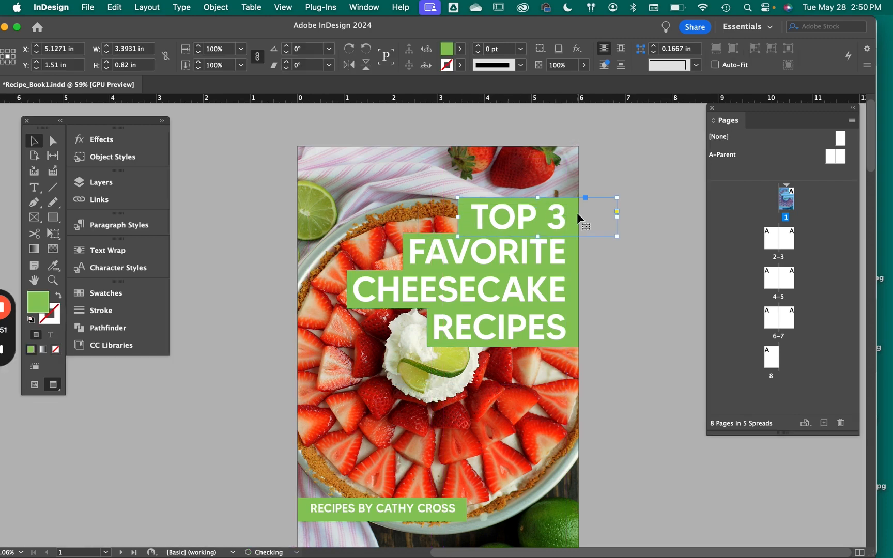
key("shift+Right")
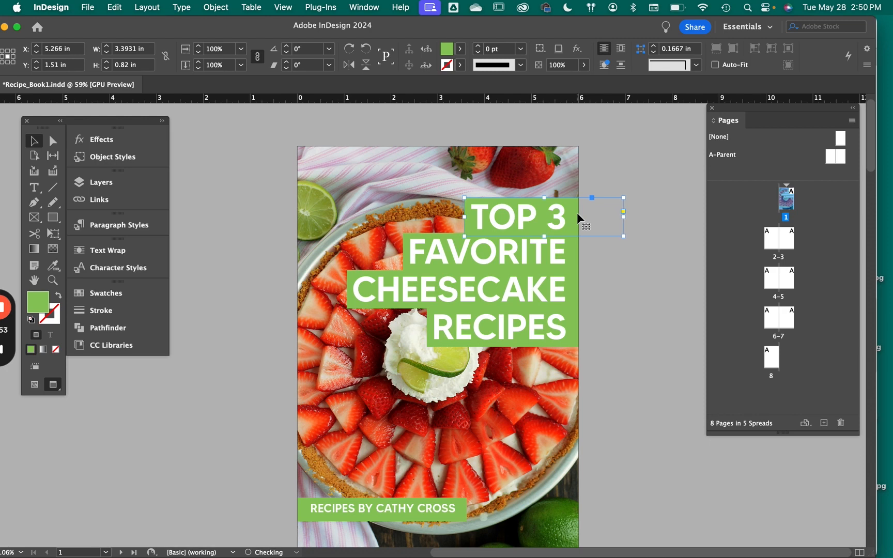
left_click(644, 316)
Go to the blank spread of pages 2–3 and move the floating tools panel aside so it clears the pages.
scroll(644, 315, "down", 2)
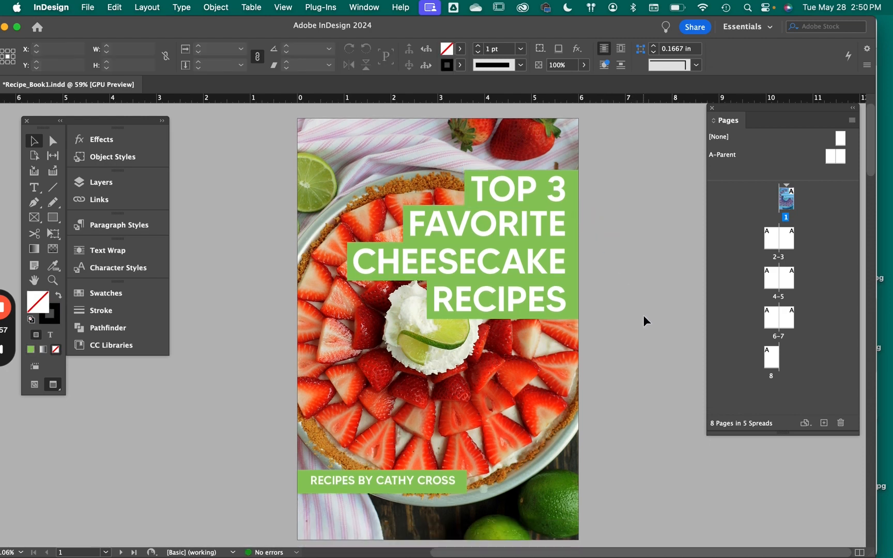
scroll(644, 315, "down", 5)
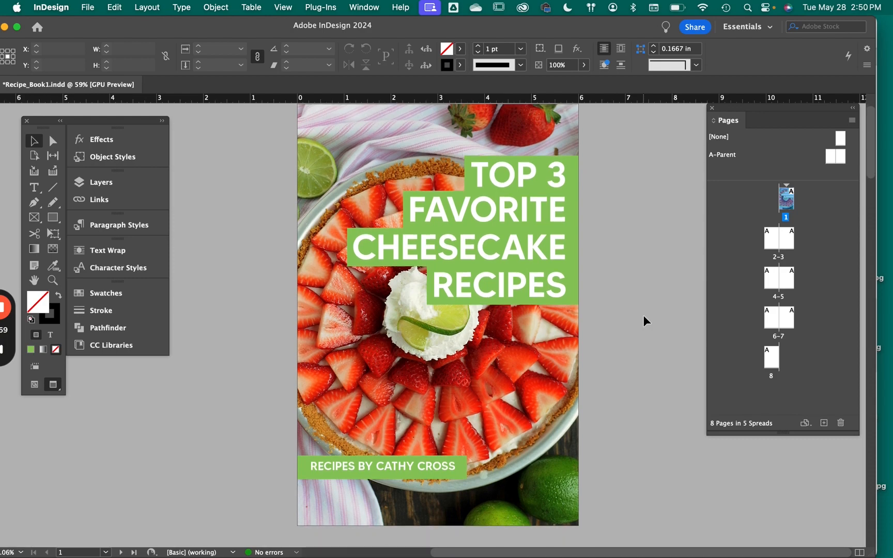
scroll(644, 315, "down", 10)
scroll(644, 315, "left", 5)
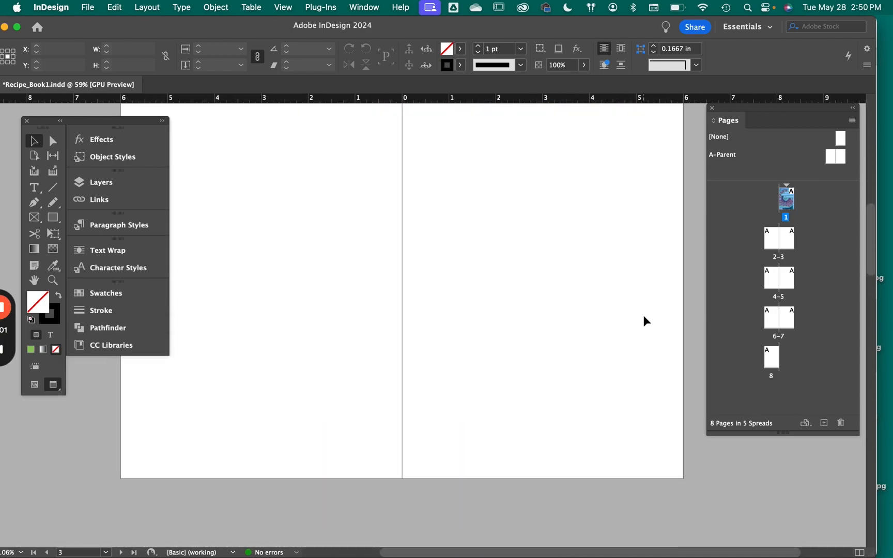
scroll(643, 315, "down", 1)
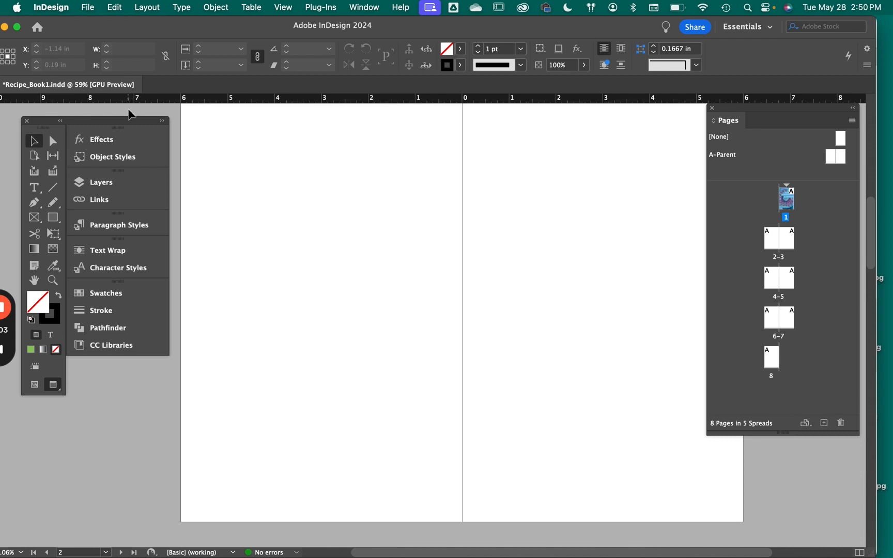
left_click_drag(127, 123, 112, 124)
scroll(254, 188, "up", 1)
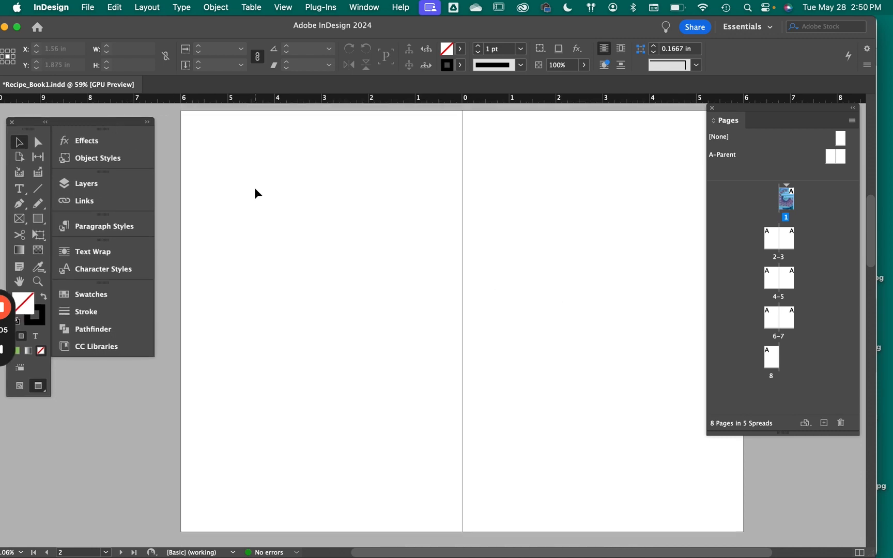
Turn off Preview mode to show the margin and column guides on pages 2–3.
scroll(254, 188, "down", 1)
key("w")
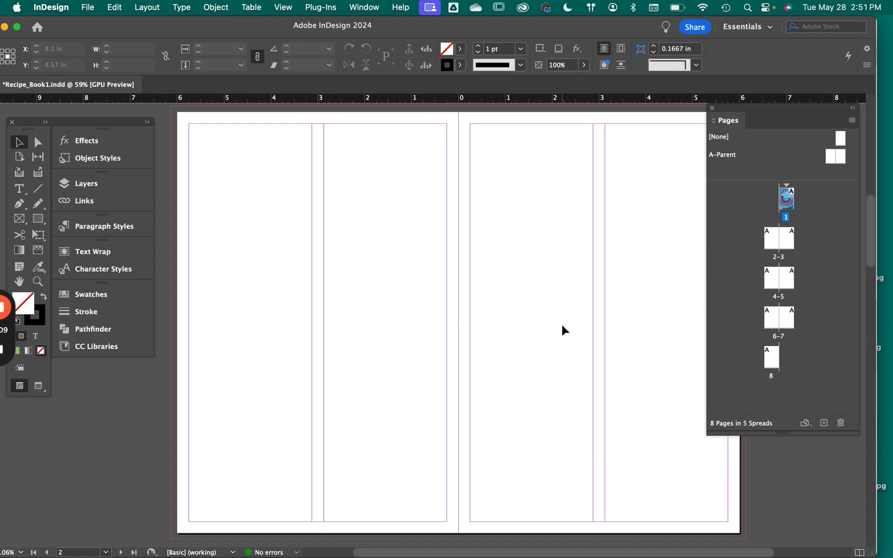
scroll(525, 325, "right", 2)
scroll(525, 325, "left", 1)
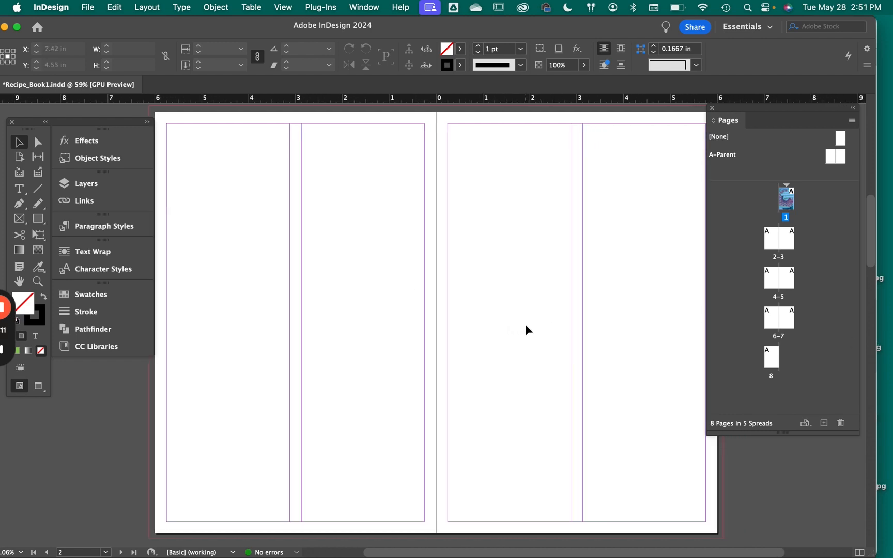
scroll(524, 325, "right", 1)
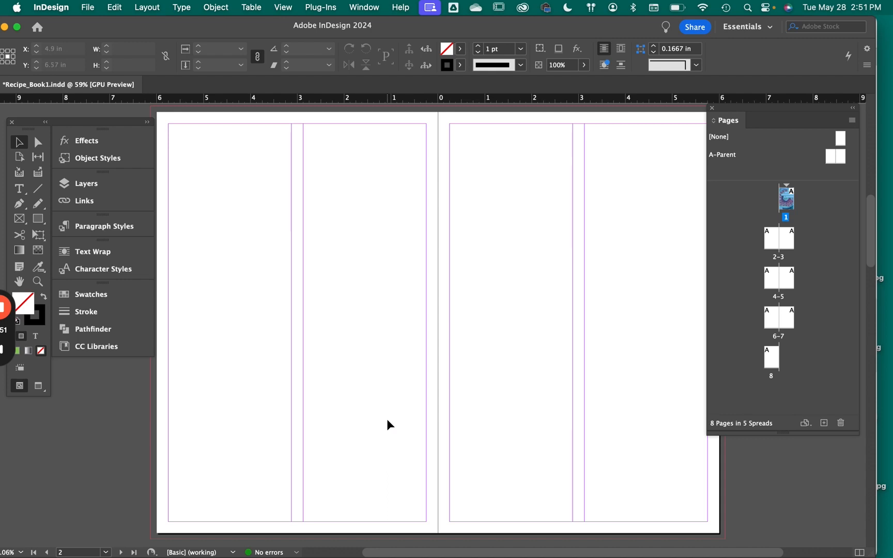
Draw a 5.5 × 8.5 in rectangle frame filling the margins of page 2.
left_click(19, 218)
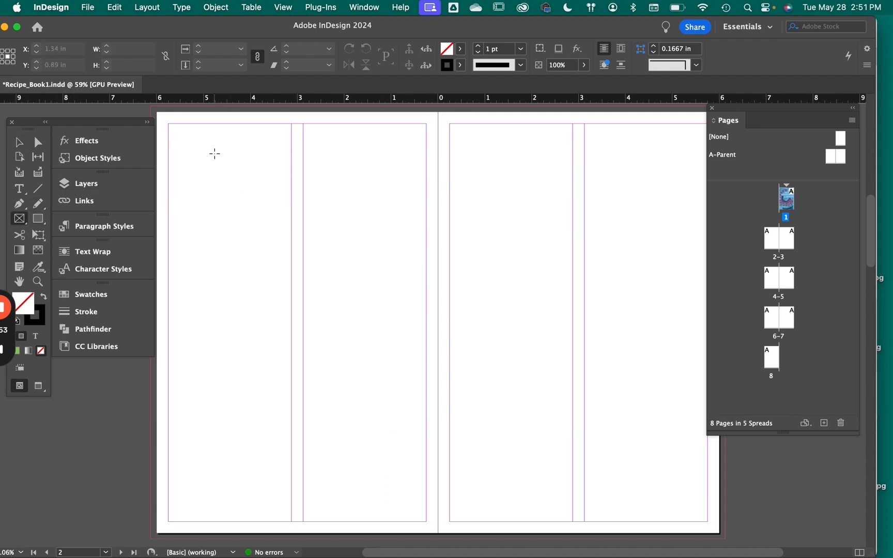
key("Tab")
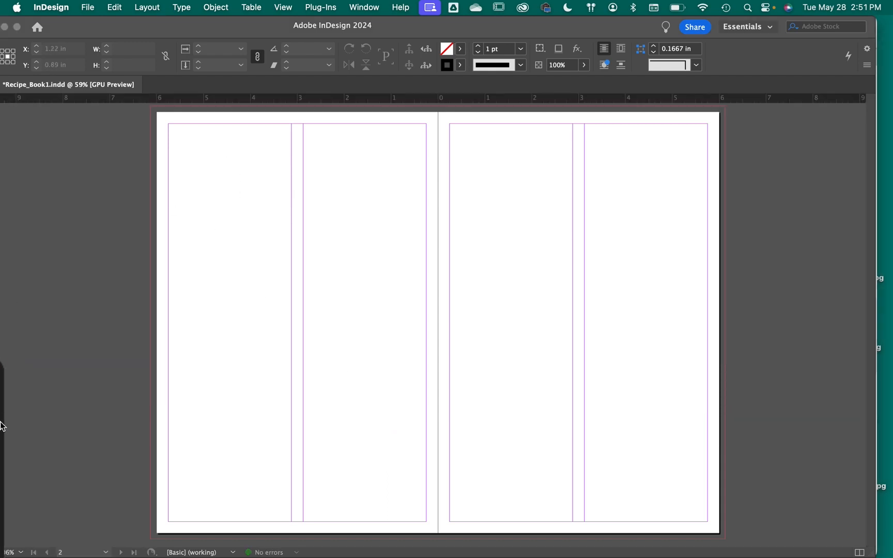
key("Tab")
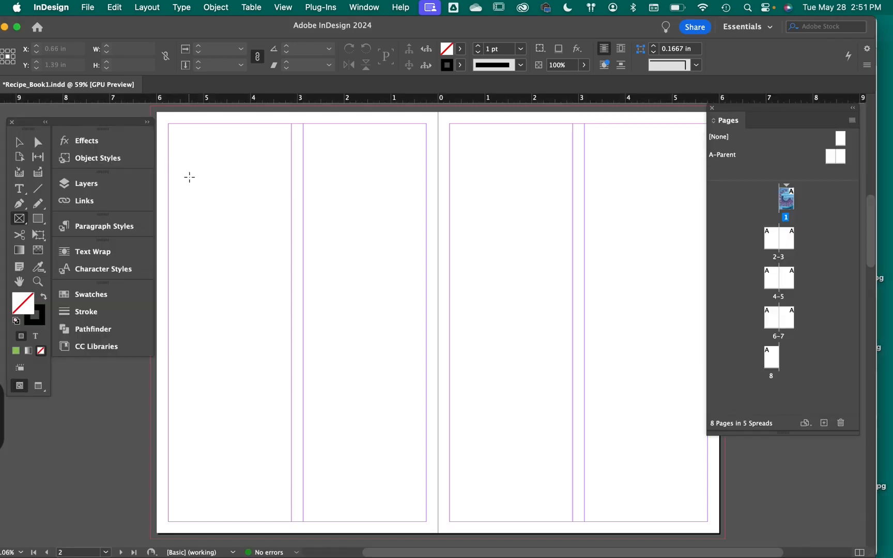
left_click(23, 219)
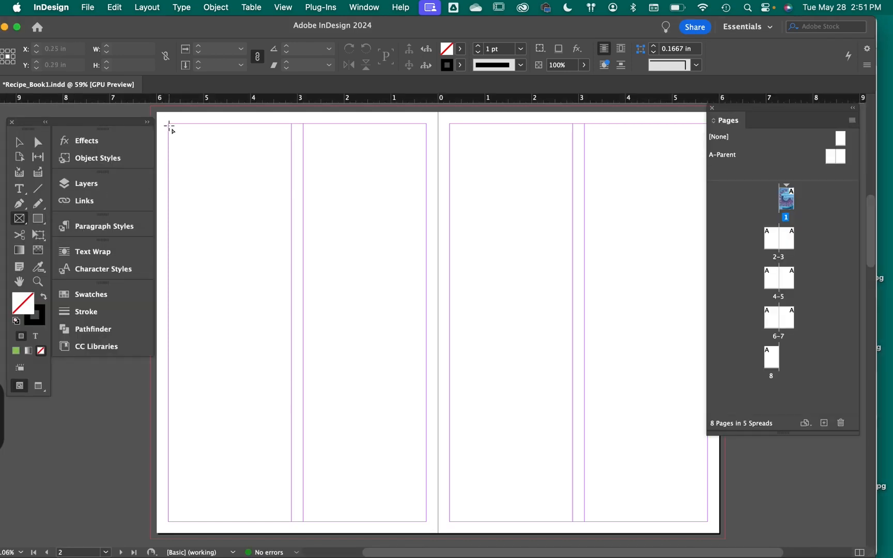
left_click_drag(168, 123, 426, 521)
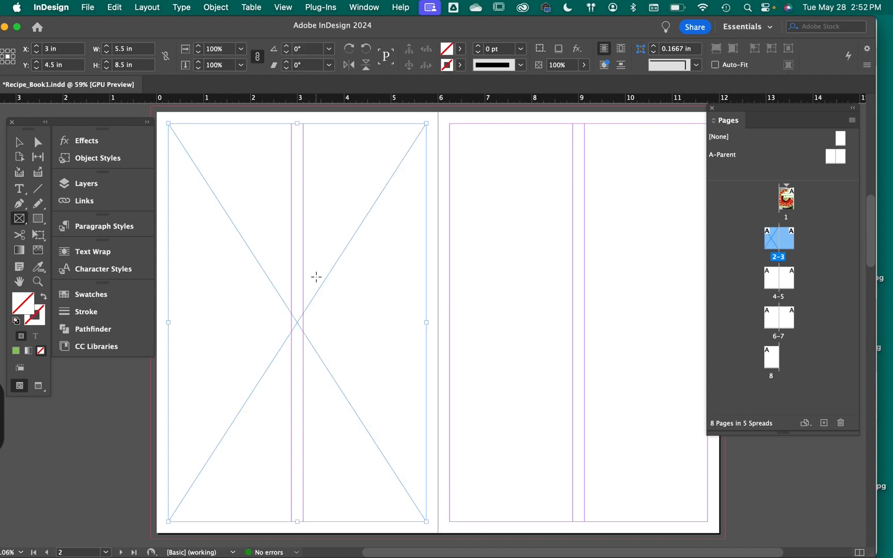
Place the image easy_straw_ck.jpg from the Desktop into the empty frame on page 2.
key("super+d")
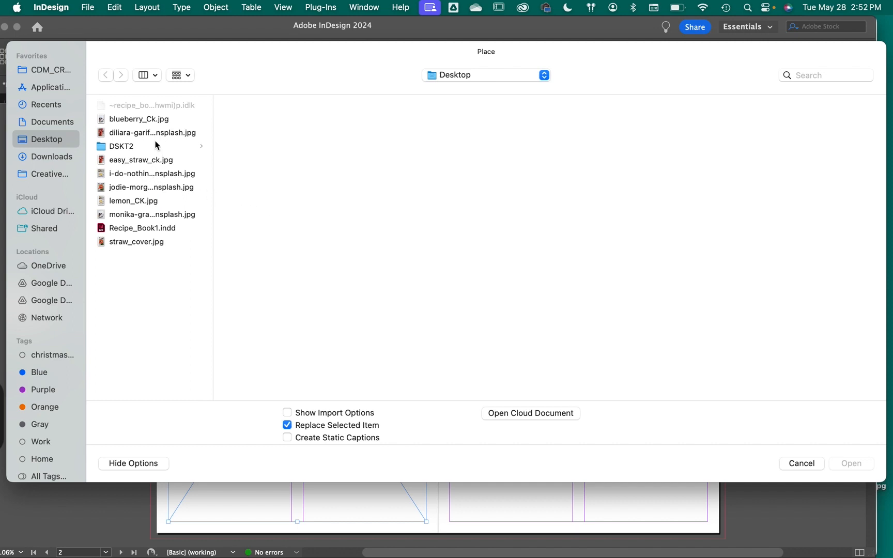
left_click(142, 162)
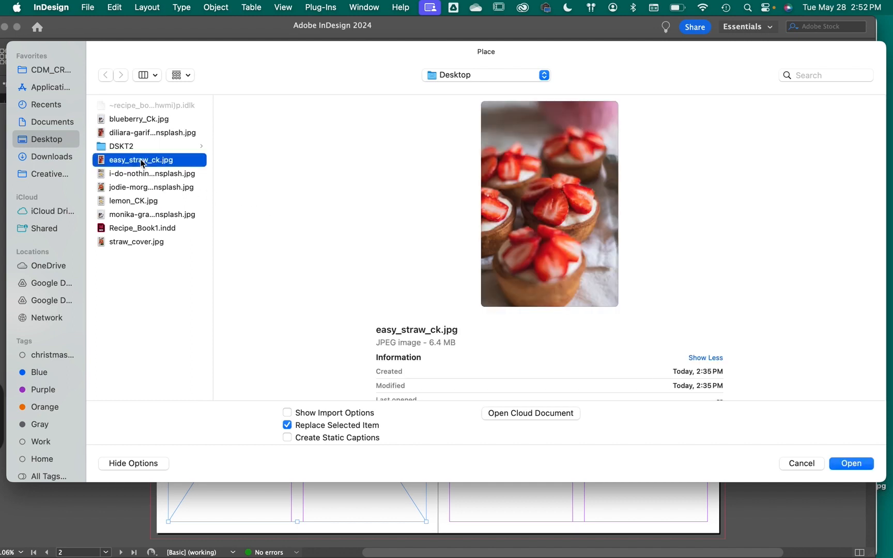
left_click(861, 467)
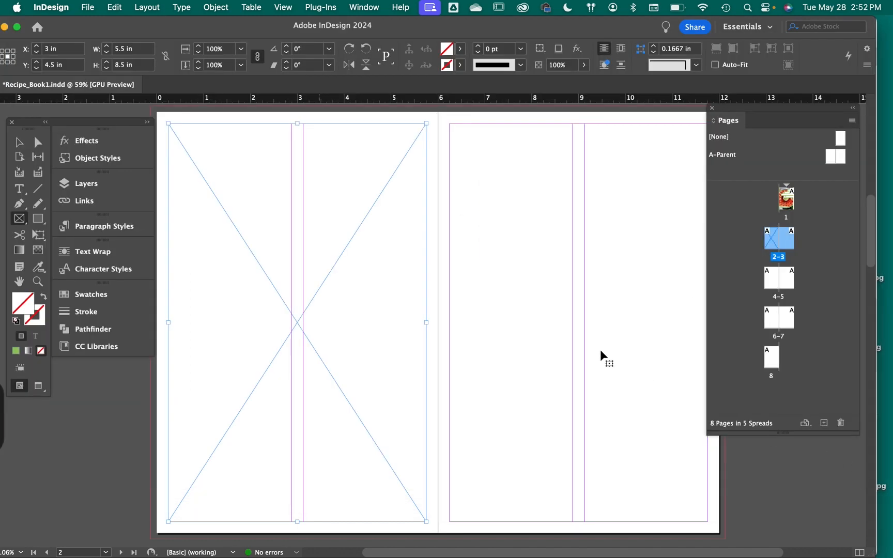
Scale the strawberry image content inside its frame to 50% and deselect it.
left_click(20, 142)
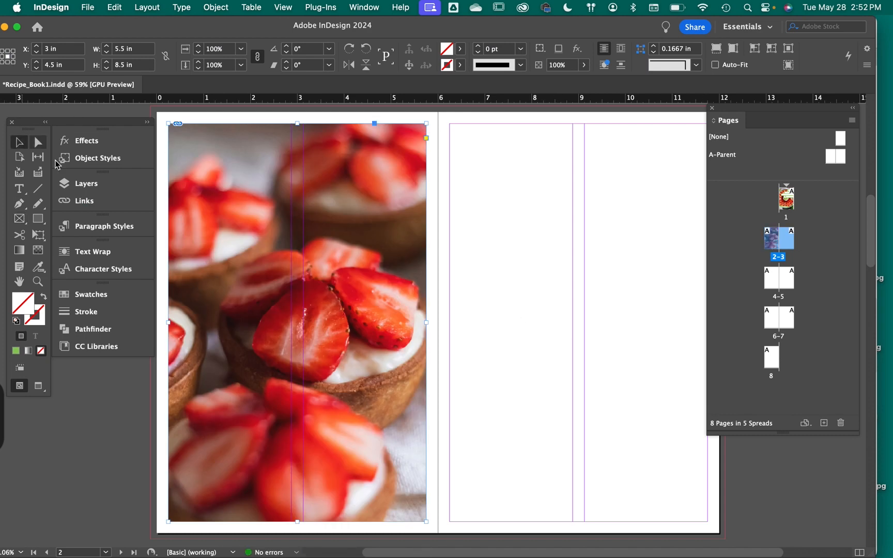
left_click(293, 312)
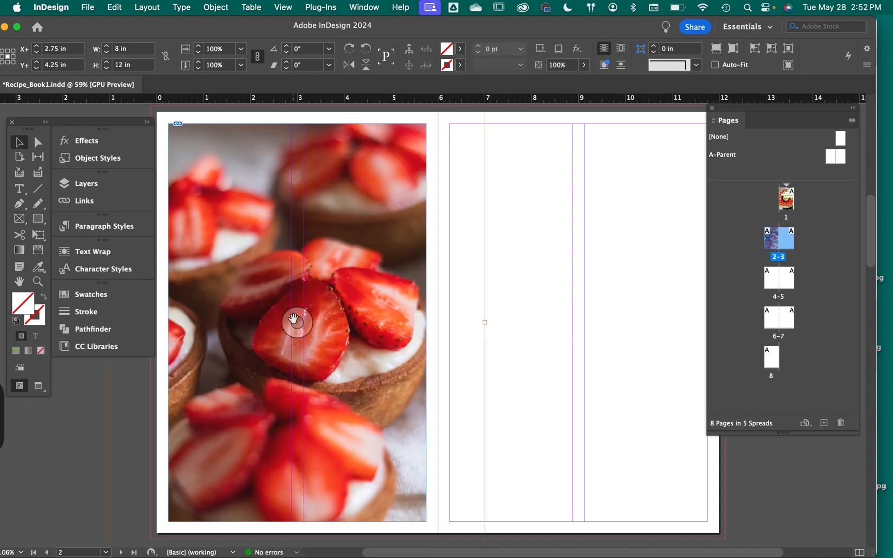
left_click(241, 49)
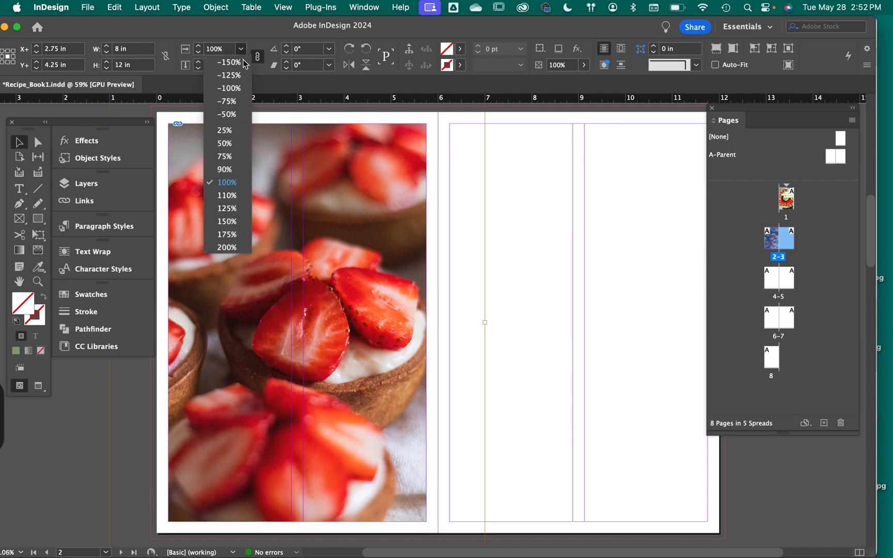
left_click(225, 143)
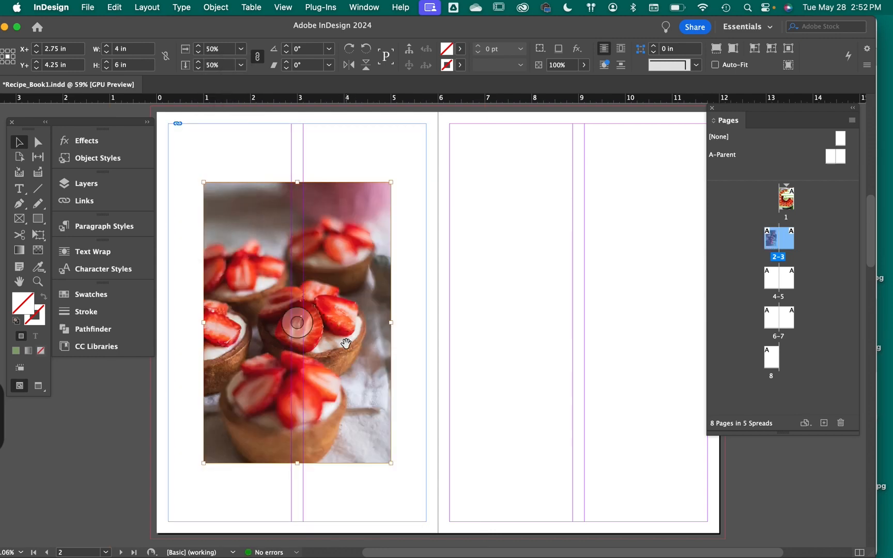
left_click(584, 331)
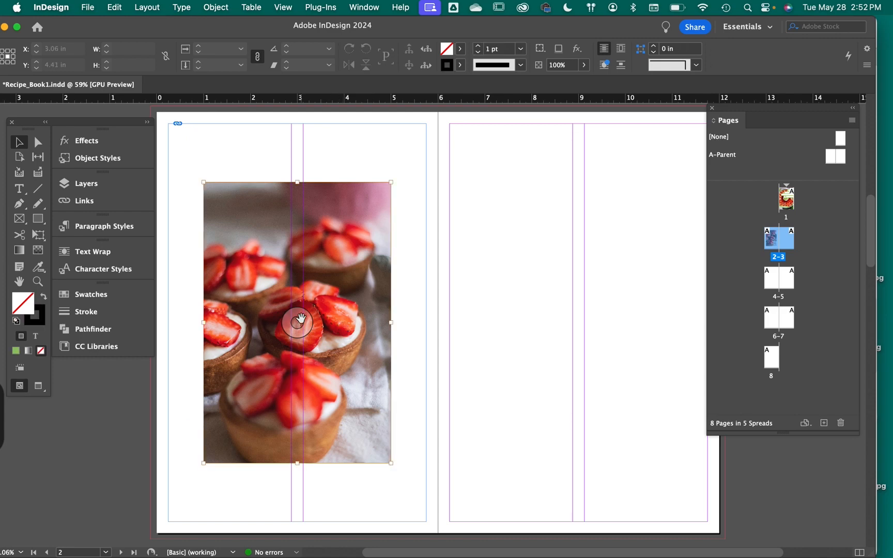
Move the strawberry image to the frame's top-left corner and scale it proportionally to about 70.8%, filling the frame.
left_click_drag(300, 318, 353, 308)
left_click_drag(319, 267, 309, 265)
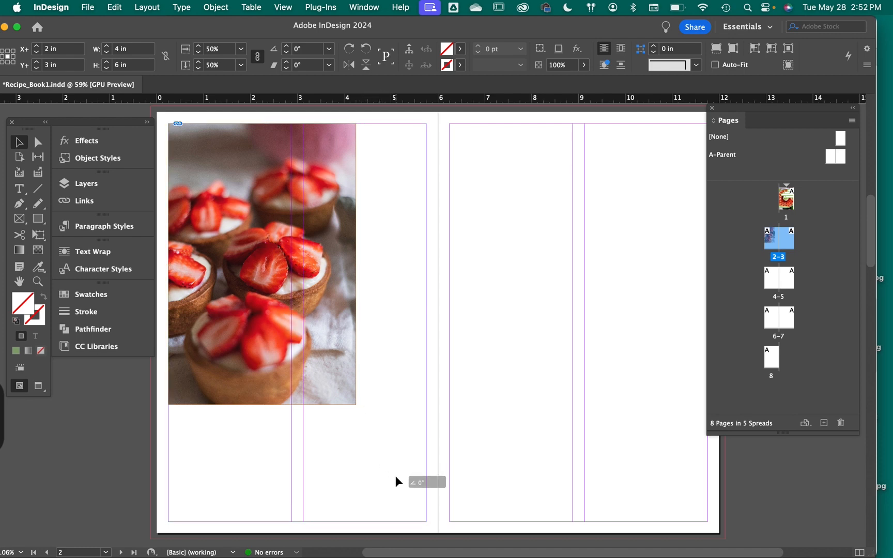
left_click_drag(356, 404, 429, 523)
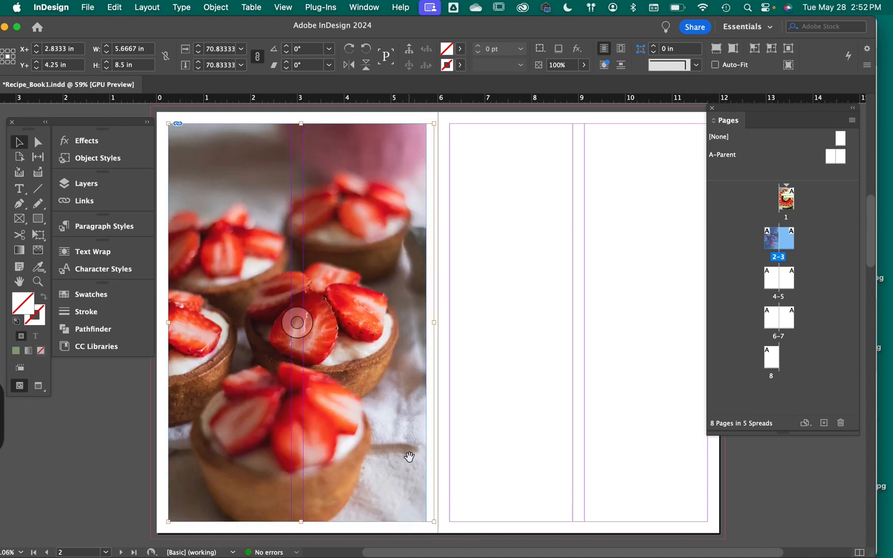
left_click(464, 351)
Round all four corners of the strawberry photo frame by about 0.31 in and deselect it.
left_click(426, 316)
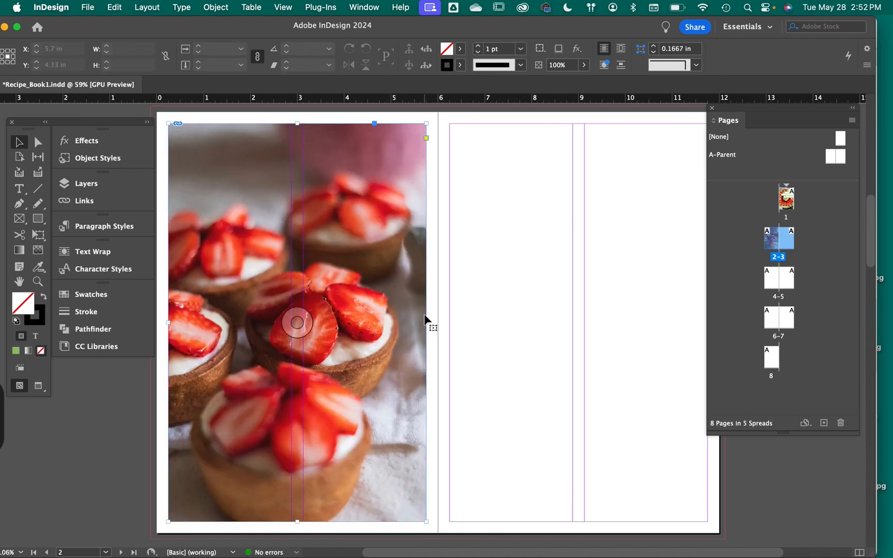
left_click(426, 138)
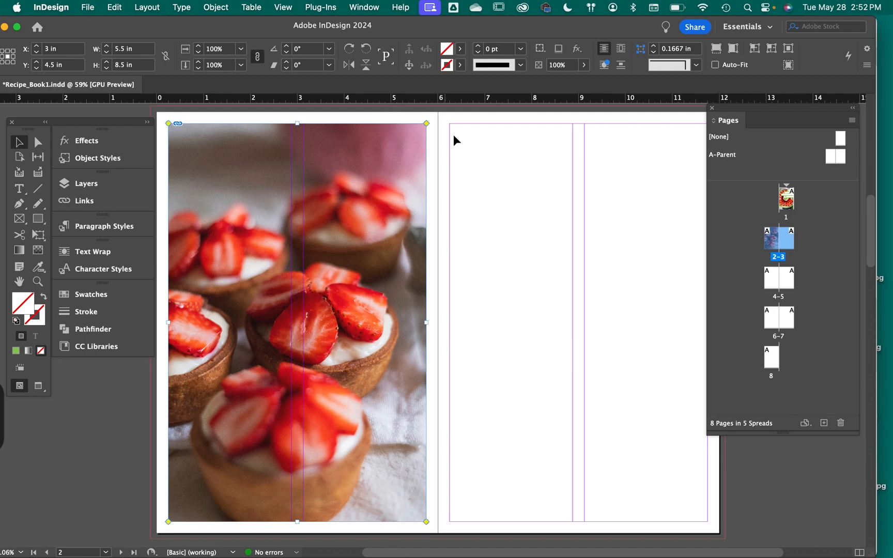
left_click(479, 191)
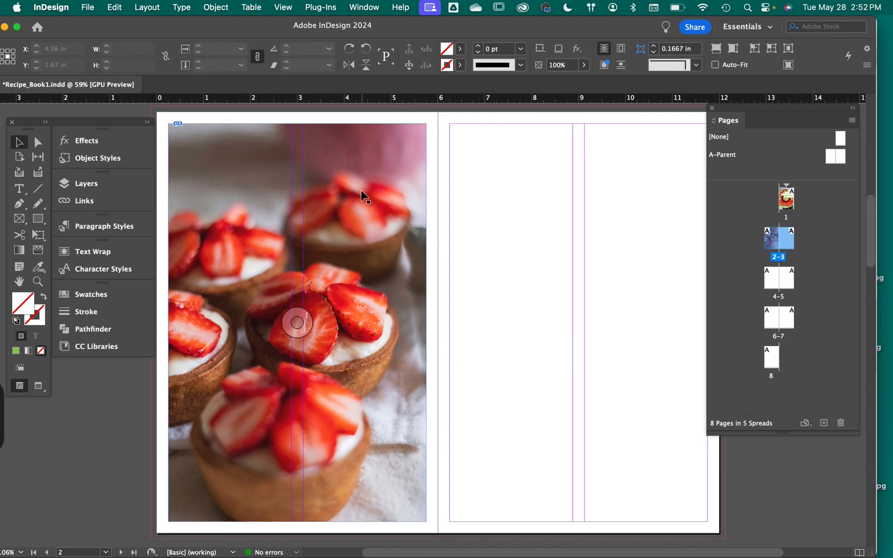
left_click(363, 193)
left_click(426, 138)
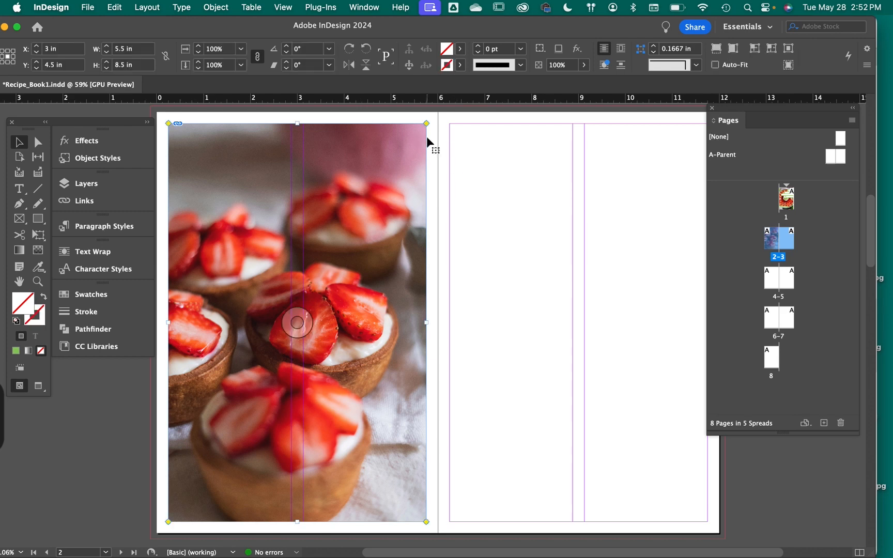
left_click_drag(428, 123, 411, 123)
left_click(554, 223)
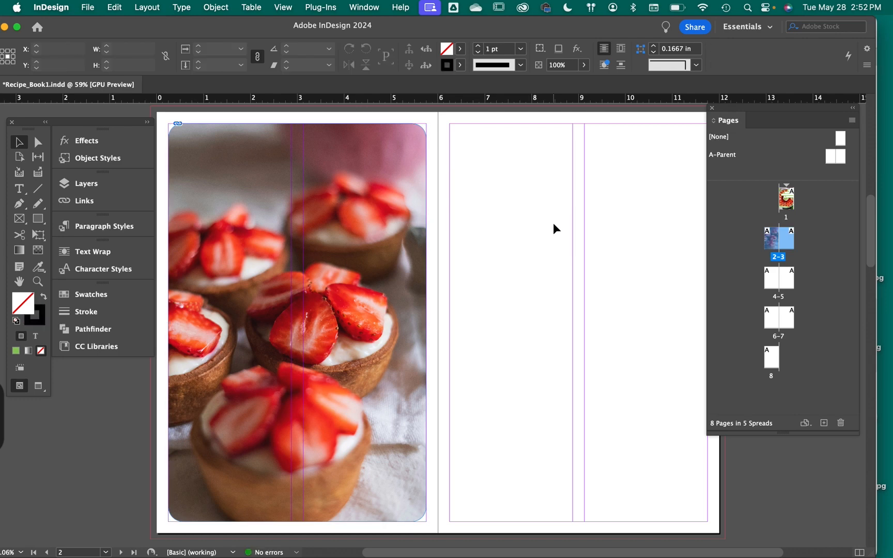
Toggle Preview mode to check the rounded photo on page 2 with and without guides.
key("w")
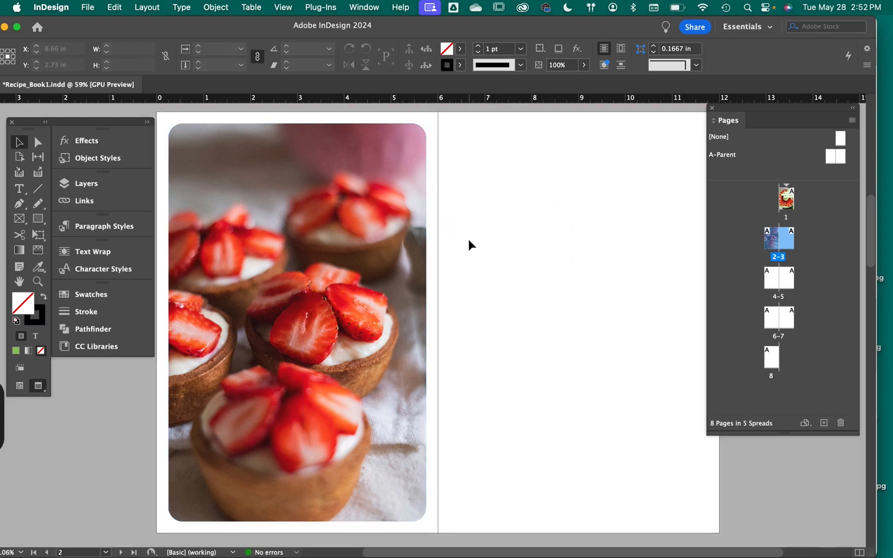
key("w")
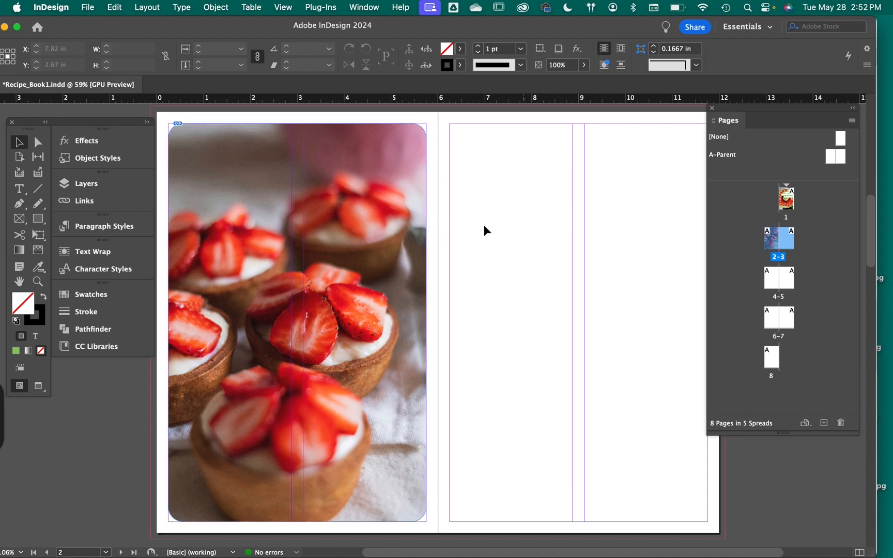
key("w")
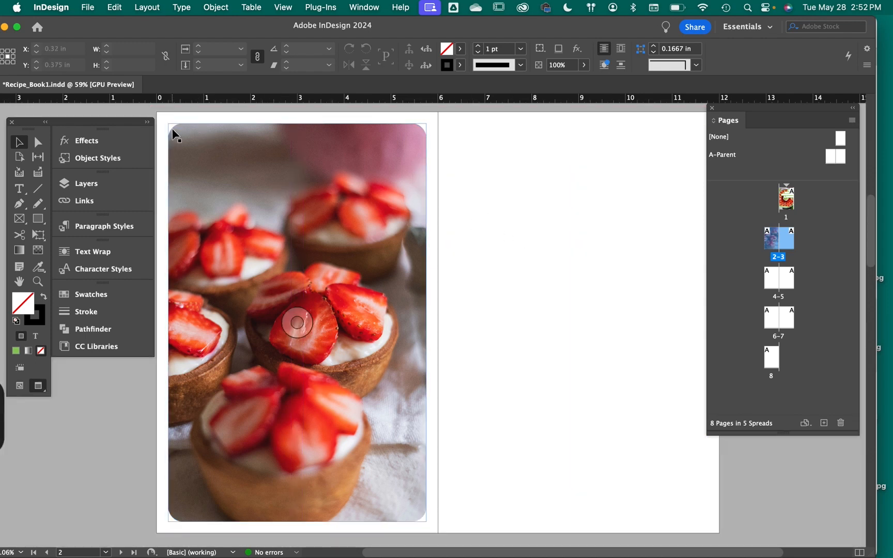
Make only the photo frame's top-right and bottom-left corners square again and deselect the frame.
left_click(405, 149)
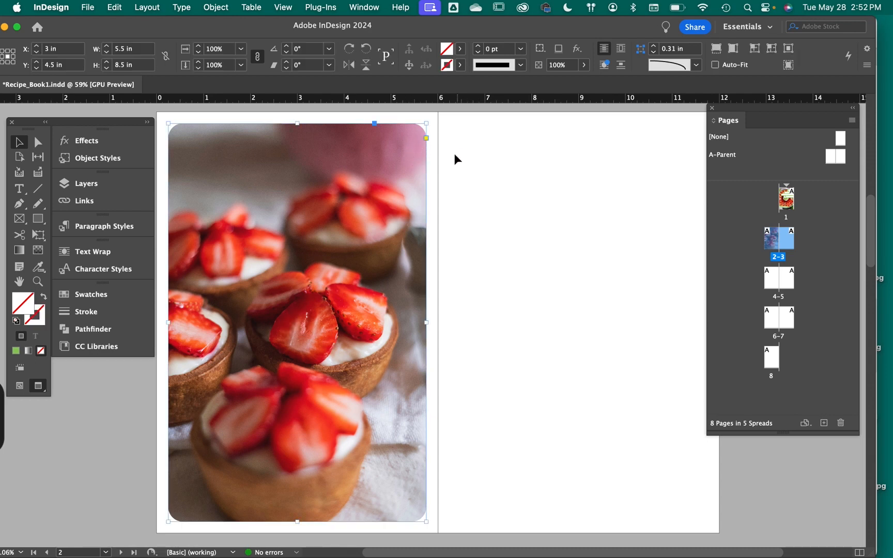
left_click_drag(413, 122, 441, 121)
left_click_drag(182, 520, 153, 520)
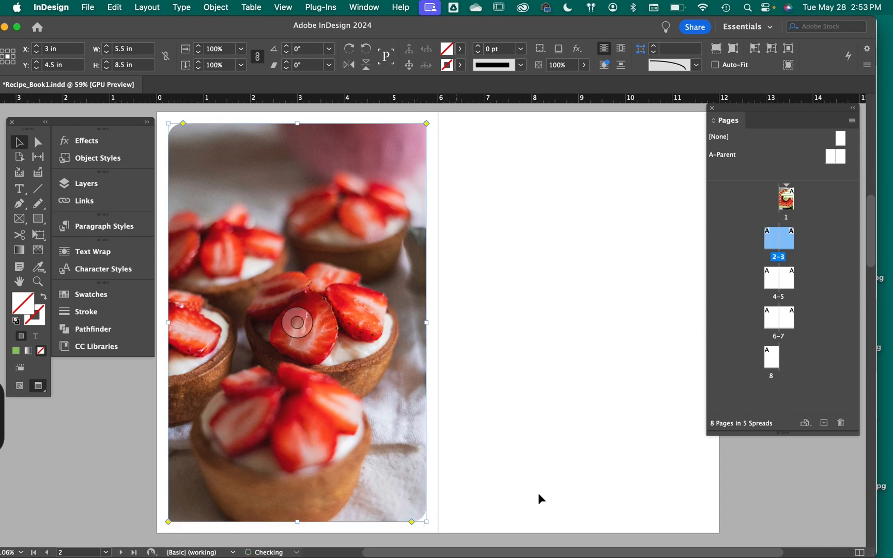
left_click(506, 471)
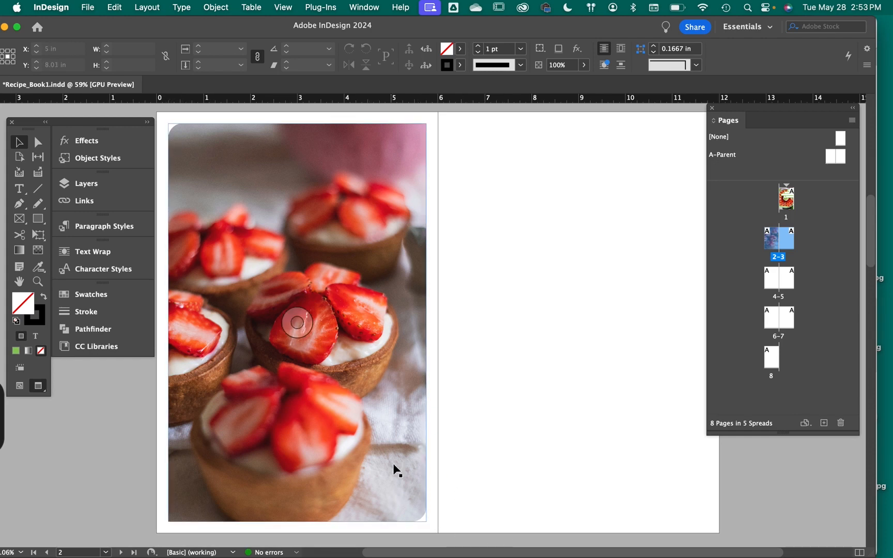
Review the page 2 photo and the cover's TOP 3 title frame, and return to pages 2–3.
scroll(617, 321, "right", 2)
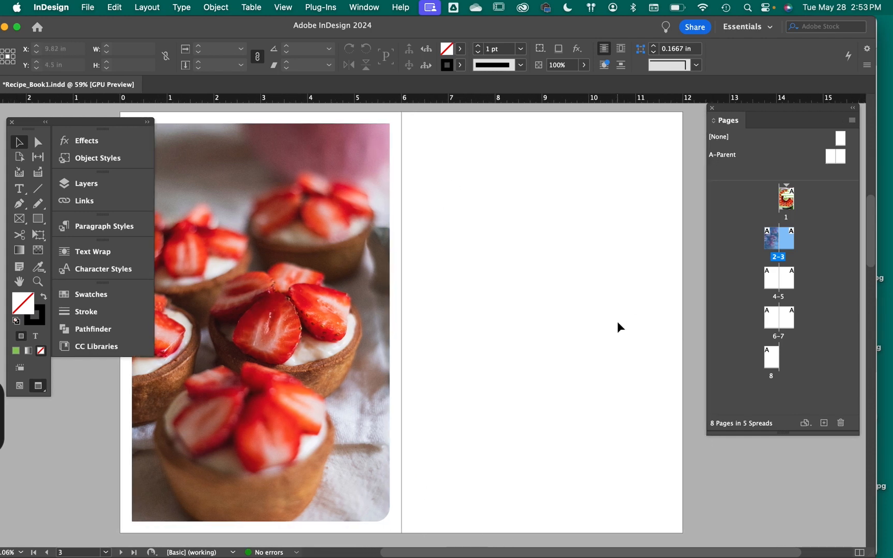
scroll(618, 327, "left", 2)
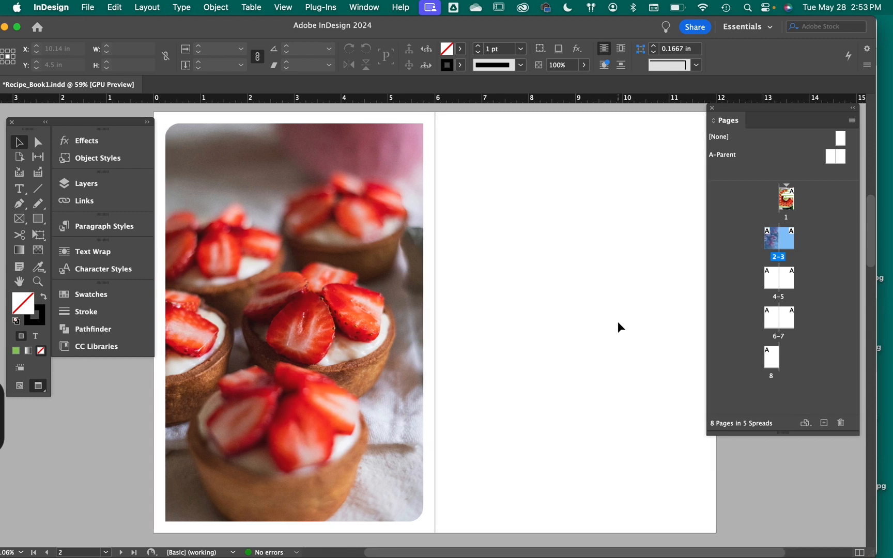
scroll(357, 209, "left", 2)
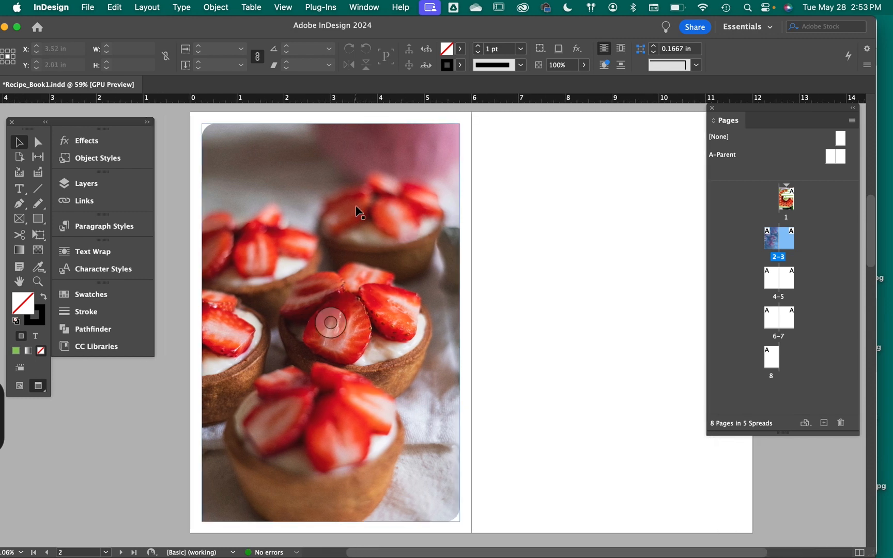
scroll(357, 209, "up", 10)
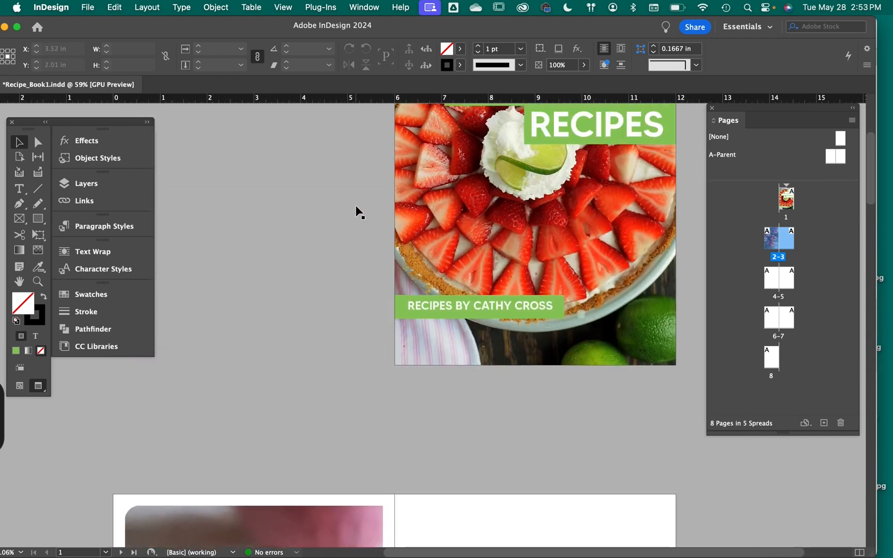
scroll(602, 155, "up", 6)
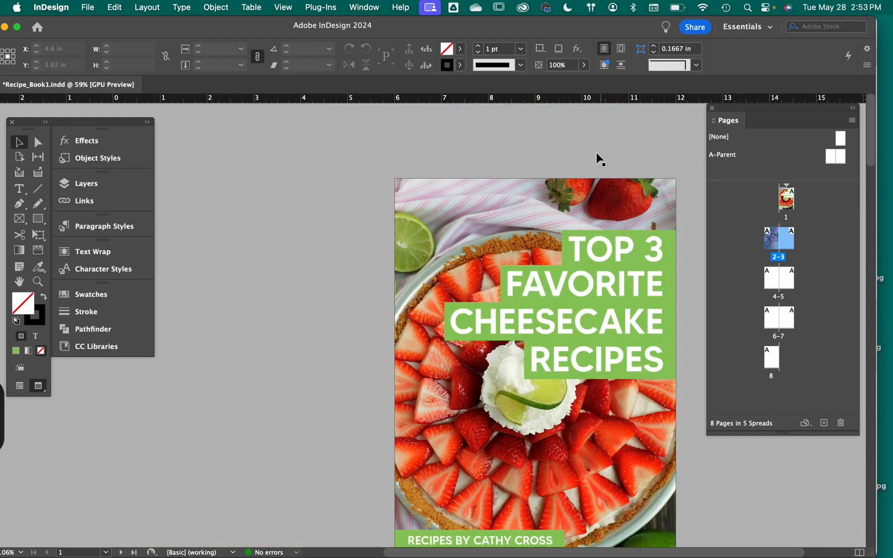
left_click(592, 252)
scroll(588, 247, "down", 14)
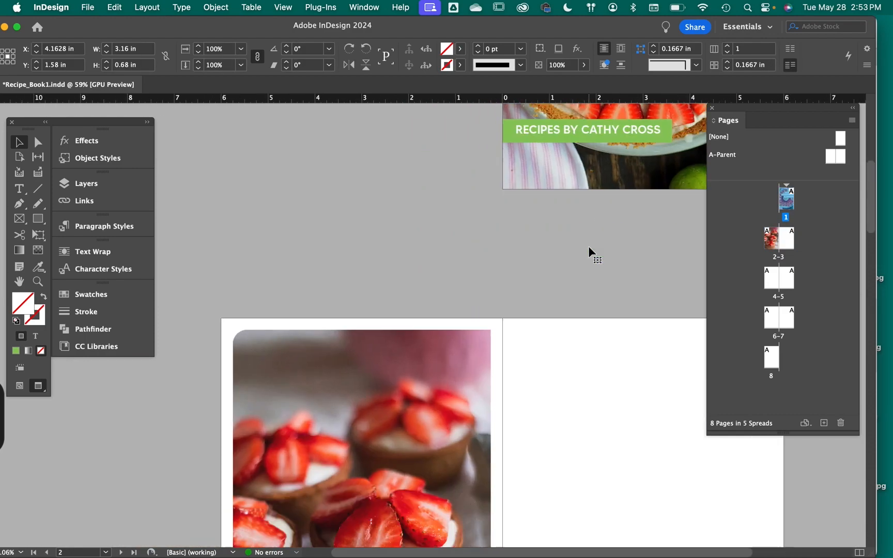
Paste the copied TOP 3 title frame onto page 2, move it to the photo's upper-left area and left-align its text.
key("super+v")
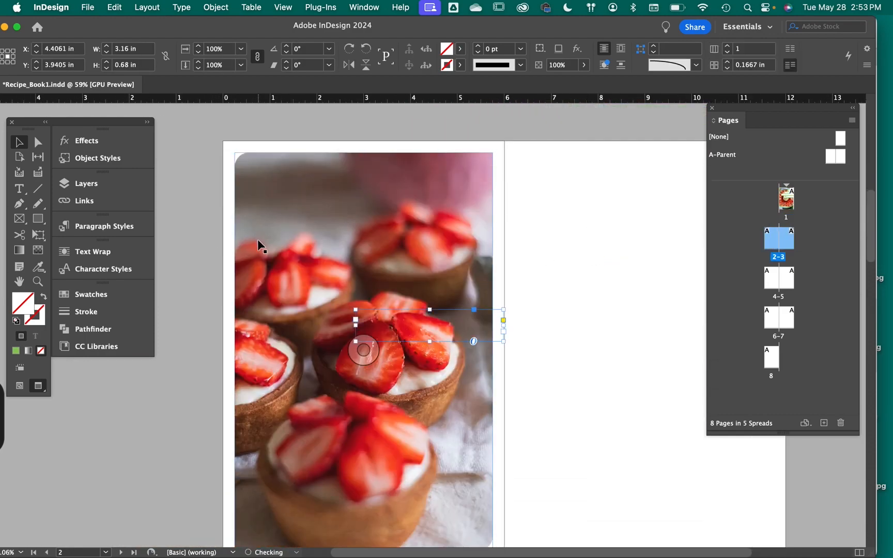
left_click_drag(451, 327, 329, 181)
double_click(329, 178)
key("super+a")
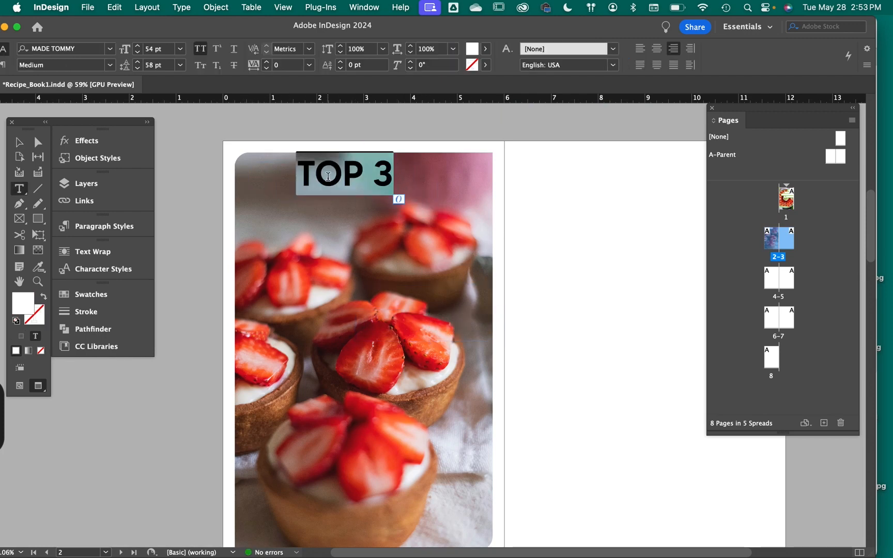
left_click(639, 50)
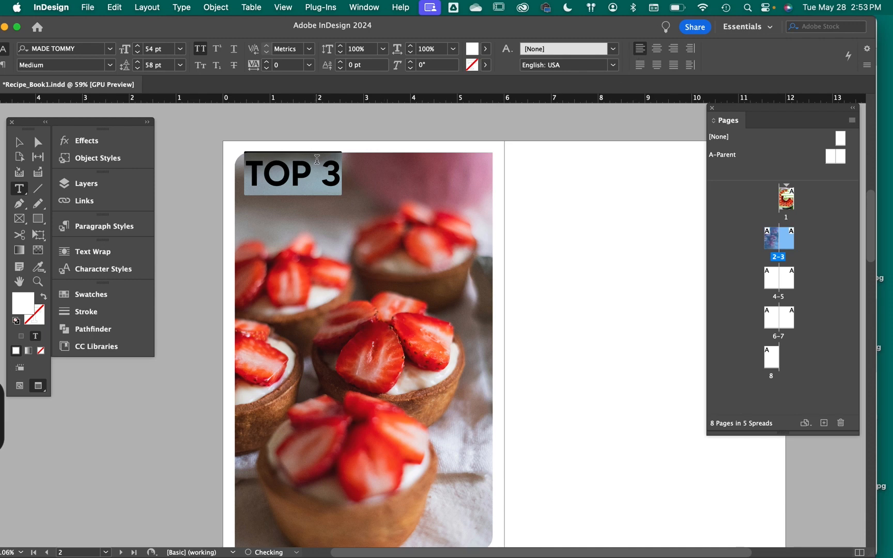
Replace the pasted title with STRAWBERRY CHEESECAKE on two lines, enlarging its frame to about 5.29 × 1.36 in.
triple_click(304, 176)
type("STRAW-")
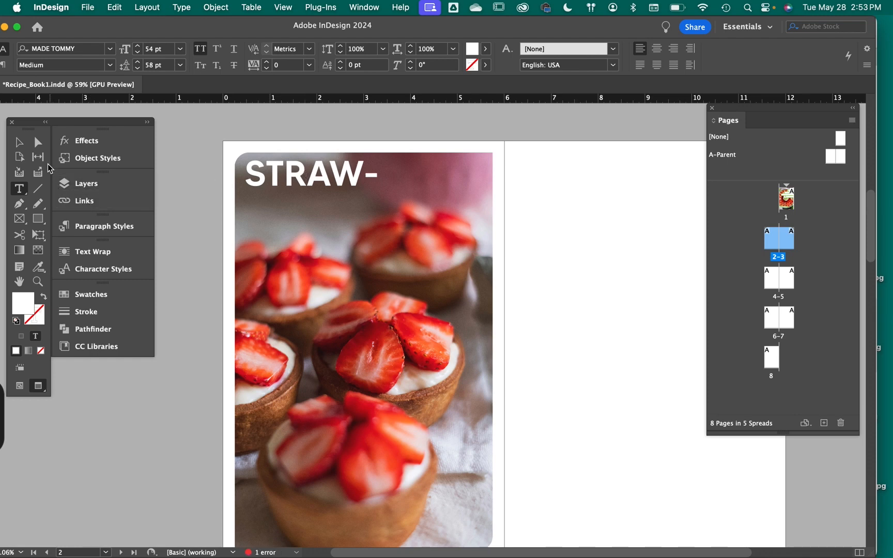
left_click(20, 143)
left_click_drag(393, 176, 493, 173)
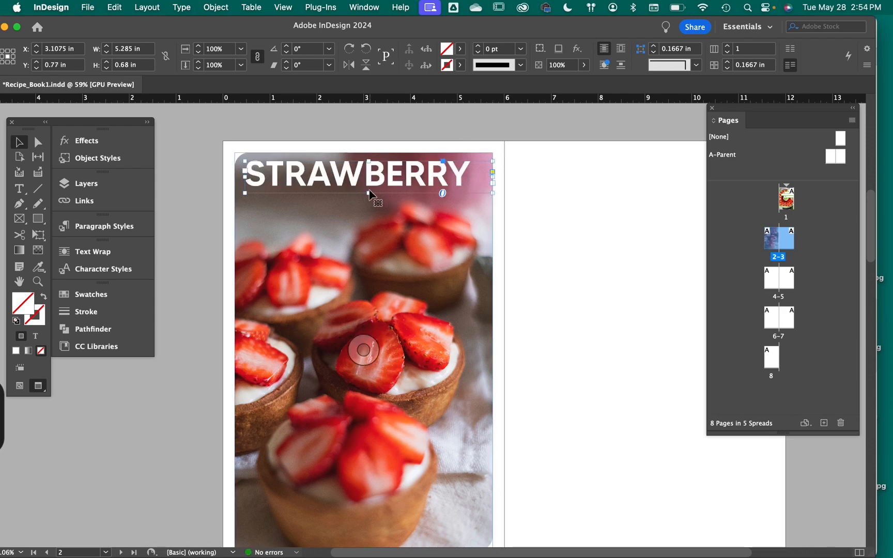
left_click_drag(369, 193, 369, 225)
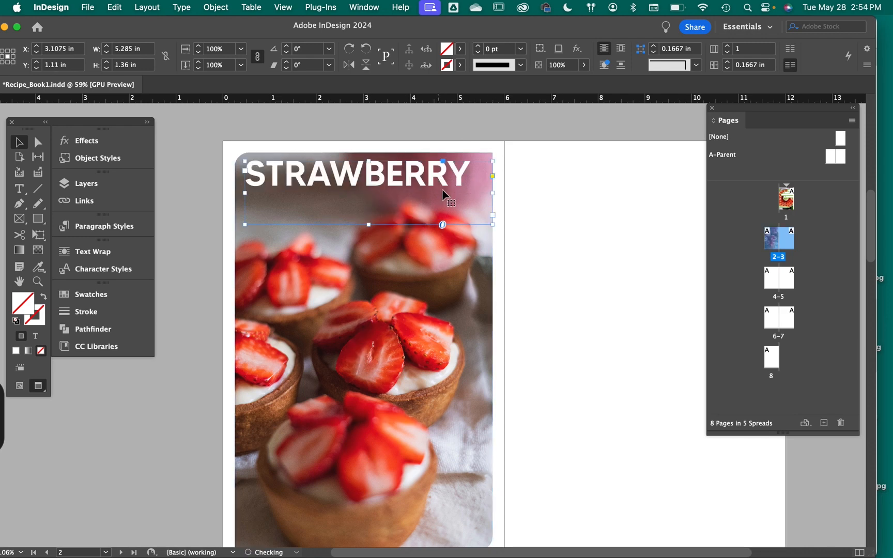
double_click(464, 177)
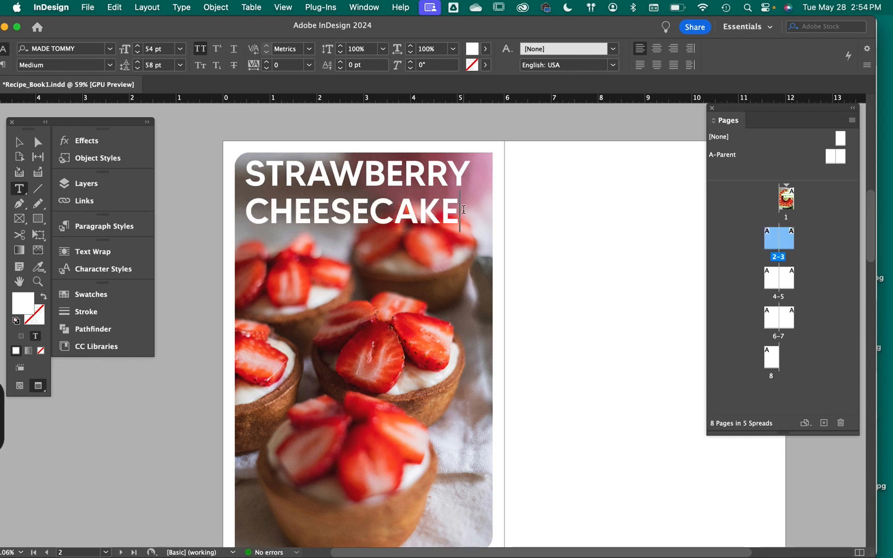
Tighten the leading of both lines of the STRAWBERRY CHEESECAKE title to 46 pt.
left_click_drag(463, 210, 204, 174)
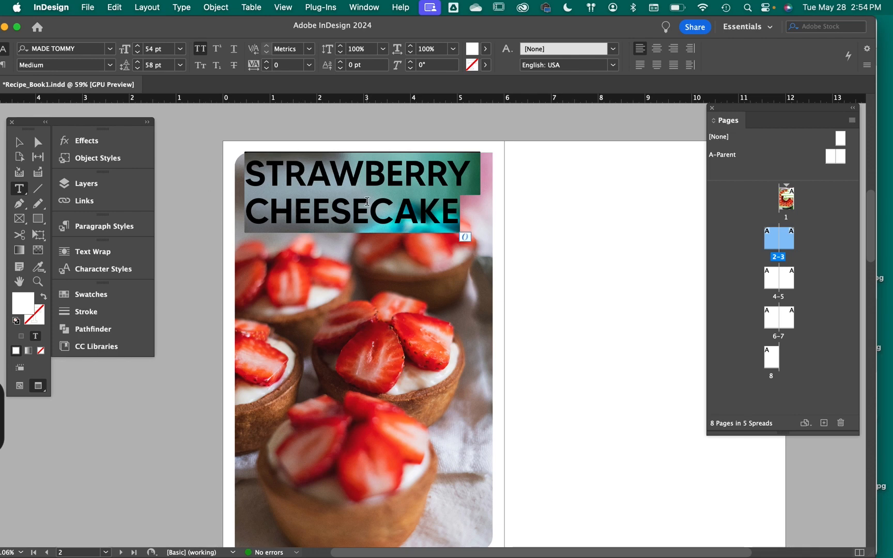
key("alt+Up")
key("alt+Up")
key("alt+Up")
key("alt+Up")
key("alt+Up")
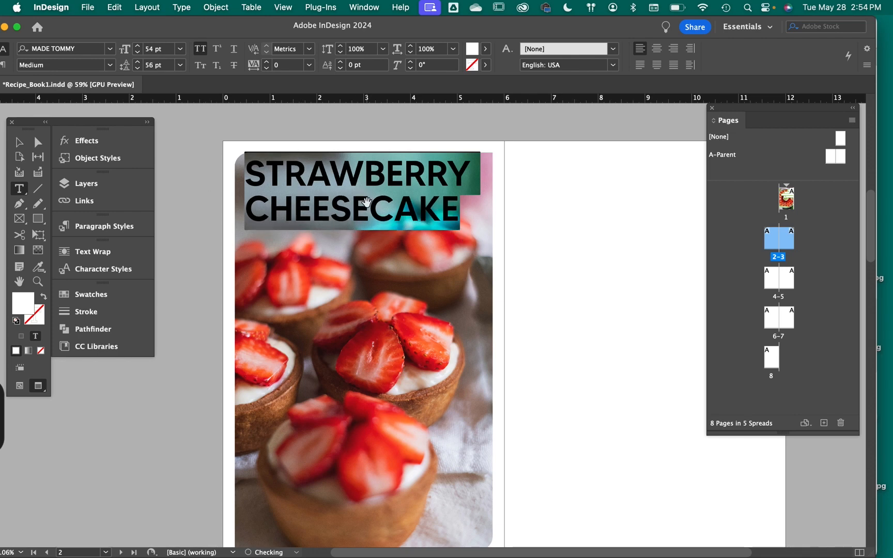
key("alt+Up")
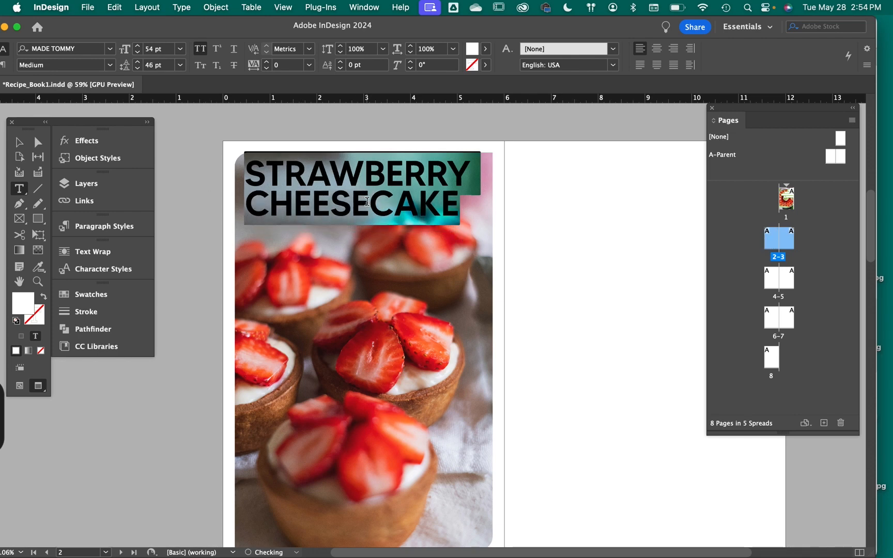
Move the title frame slightly up on the photo, to about Y 1.07 in, and deselect it.
left_click(19, 142)
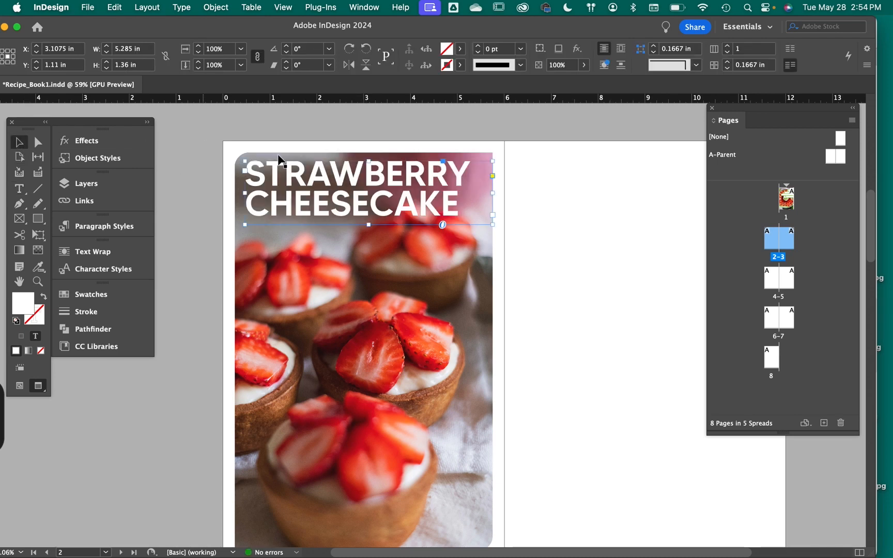
left_click(309, 192)
left_click_drag(309, 191, 313, 185)
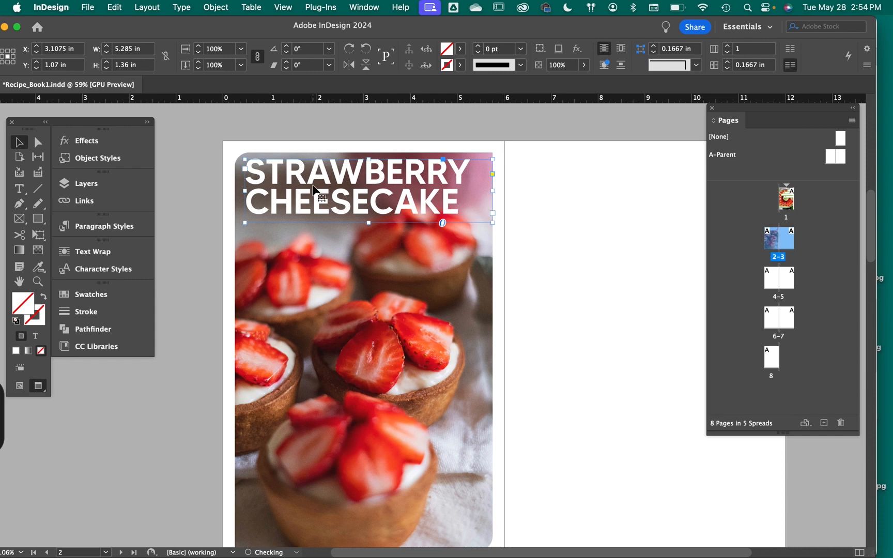
left_click(187, 249)
Review the page 2 layout and turn off Preview mode to show the margin and column guides on page 3.
scroll(161, 308, "down", 2)
scroll(161, 308, "right", 2)
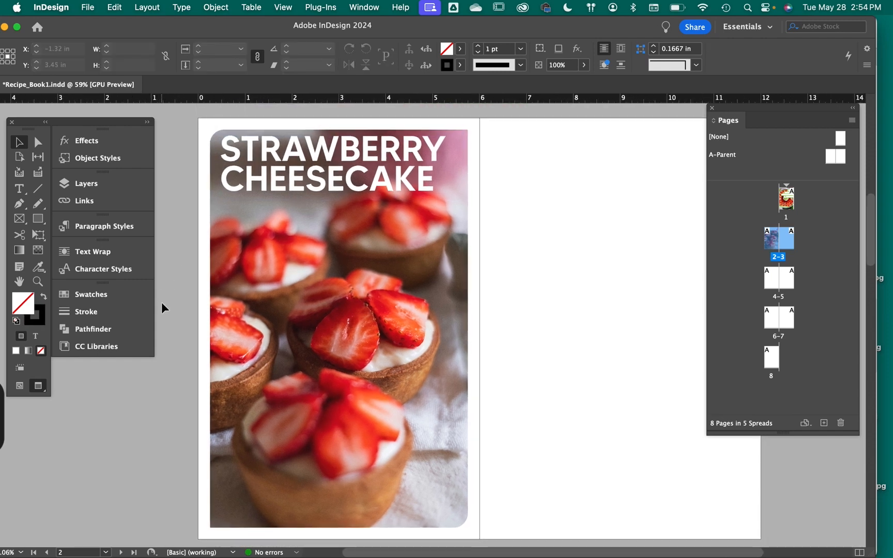
scroll(162, 304, "right", 1)
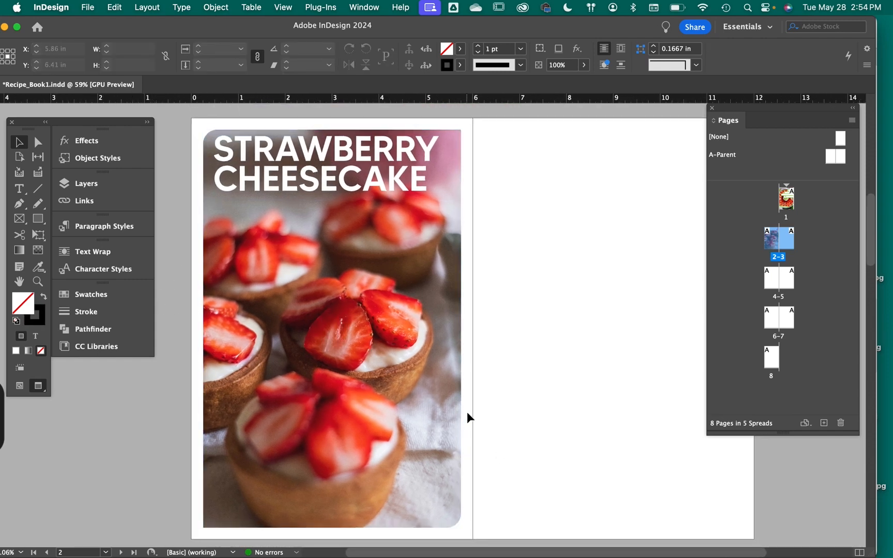
scroll(467, 411, "right", 5)
scroll(467, 411, "down", 2)
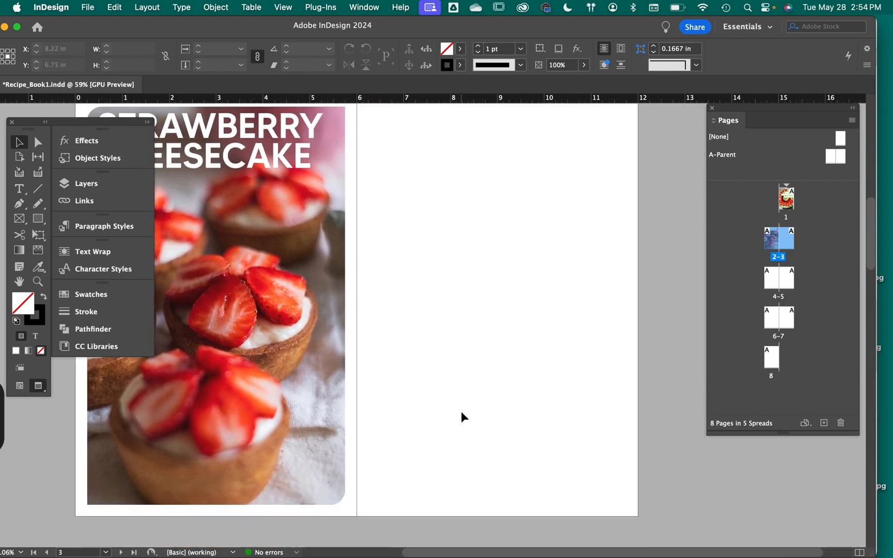
scroll(510, 402, "up", 1)
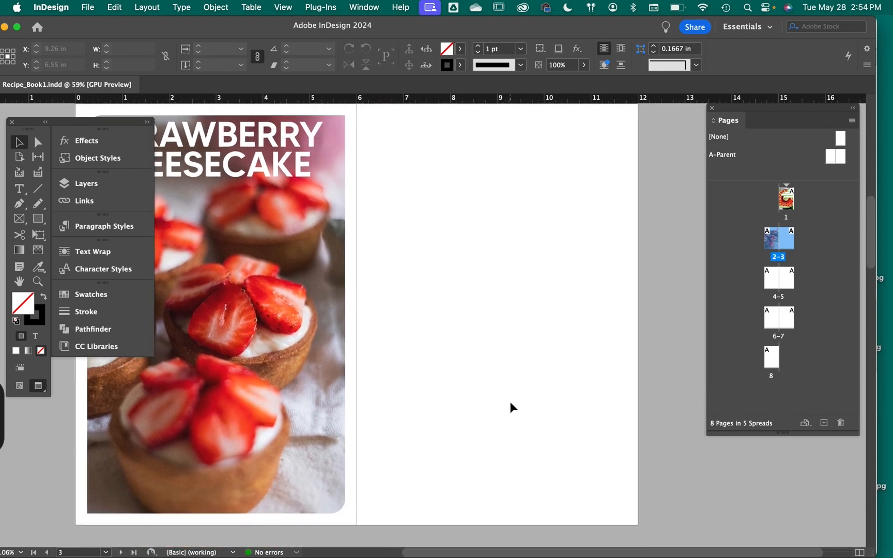
key("w")
scroll(510, 408, "right", 2)
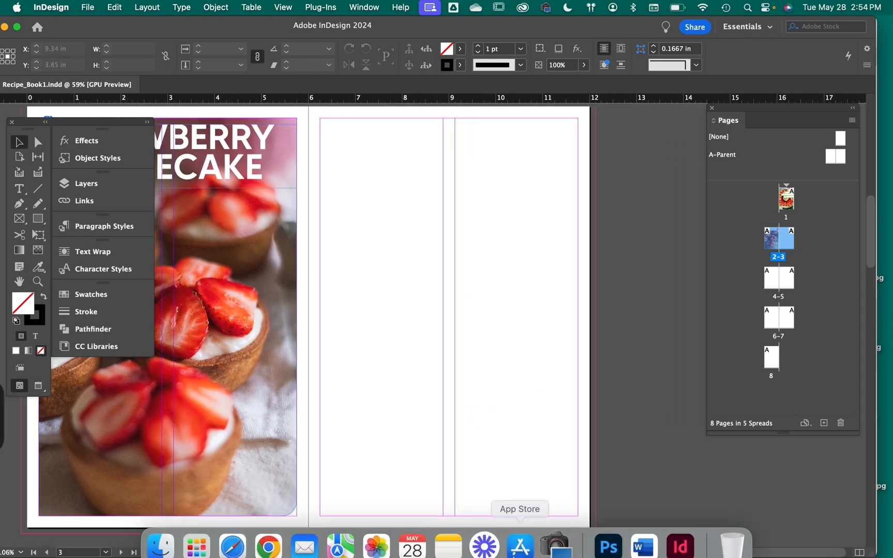
Switch to Word, copy the strawberry recipe's text from "Ingredients:" through the last topping item, and return to InDesign.
left_click(644, 533)
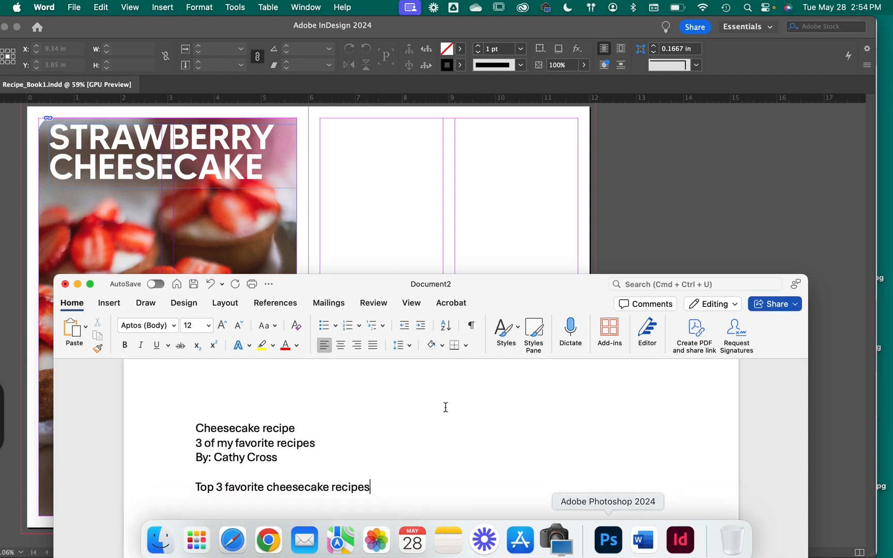
left_click_drag(490, 283, 597, 137)
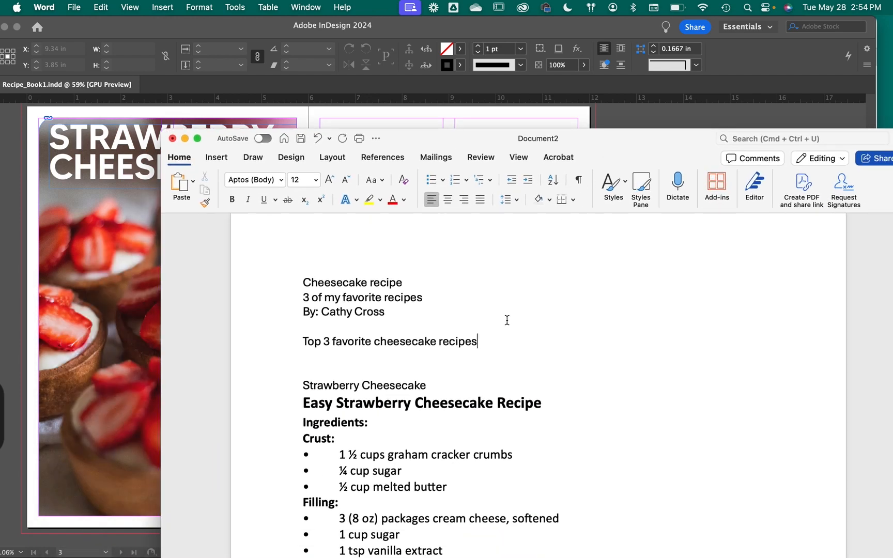
scroll(507, 321, "down", 5)
scroll(304, 294, "down", 2)
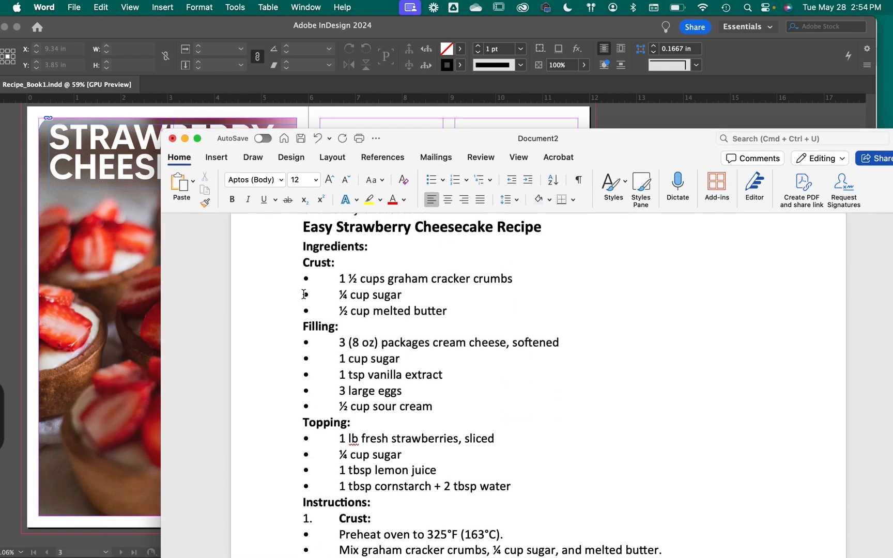
scroll(304, 294, "down", 20)
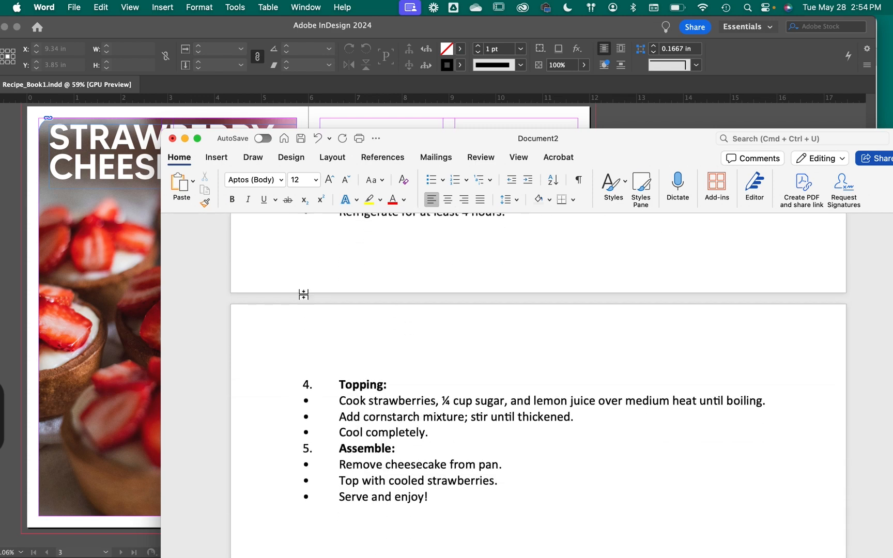
scroll(304, 294, "down", 8)
scroll(304, 294, "up", 6)
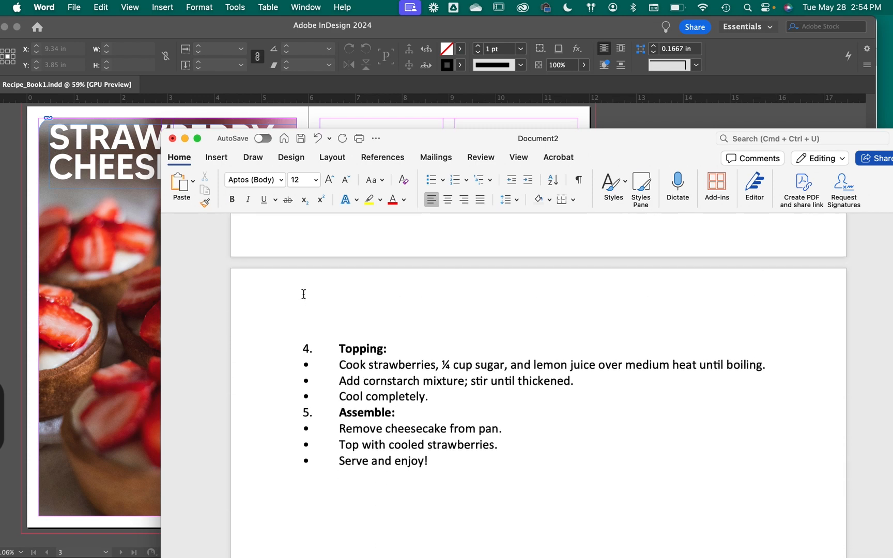
scroll(304, 295, "up", 20)
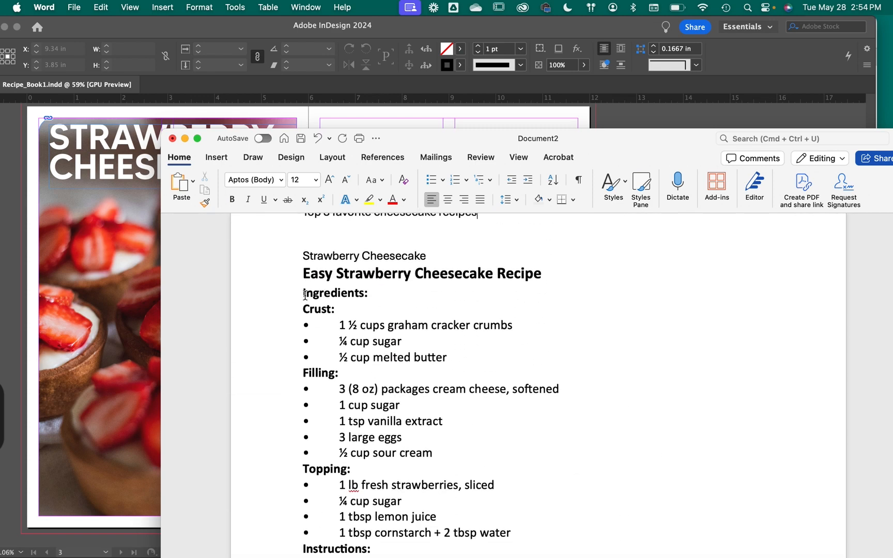
left_click_drag(298, 293, 576, 542)
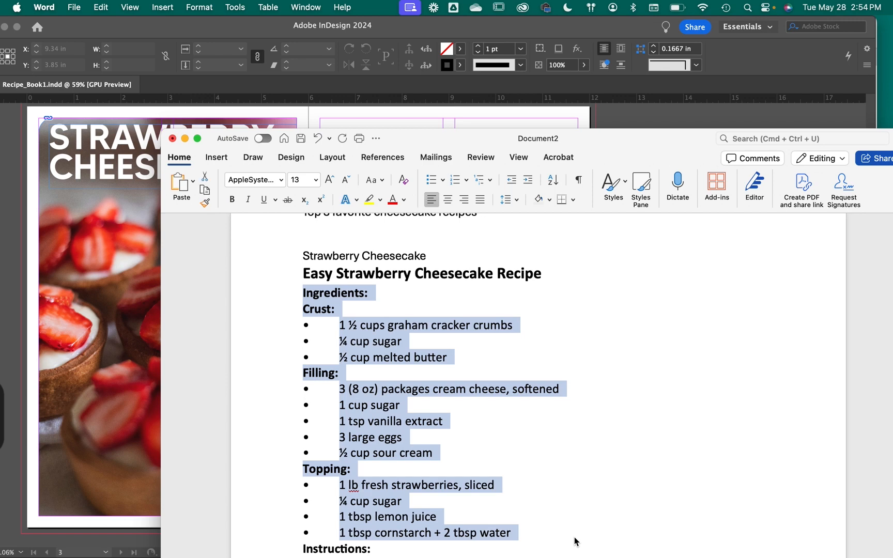
left_click(631, 110)
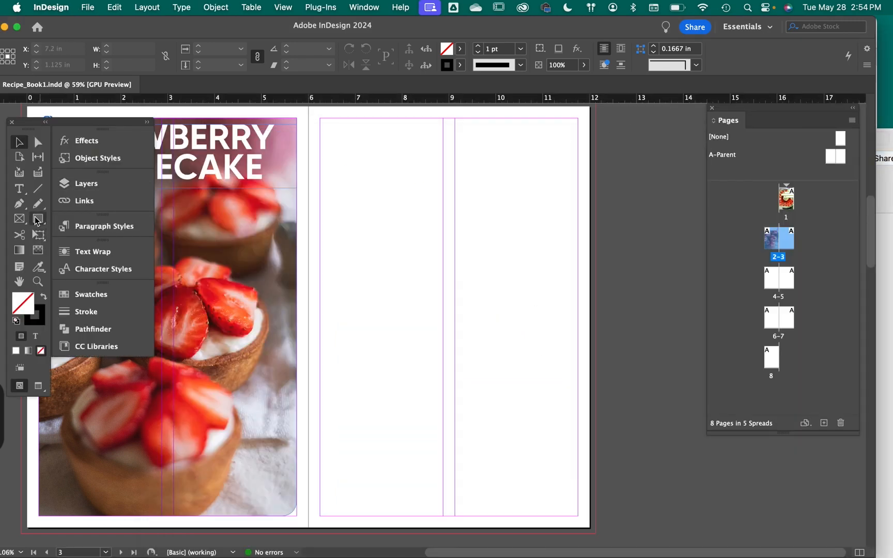
Draw a text frame across the upper part of page 3's first column and paste the ingredients into it.
left_click(20, 190)
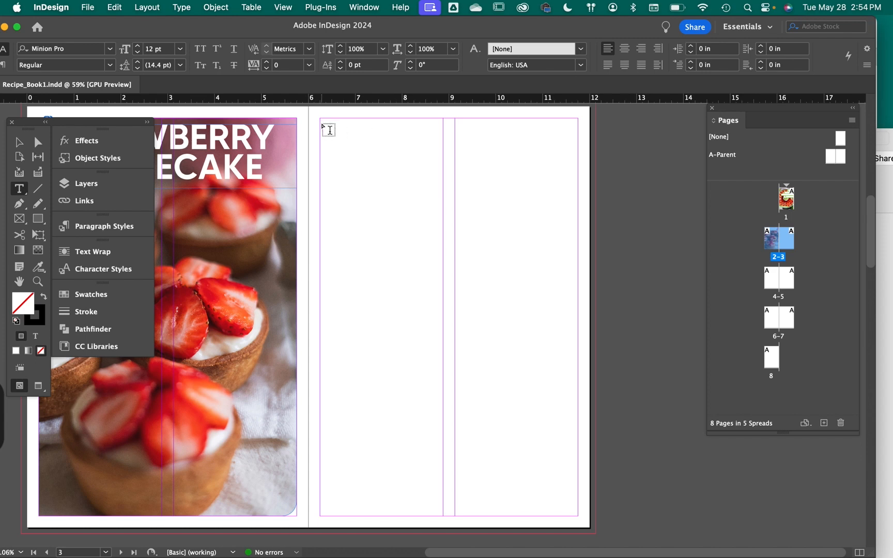
left_click_drag(320, 124, 443, 229)
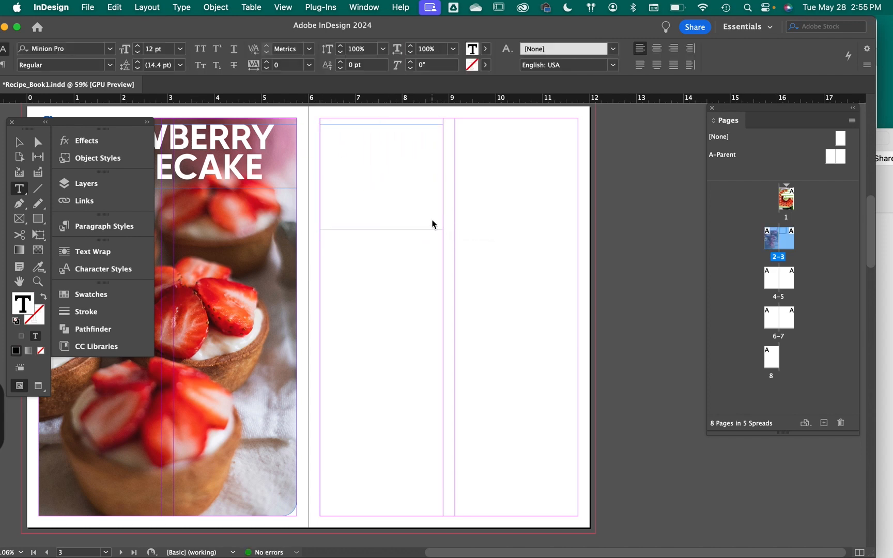
key("super+v")
Set the font of the whole ingredients text to MADE TOMMY.
key("super+a")
scroll(414, 227, "left", 1)
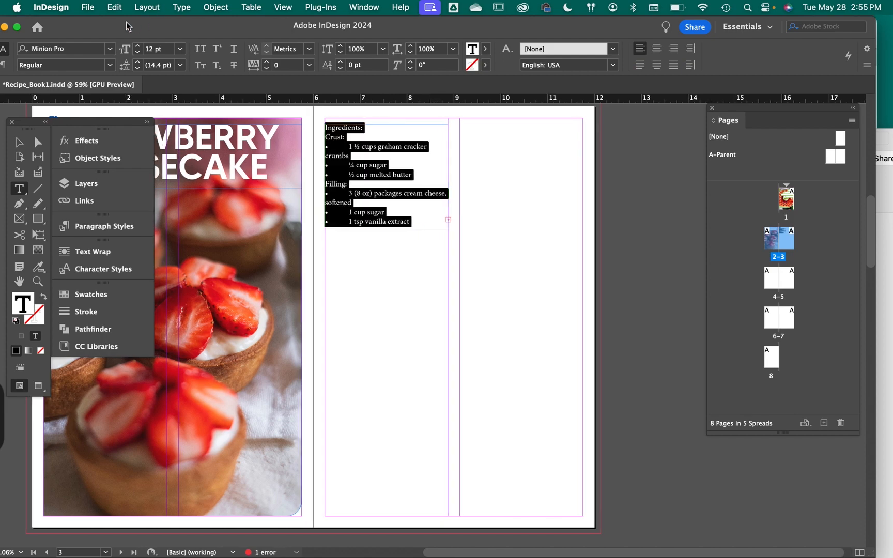
left_click(110, 48)
left_click(32, 125)
Enlarge the ingredients frame to span both columns of page 3, just tall enough for the whole list.
left_click(19, 142)
left_click_drag(386, 229, 386, 351)
left_click_drag(448, 238, 583, 239)
left_click_drag(454, 351, 454, 287)
Change the font of the whole ingredients text to Avenir Book.
double_click(265, 225)
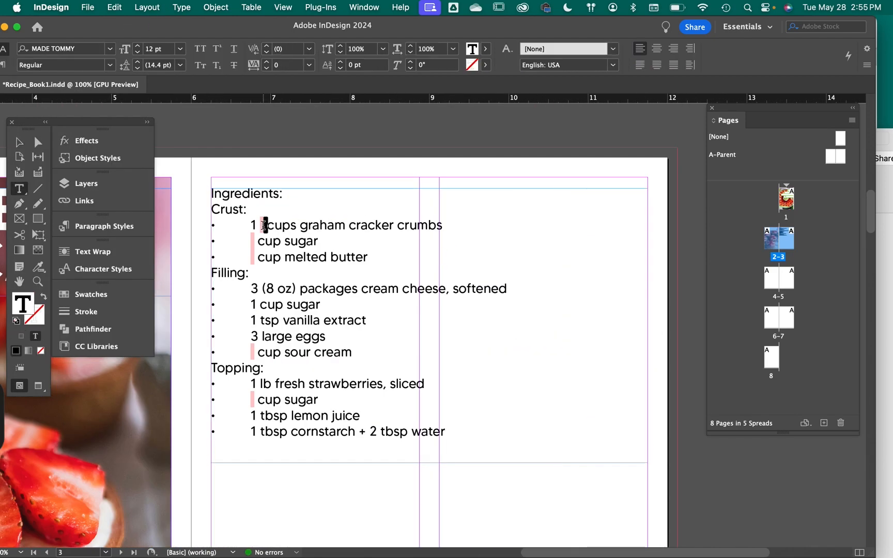
key("super+a")
left_click(110, 48)
left_click(56, 199)
Delete the bullets and tabs in front of the crust ingredients.
left_click(219, 229)
key("BackSpace")
key("BackSpace")
left_click_drag(251, 261, 211, 261)
key("BackSpace")
Use Find/Change to replace the bullet-and-tab prefixes throughout the ingredients list with narrower spacing.
mouse_move(251, 293)
left_mouse_down()
mouse_move(204, 302)
mouse_move(252, 311)
left_mouse_up()
key("super+c")
key("super+f")
key("super+v")
left_click(548, 294)
left_click(503, 310)
left_click(548, 255)
left_click(304, 131)
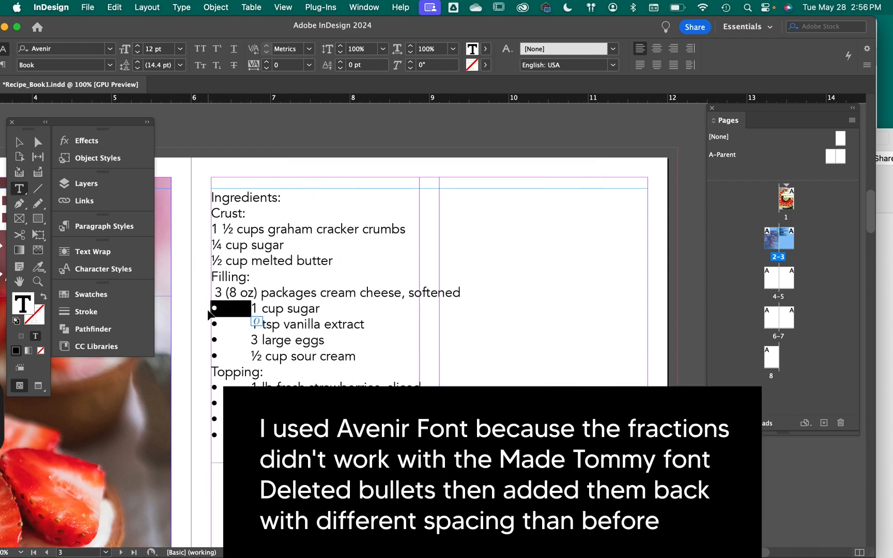
key("super+a")
key("super+f")
left_click(548, 294)
left_click(503, 310)
Insert a blank line before the Filling: and Topping: sections of the ingredients.
left_click(211, 262)
key("Return")
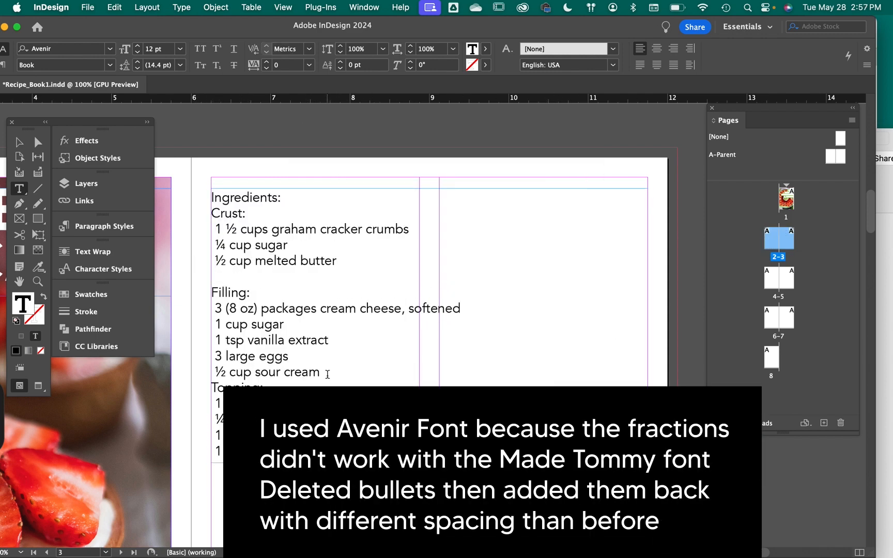
left_click(327, 372)
Set the ingredients text to 10 pt and narrow its frame to about 2.66 in, fitting the first column.
key("super+a")
left_click(137, 52)
left_click(19, 142)
left_click_drag(647, 326, 422, 327)
Make the Ingredients: heading all caps in Avenir Black and add a blank line below it.
triple_click(240, 196)
left_click(200, 49)
left_click(114, 65)
left_click(77, 217)
left_click(367, 198)
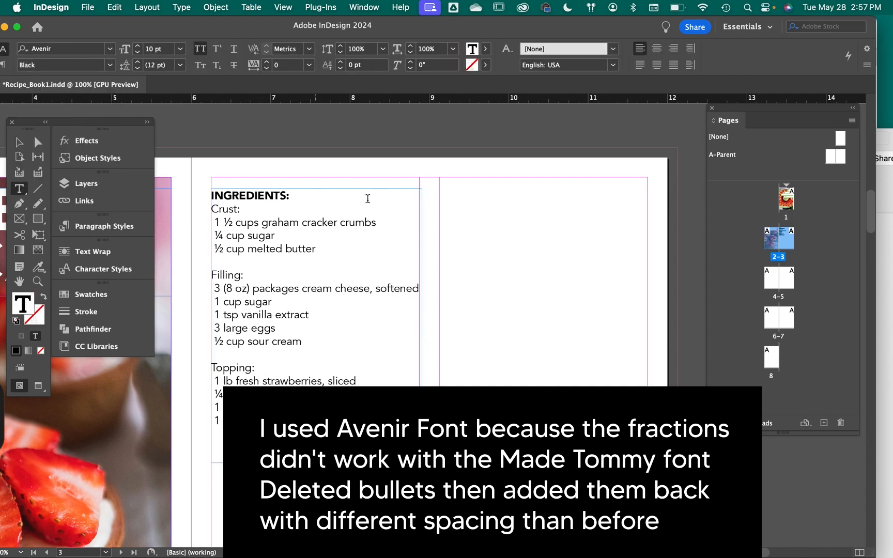
key("Return")
Copy the recipe's instructions from Word and paste them into a new text frame below the ingredients on page 3.
left_click(19, 142)
key("super+Tab")
key("super+c")
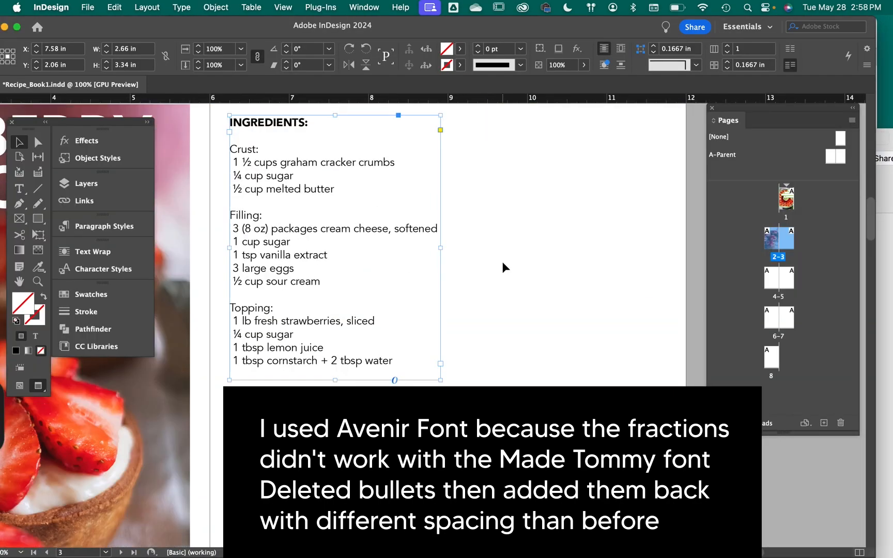
left_click(19, 188)
mouse_move(238, 186)
left_mouse_down()
mouse_move(295, 255)
mouse_move(446, 491)
left_mouse_up()
key("super+v")
Set the whole instructions text to Avenir Book at 10 pt.
key("super+a")
left_click(97, 50)
type("Avenir")
left_click(163, 145)
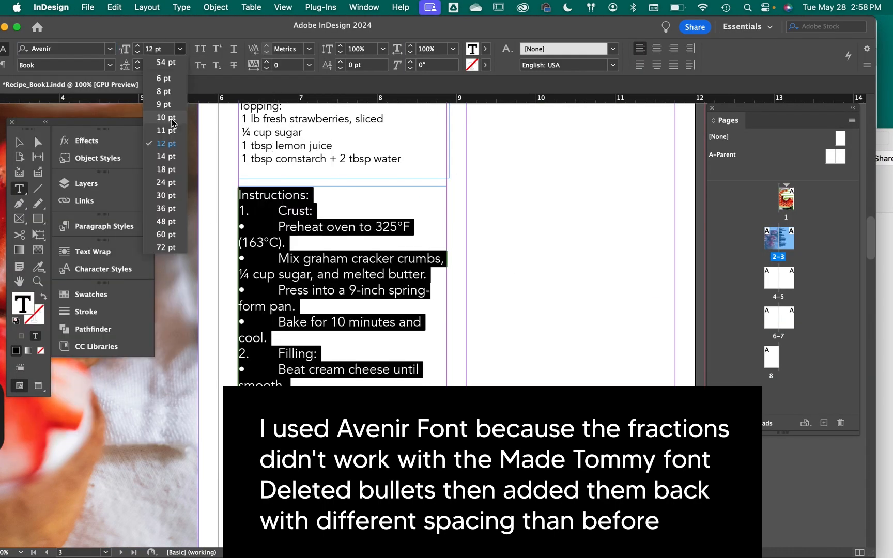
Run Find/Change on the instructions text to replace its bullet-and-tab prefixes.
key("super+f")
left_click(543, 293)
left_click(396, 274)
key("Return")
Add a blank line below the Instructions: heading and match it to the bold all-caps INGREDIENTS: heading.
left_click(297, 196)
key("Return")
triple_click(263, 195)
scroll(311, 259, "up", 6)
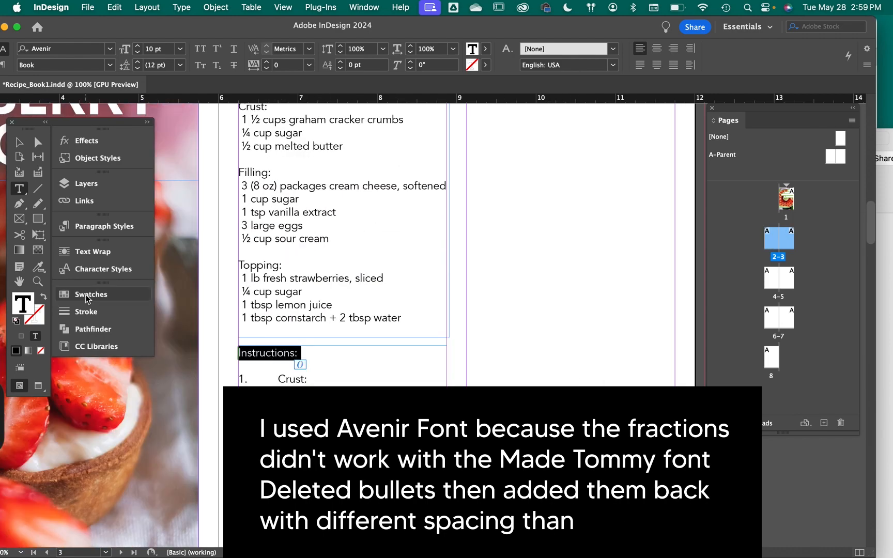
left_click(277, 148)
Remove the numbering before the instruction section names and separate the sections with blank lines.
scroll(273, 222, "down", 3)
left_click(274, 222)
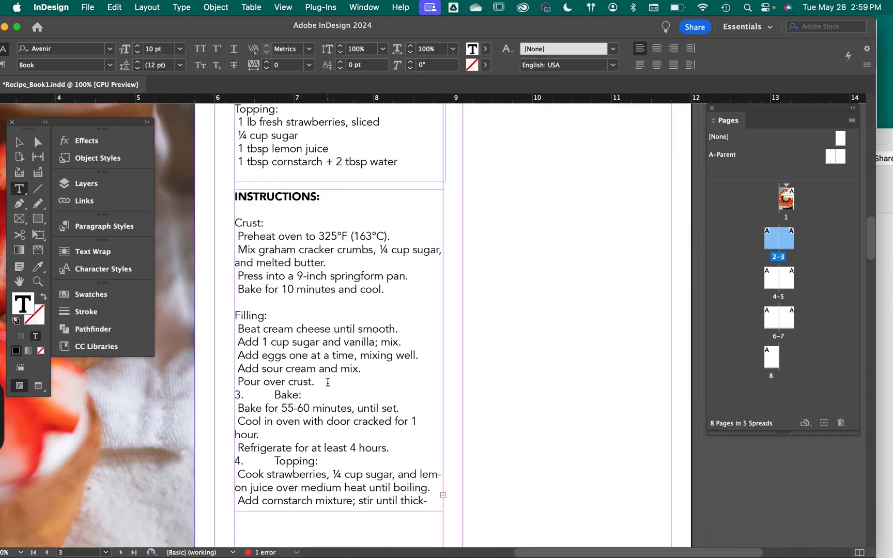
key("Return")
scroll(327, 382, "down", 7)
key("Escape")
Extend the instructions frame downward and thread its overset text into a new frame about 2.625 × 1.87 in in page 3's second column.
left_click_drag(339, 334, 339, 402)
left_click(443, 386)
scroll(522, 297, "up", 20)
left_click_drag(456, 349, 663, 498)
scroll(480, 437, "down", 15)
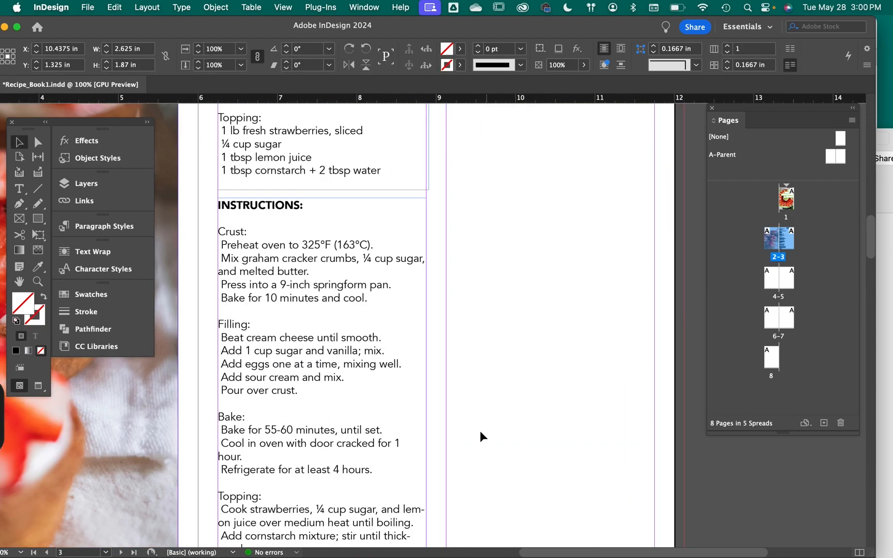
Open the paragraph settings and turn off hyphenation for the whole instructions text.
scroll(480, 437, "down", 5)
scroll(285, 206, "up", 10)
left_click(364, 7)
mouse_move(408, 386)
left_click(538, 400)
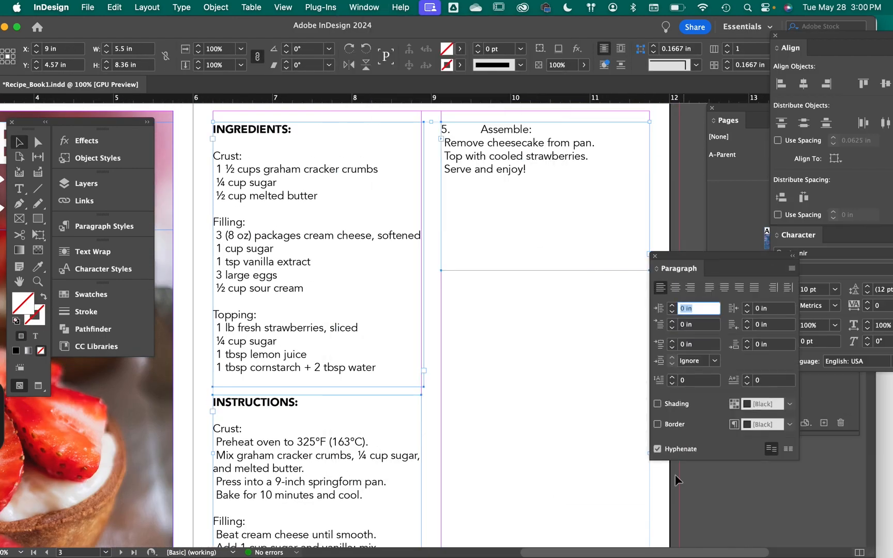
scroll(341, 280, "down", 10)
triple_click(341, 279)
key("super+a")
left_click(658, 449)
Delete the leading spaces before the instruction lines, including those in the Bake section.
scroll(355, 353, "up", 10)
left_click_drag(416, 215, 380, 215)
key("Return")
left_click(254, 363)
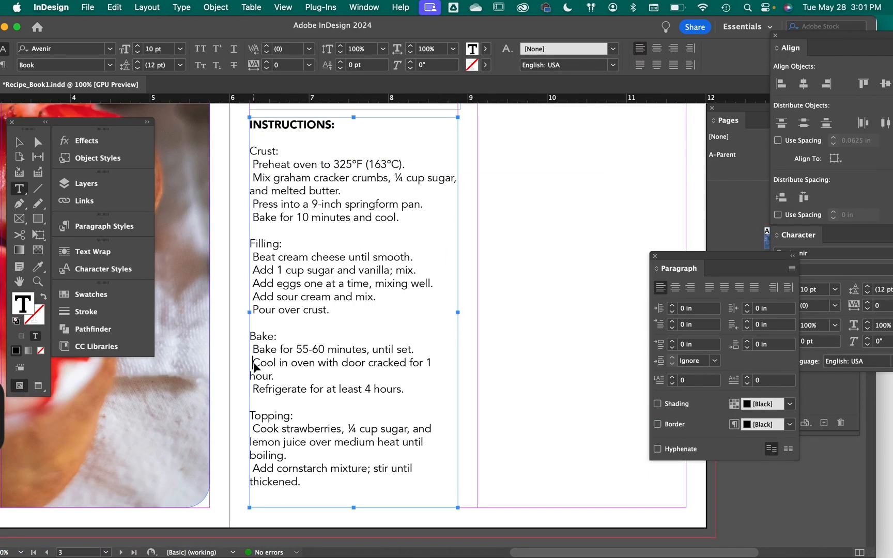
key("Delete")
left_click(252, 350)
key("Delete")
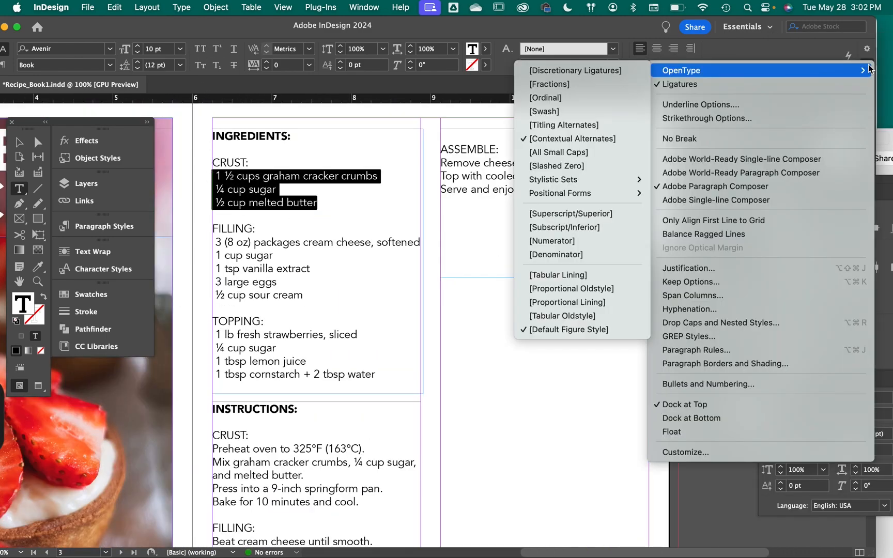
Turn the three Crust ingredients into a bulleted list with a 0.0625 in first line indent.
left_click(709, 384)
left_click(413, 151)
left_click(383, 161)
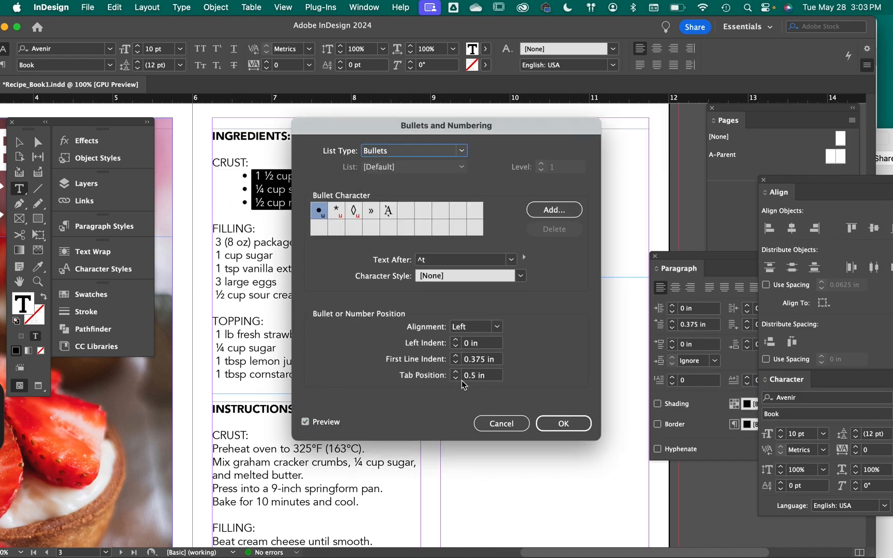
left_click(564, 423)
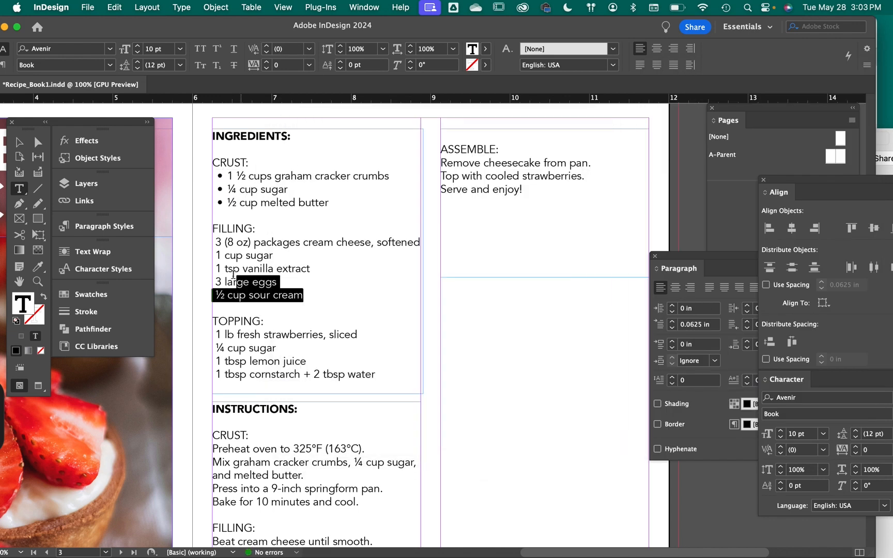
Remove the leading spaces from the Filling ingredients and give them the Crust list's bullet formatting.
left_click(216, 242)
key("BackSpace")
left_click(216, 256)
key("BackSpace")
left_click(216, 268)
left_click_drag(304, 295, 213, 242)
left_click(241, 183)
left_click(225, 242)
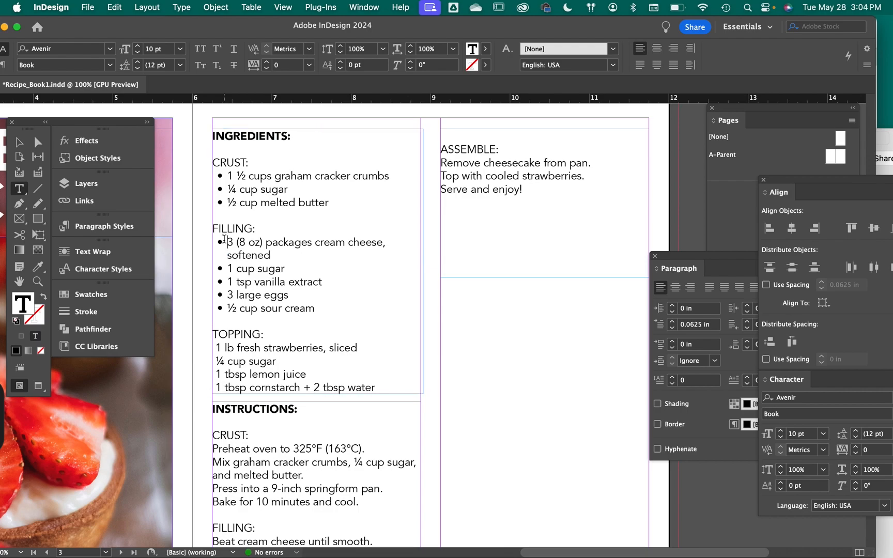
key("BackSpace")
Remove the leading spaces from the Topping ingredients and apply the same bullet formatting to them.
scroll(349, 287, "down", 5)
left_click(215, 251)
key("BackSpace")
left_click(216, 264)
key("BackSpace")
scroll(234, 252, "up", 6)
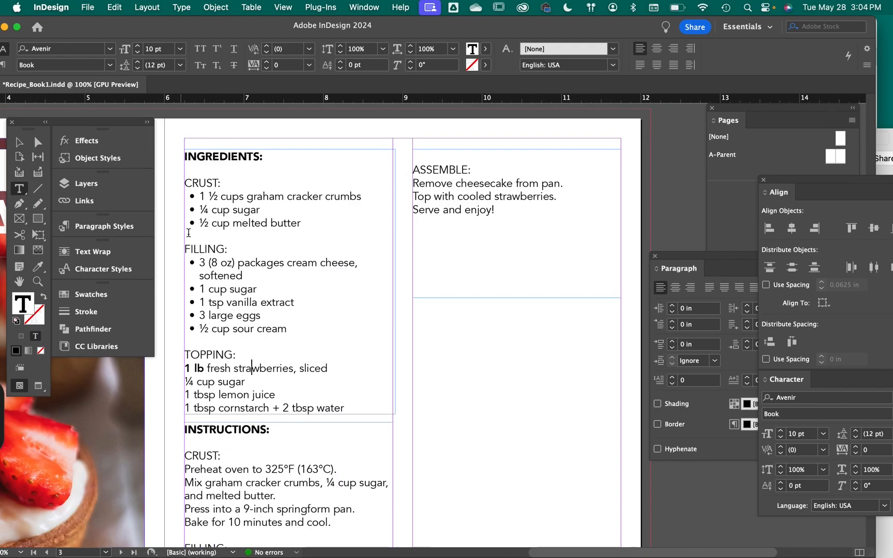
left_click_drag(185, 369, 345, 408)
left_click(39, 269)
Lower the top edge of the instructions frame, leaving it about 4.45 in high.
left_click(20, 142)
key("w")
scroll(530, 409, "down", 5)
left_click_drag(327, 220, 327, 258)
scroll(351, 214, "up", 6)
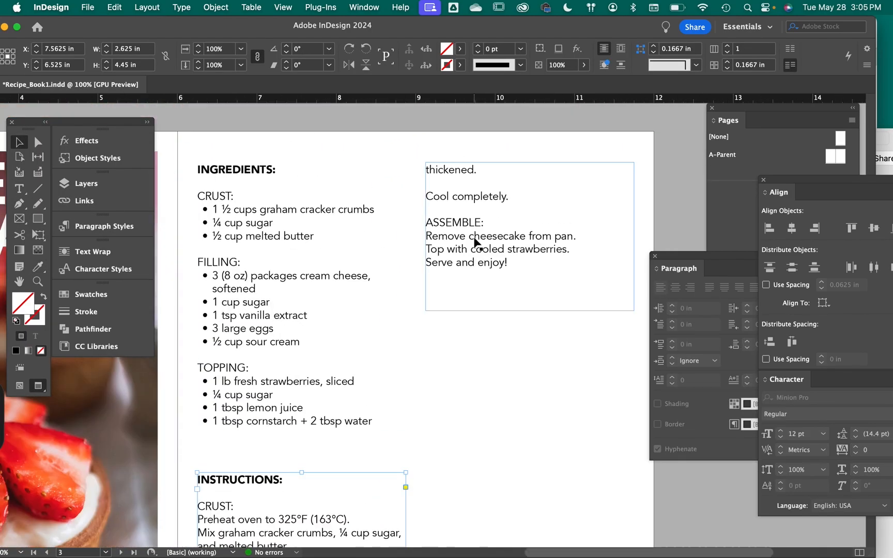
Widen the instructions frame across both columns to about 5.36 in and delete the threaded frame in the second column.
scroll(420, 242, "down", 8)
left_click_drag(365, 339, 582, 333)
scroll(457, 355, "up", 10)
left_click(457, 355)
key("Delete")
Widen the ingredients frame to the page's outer margin, split it into two columns, and shorten it so Topping starts the second column.
scroll(457, 355, "down", 3)
left_click_drag(407, 318, 636, 317)
key("w")
left_click(727, 45)
left_click_drag(418, 449, 419, 373)
left_click(727, 62)
double_click(428, 204)
key("Return")
Raise the top edge of the instructions frame closer to the ingredients.
left_click(19, 142)
scroll(408, 310, "down", 8)
left_click(408, 310)
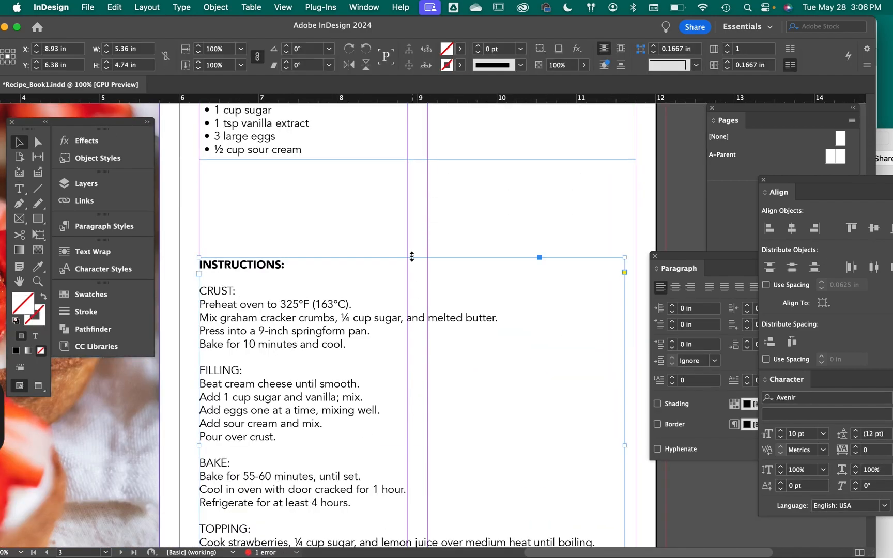
left_click_drag(412, 257, 413, 190)
Copy the ingredient list's bullet formatting onto the Crust, Filling, Bake, Topping and Assemble instruction lines.
scroll(500, 430, "up", 3)
left_click_drag(366, 274, 220, 234)
left_click(38, 268)
left_click(264, 144)
left_click_drag(298, 367, 210, 311)
left_click_drag(371, 403, 209, 371)
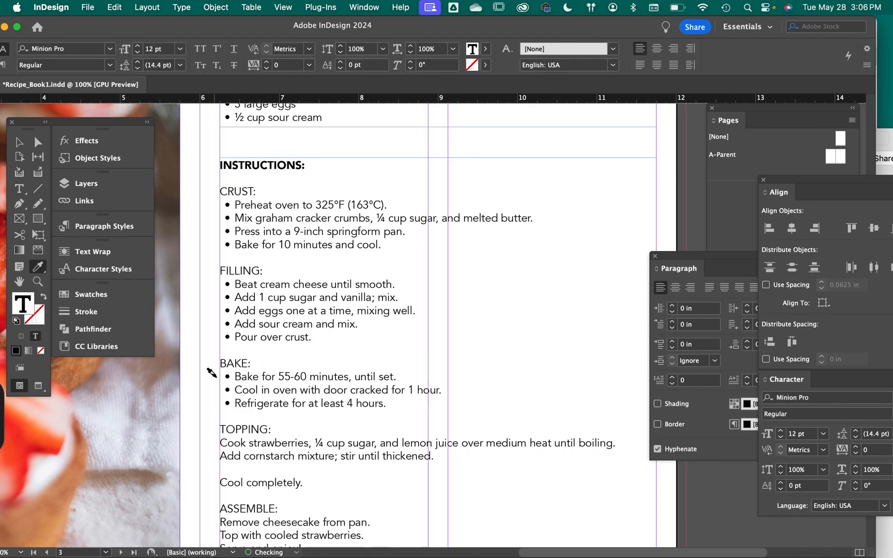
scroll(311, 354, "down", 6)
left_click_drag(309, 394, 210, 360)
left_click_drag(309, 327, 209, 283)
Remove the blank line before "Cool completely." in the Topping instructions.
left_click(19, 189)
left_click(236, 310)
key("BackSpace")
left_click(19, 142)
Lower the top edge of the instructions frame and the bottom edge of the ingredients frame slightly.
key("super+minus")
key("super+minus")
key("super+minus")
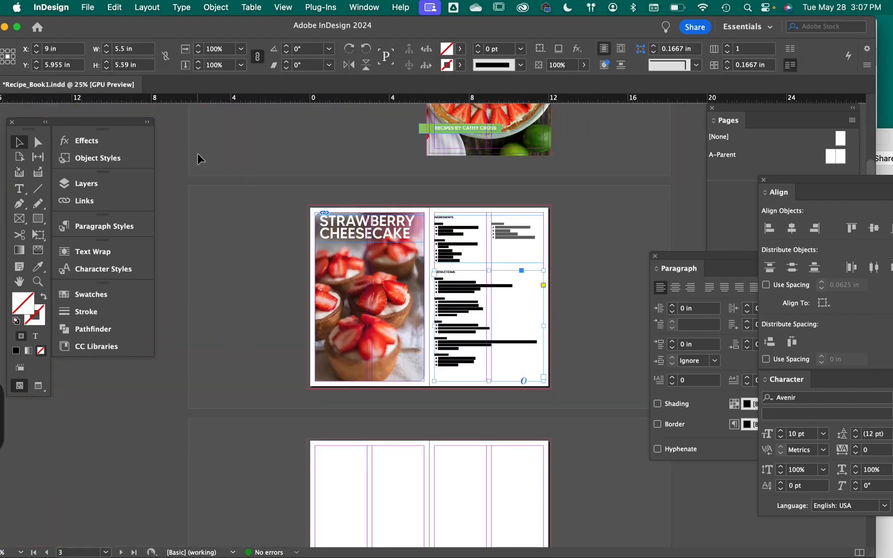
key("w")
left_click(424, 271)
left_click_drag(504, 260, 504, 275)
left_click_drag(504, 248, 505, 257)
Center the INSTRUCTIONS heading and enlarge it to 23 pt.
triple_click(413, 161)
double_click(416, 279)
key("super+shift+c")
key("super+shift+period")
key("super+shift+period")
key("super+shift+period")
key("super+shift+period")
key("super+shift+period")
key("super+shift+period")
key("super+shift+period")
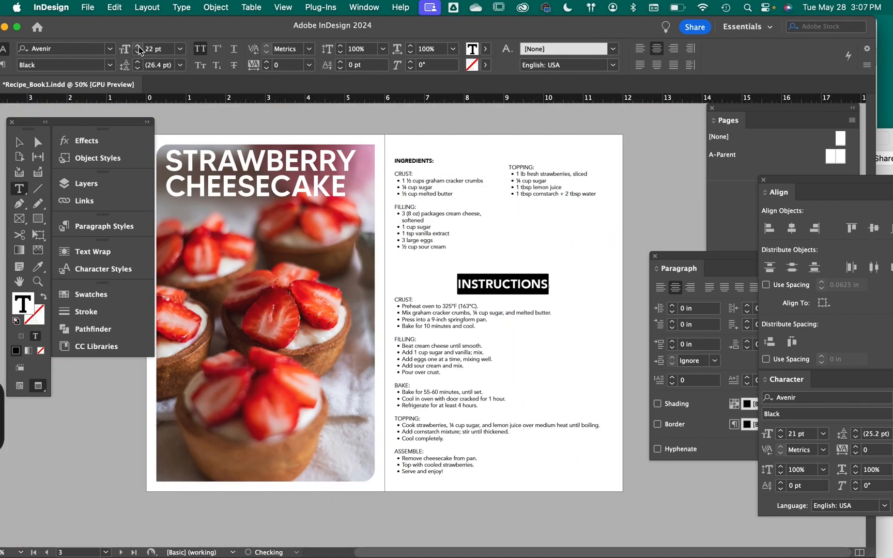
Cut the INGREDIENTS: heading out of the ingredients frame and lower that frame's top edge to make room above it.
triple_click(425, 165)
key("BackSpace")
triple_click(424, 162)
key("super+x")
left_click_drag(504, 196, 504, 216)
Create a separate text frame above the ingredients reading "INGREDIENTS:" and match its style with the whole INSTRUCTIONS: heading.
left_click(19, 189)
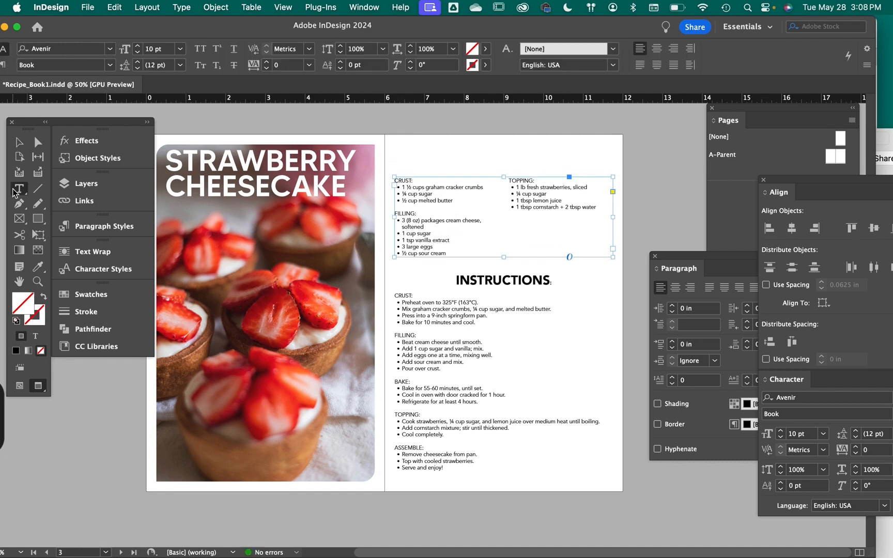
left_click_drag(395, 148, 615, 171)
type("INGREDIENTS:")
key("super+a")
left_click_drag(553, 280, 455, 280)
left_click(19, 142)
left_click(671, 162)
Select the ingredients and instructions frames together and nudge them right to an X position of 9.1528 in.
key("w")
left_click(399, 331)
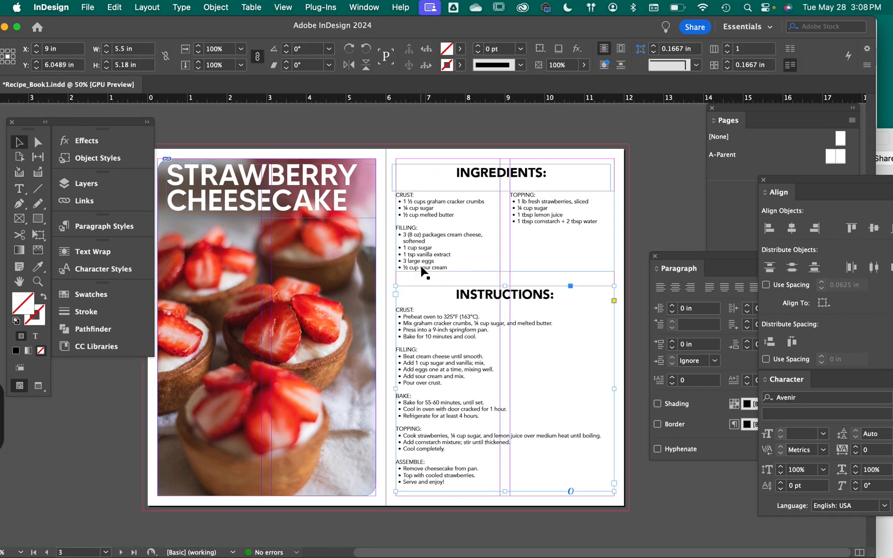
left_click(450, 260, "shift")
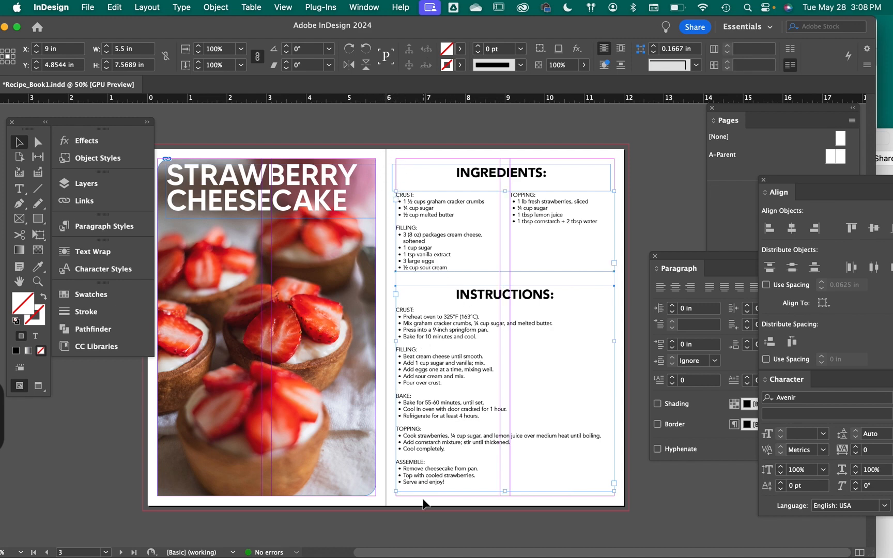
key("Right")
key("Right")
key("Right")
key("Right")
key("Right")
key("Right")
key("Right")
key("Right")
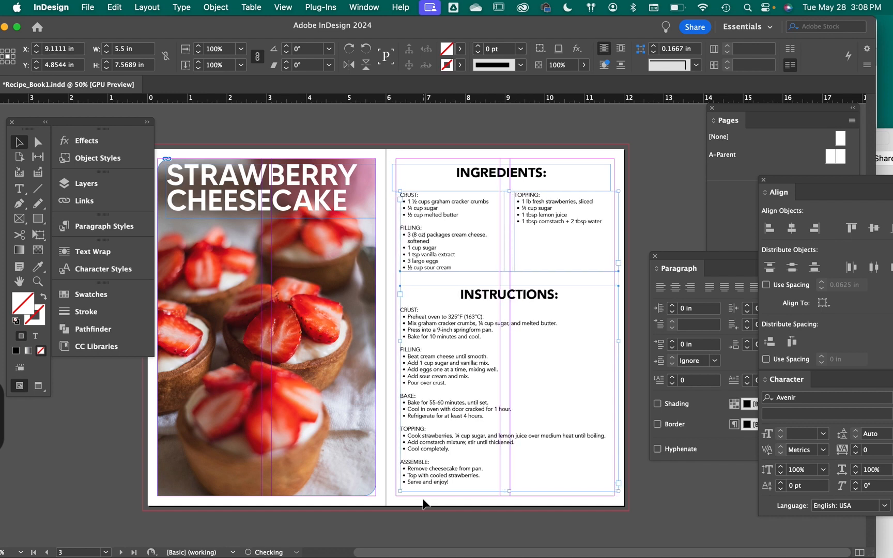
key("Right")
key("Right")
key("Right")
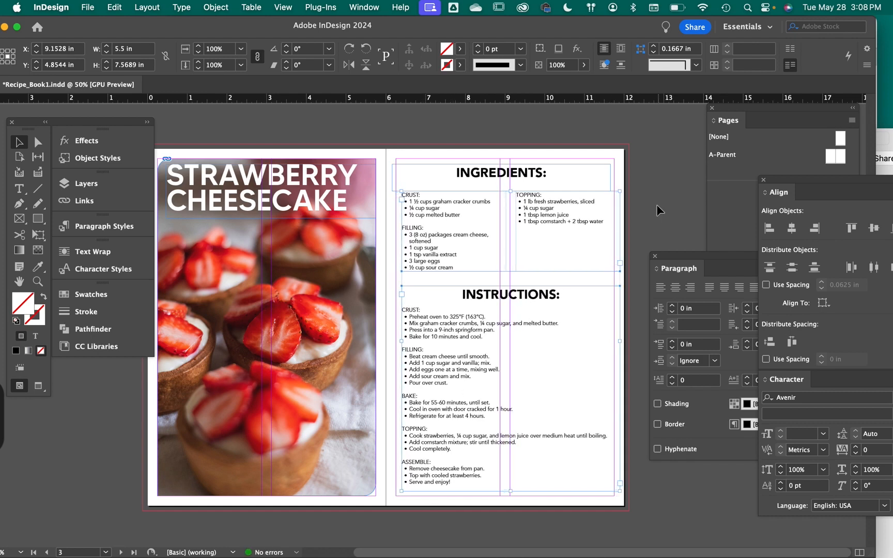
left_click(659, 210)
Move the INGREDIENTS: heading frame to X 9.1528 in, in line with the frames below it.
left_click(471, 298)
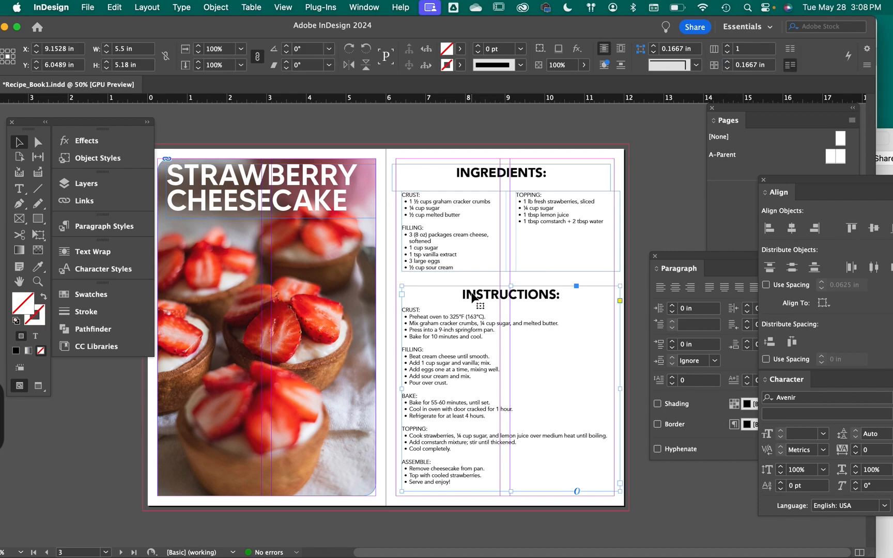
double_click(476, 293)
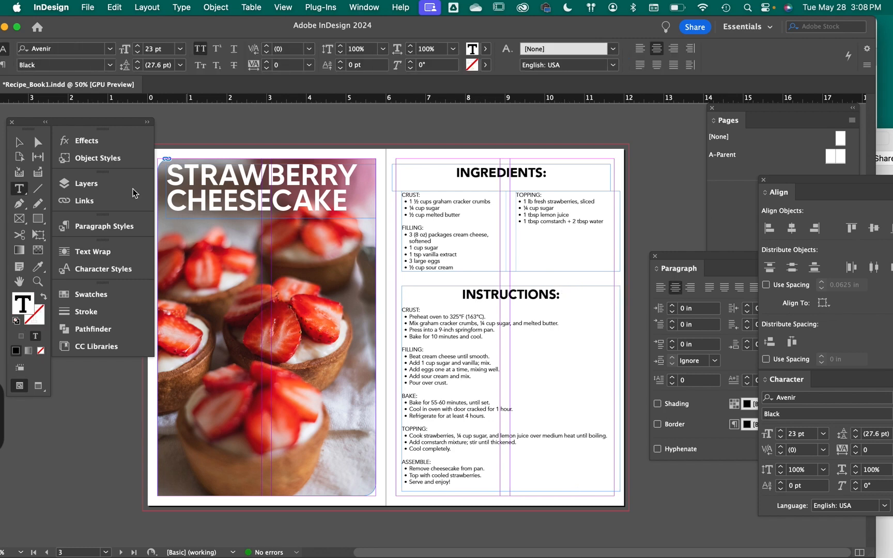
left_click(19, 142)
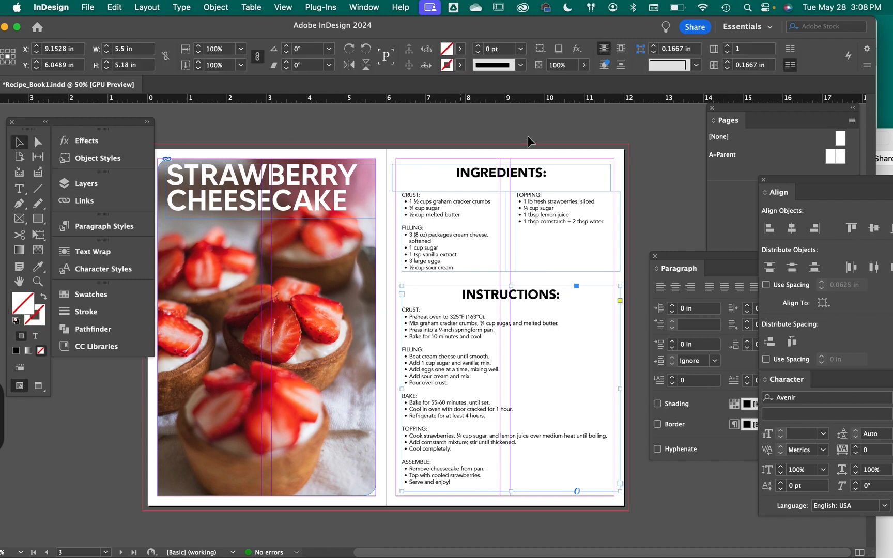
left_click(556, 173)
left_click_drag(558, 173, 558, 173)
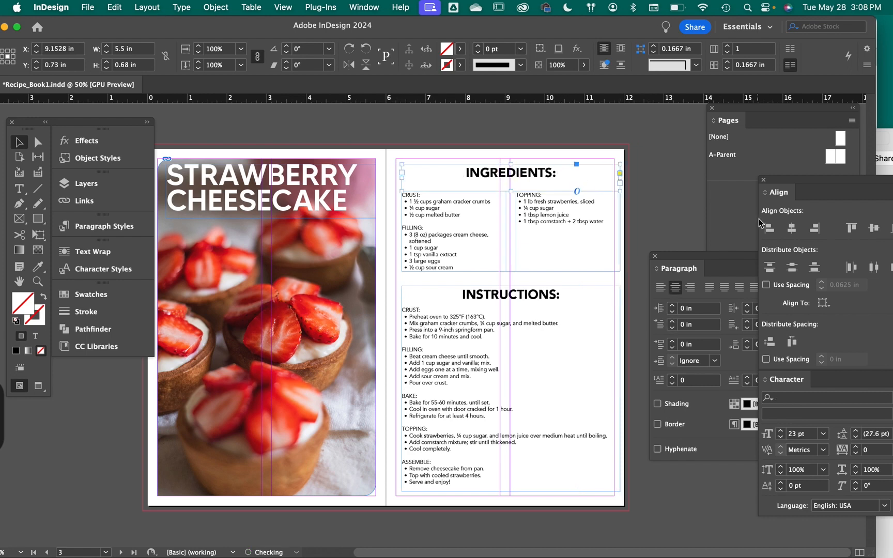
Preview the spread without guides and save the document.
left_click(652, 175)
key("w")
scroll(652, 175, "right", 1)
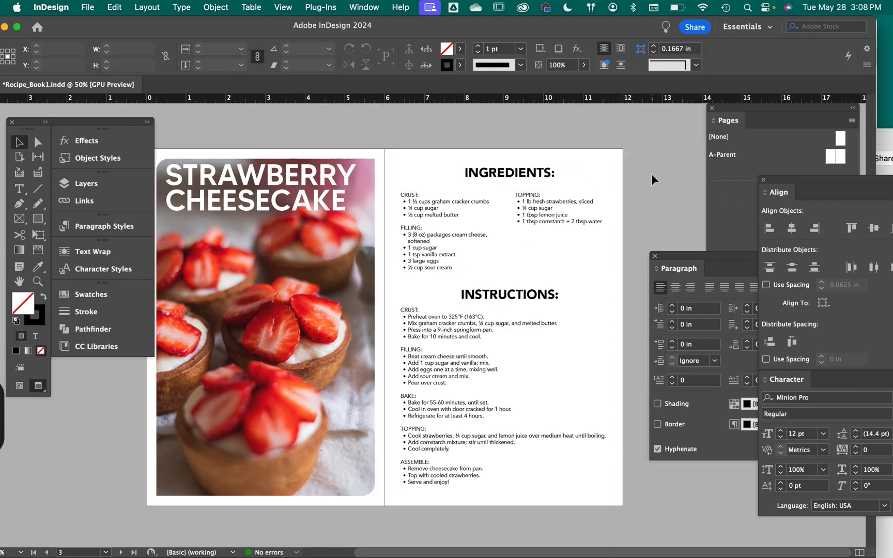
scroll(651, 174, "down", 3)
scroll(652, 174, "up", 3)
scroll(651, 174, "left", 2)
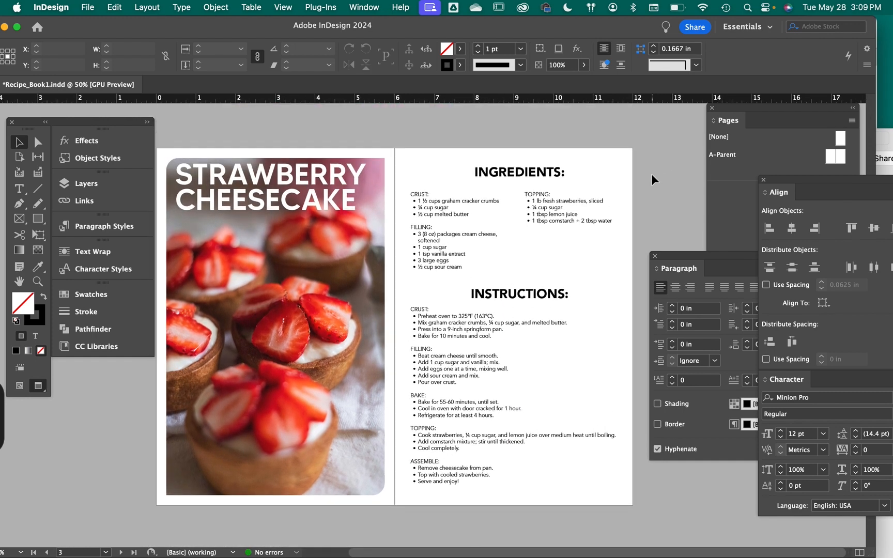
scroll(652, 173, "down", 2)
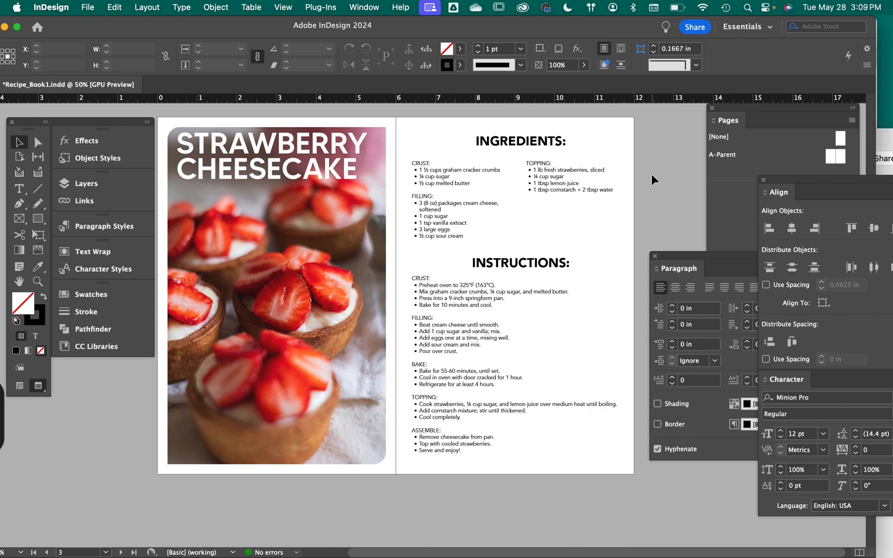
key("super+s")
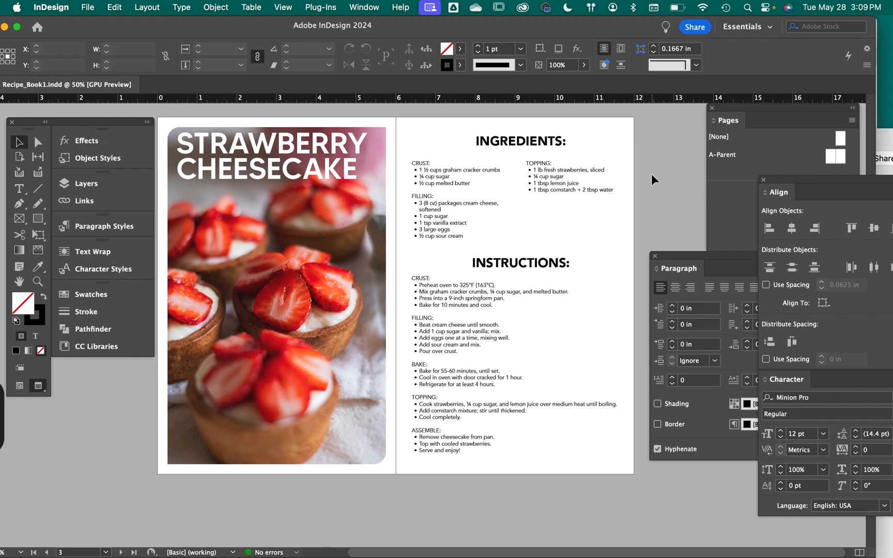
Examine the layout of the photo, ingredients and instructions across the strawberry cheesecake spread.
scroll(577, 209, "down", 3)
scroll(576, 209, "up", 3)
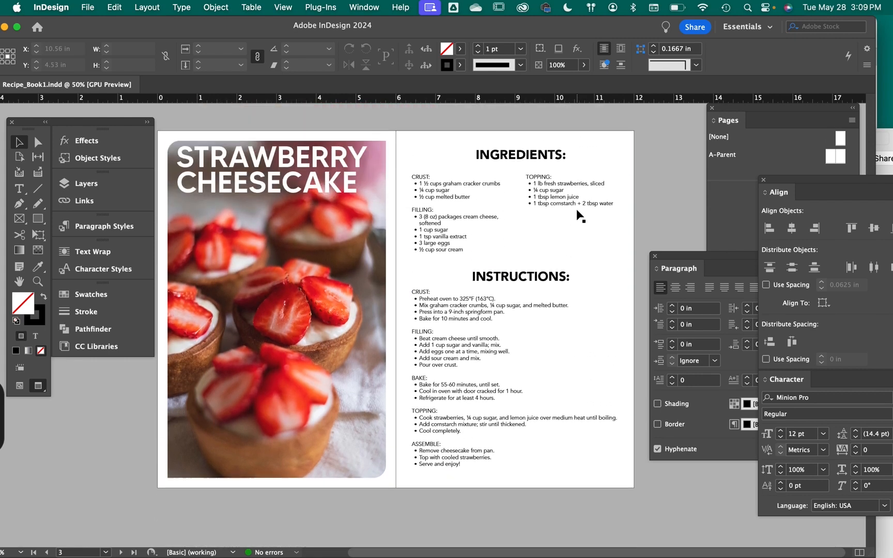
scroll(576, 210, "down", 2)
scroll(577, 209, "up", 3)
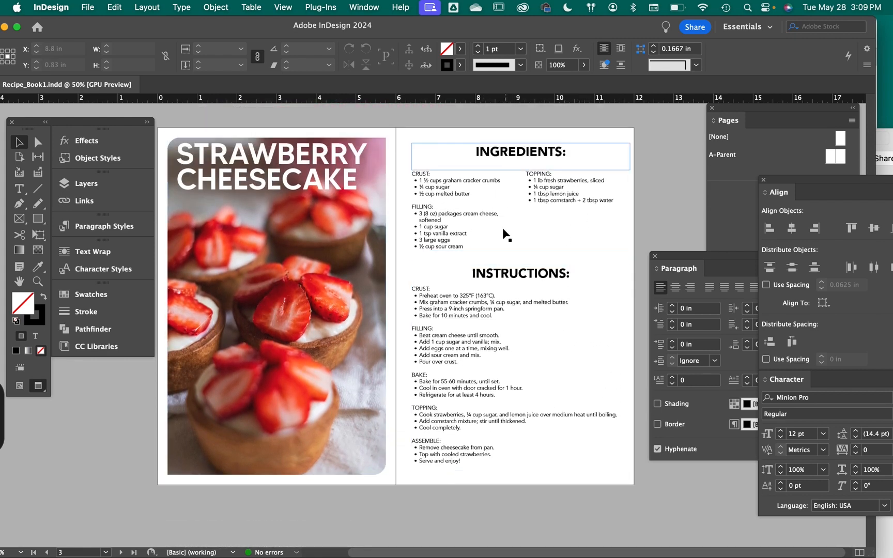
scroll(461, 328, "down", 5)
scroll(461, 327, "up", 4)
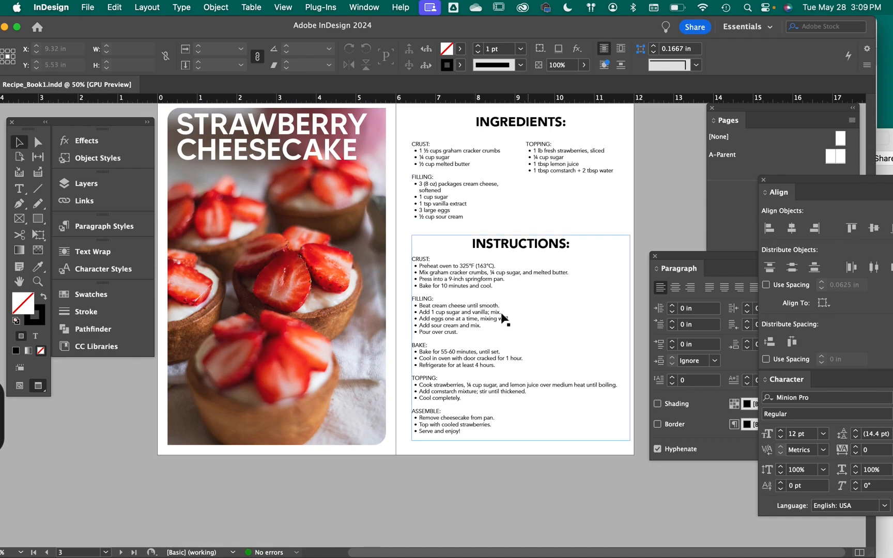
scroll(472, 254, "up", 1)
scroll(473, 254, "left", 1)
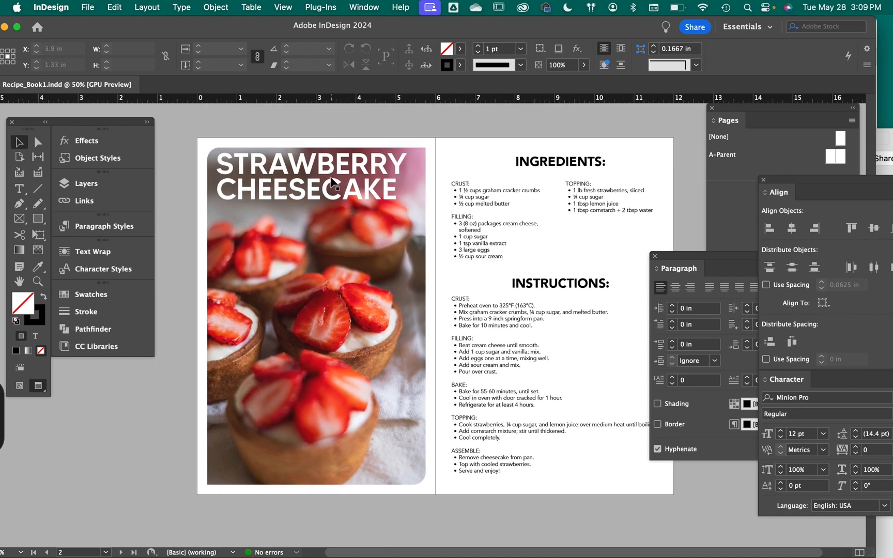
Select the photo and title on page 2 and bring the blank spread on pages 4–5 into view.
left_click(354, 313)
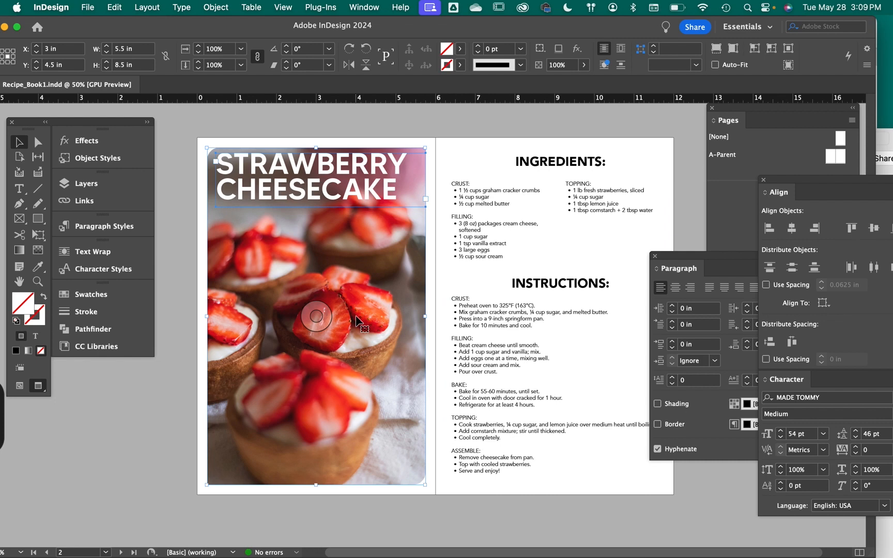
scroll(356, 316, "down", 10)
left_click(335, 317)
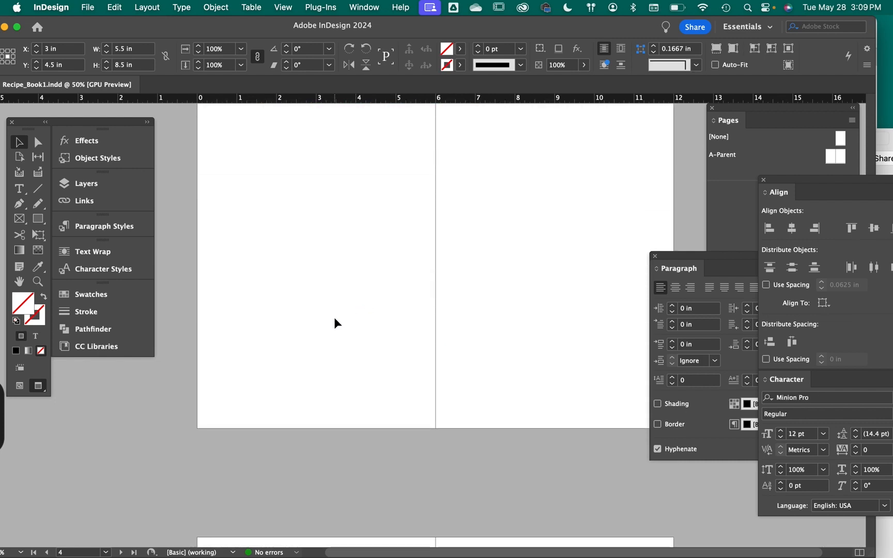
scroll(334, 240, "up", 1)
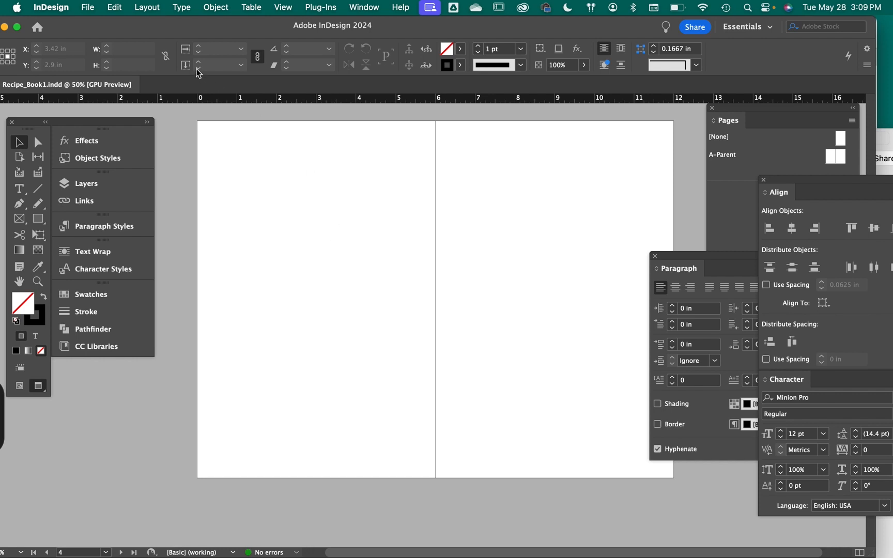
Paste the copied photo and title in place on page 4.
left_click(115, 8)
left_click(153, 129)
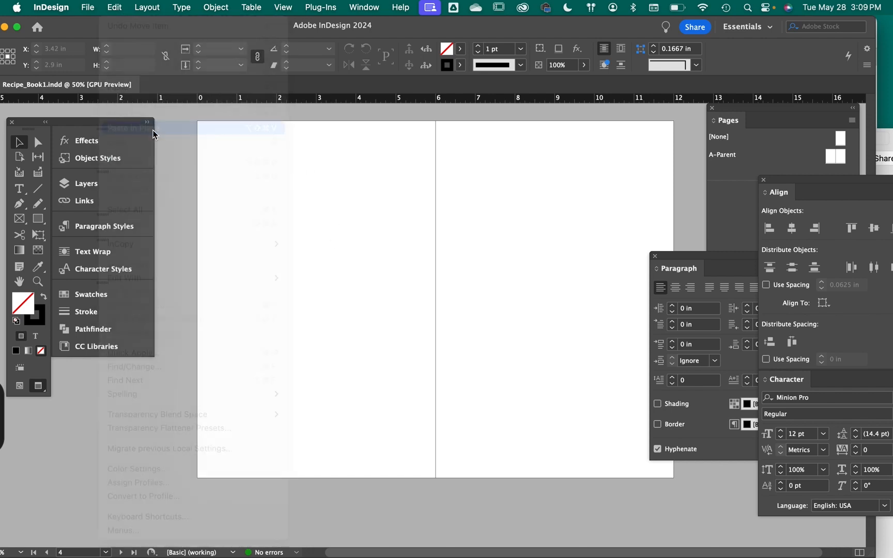
left_click(467, 262)
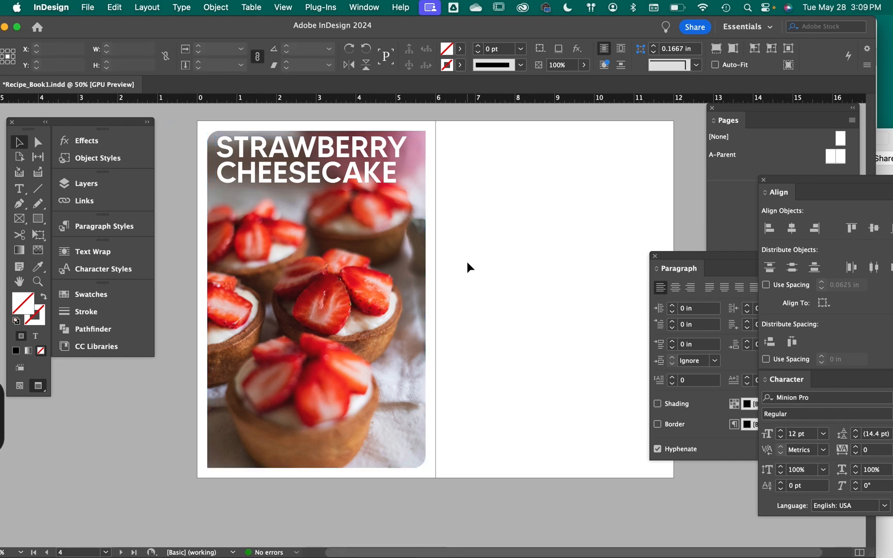
Replace the strawberry photo on page 4 with lemon_CK.jpg.
left_click(322, 298)
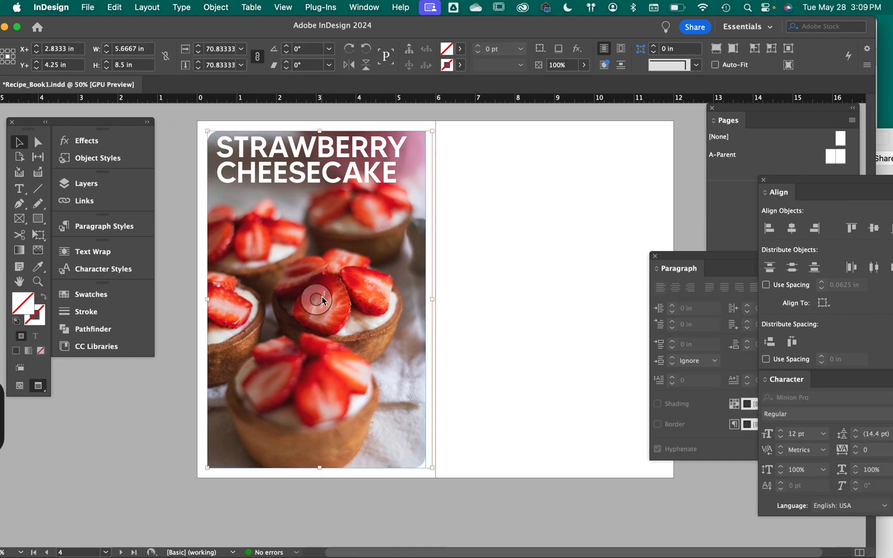
key("super+d")
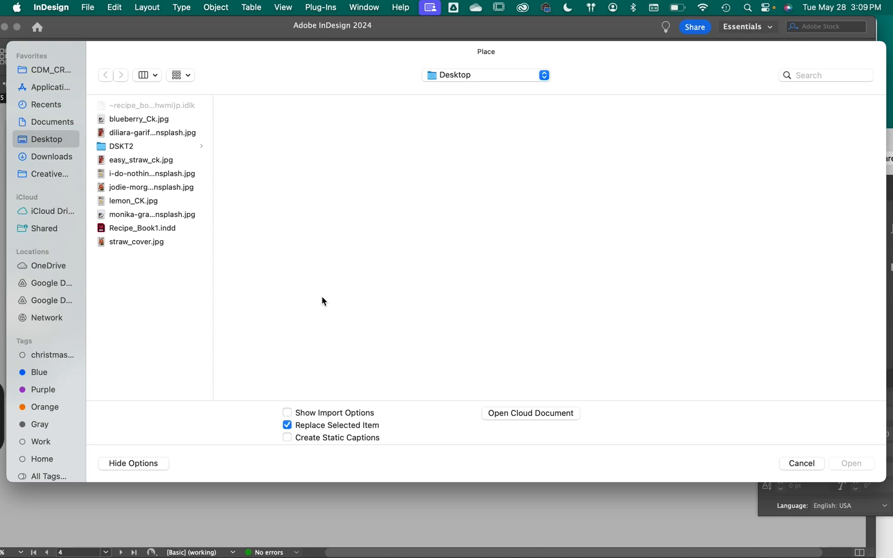
left_click(159, 203)
left_click(848, 462)
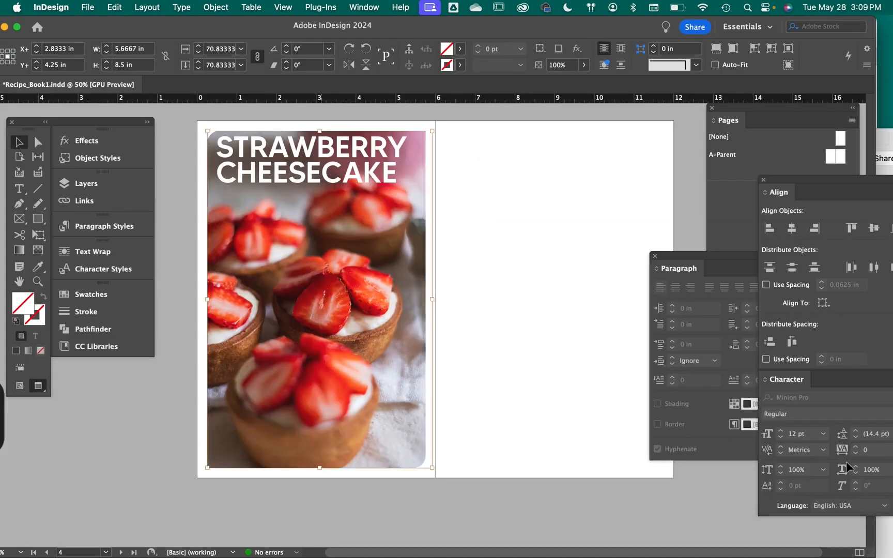
Recolour the whole page 4 title with the dark blue sampled from the plate's rim pattern in the photo.
triple_click(357, 175)
key("super+a")
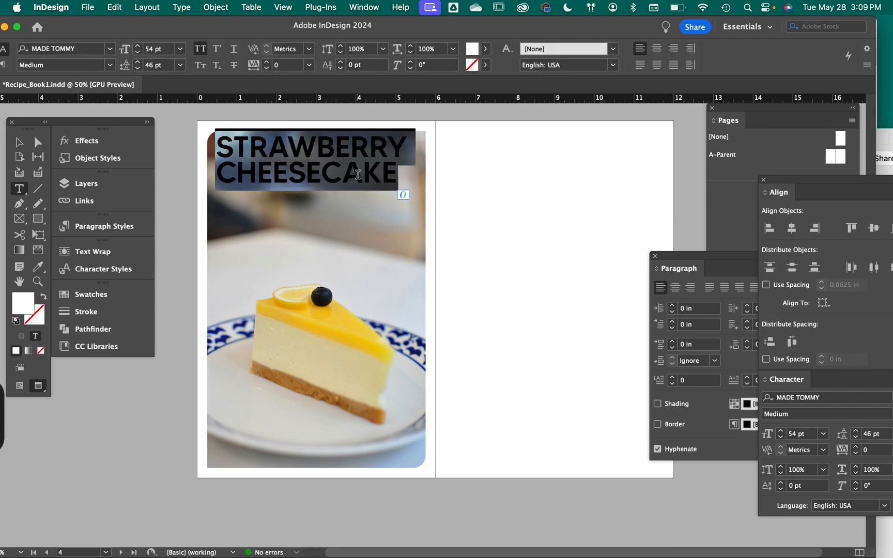
left_click(38, 266)
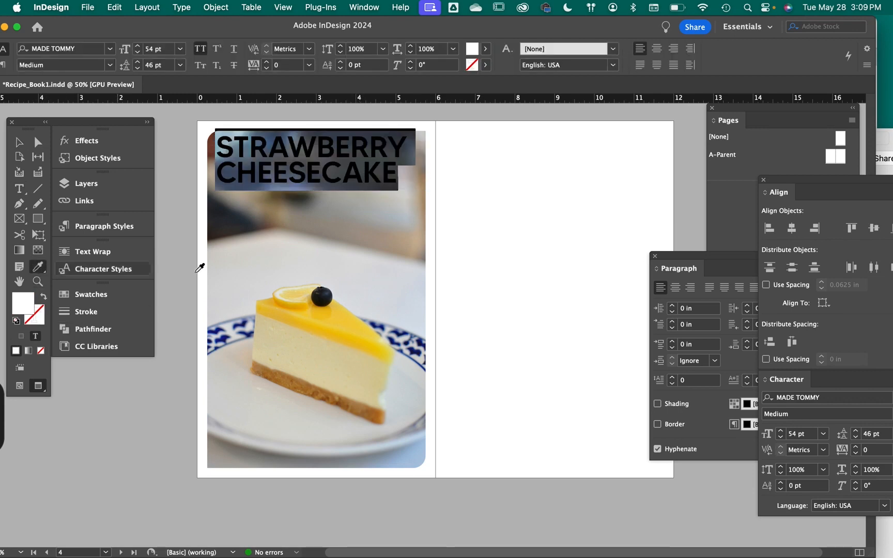
left_click(415, 352)
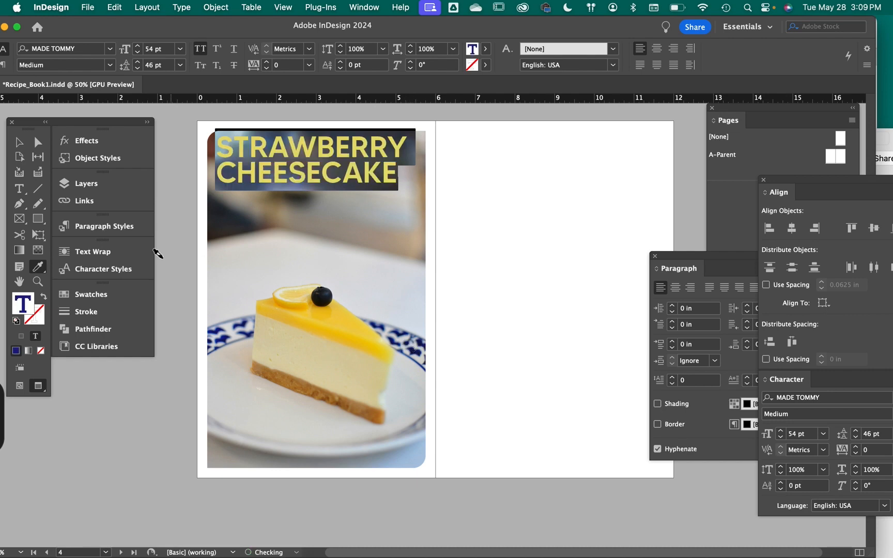
left_click(9, 138)
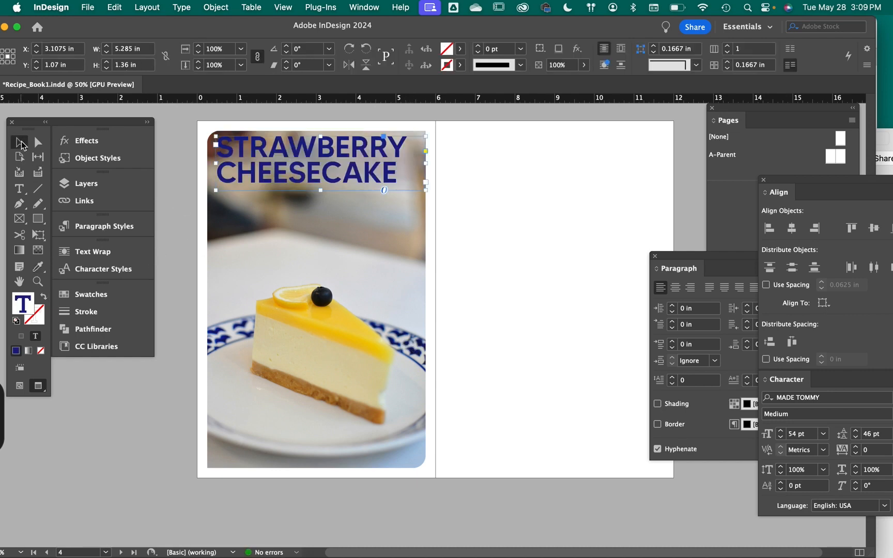
left_click(554, 263)
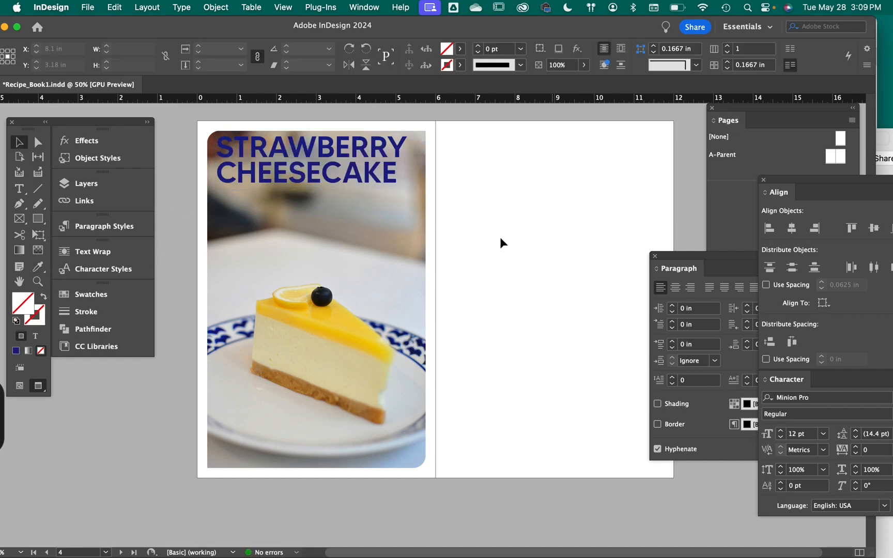
double_click(335, 175)
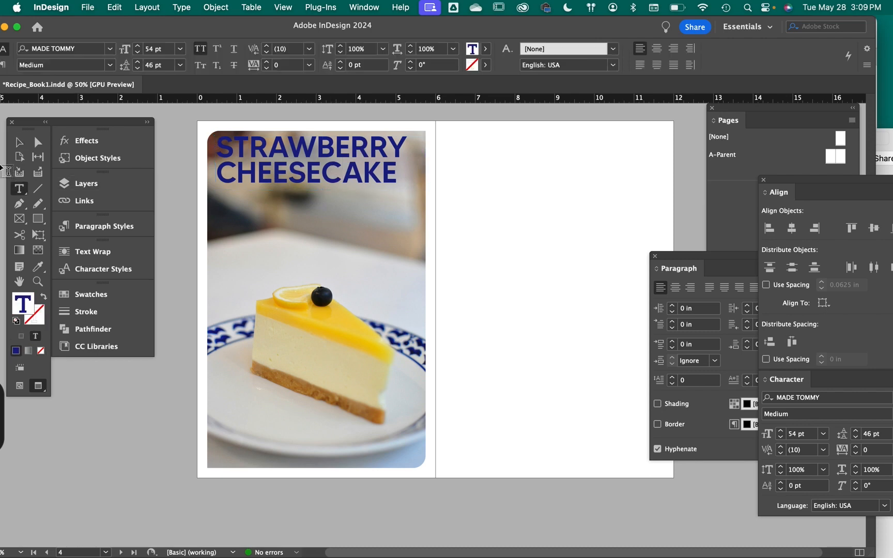
left_click(20, 143)
Lower the top edge of the page 4 photo frame until it sits just beneath the title.
left_click(403, 241)
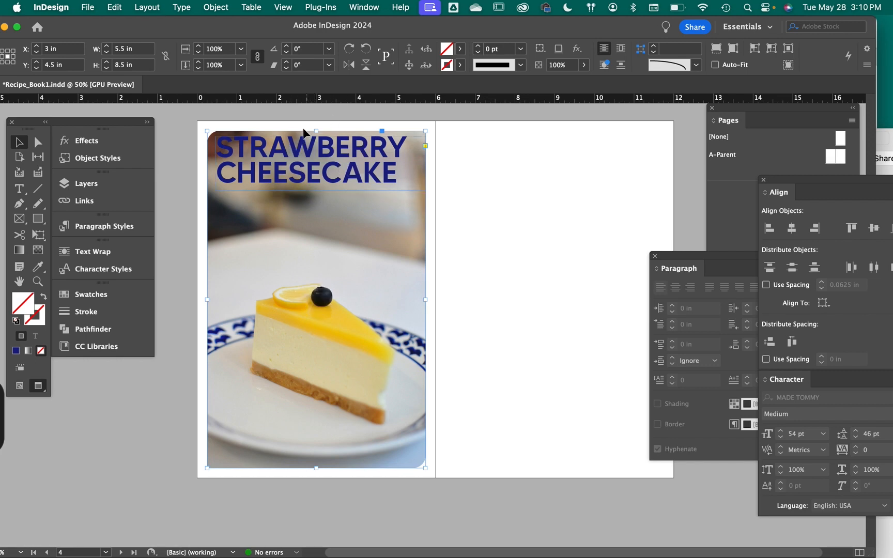
left_click_drag(315, 132, 318, 200)
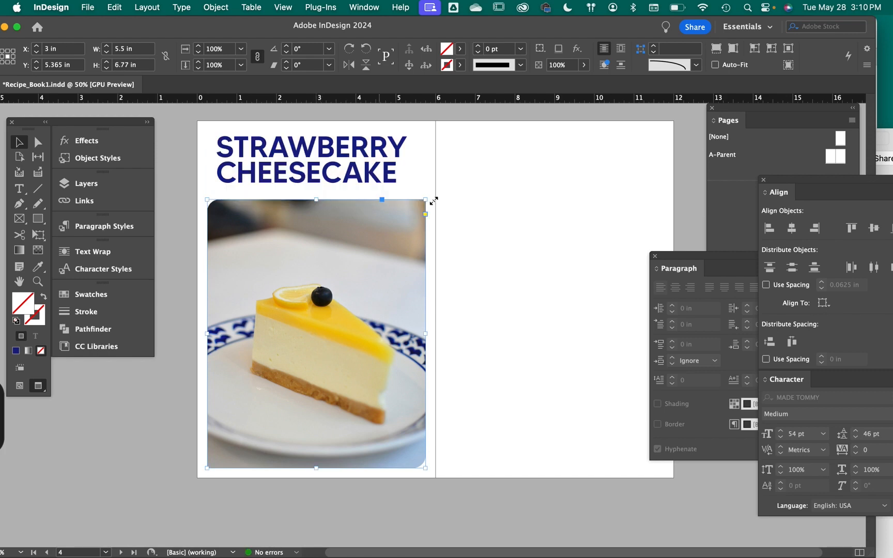
left_click(485, 195)
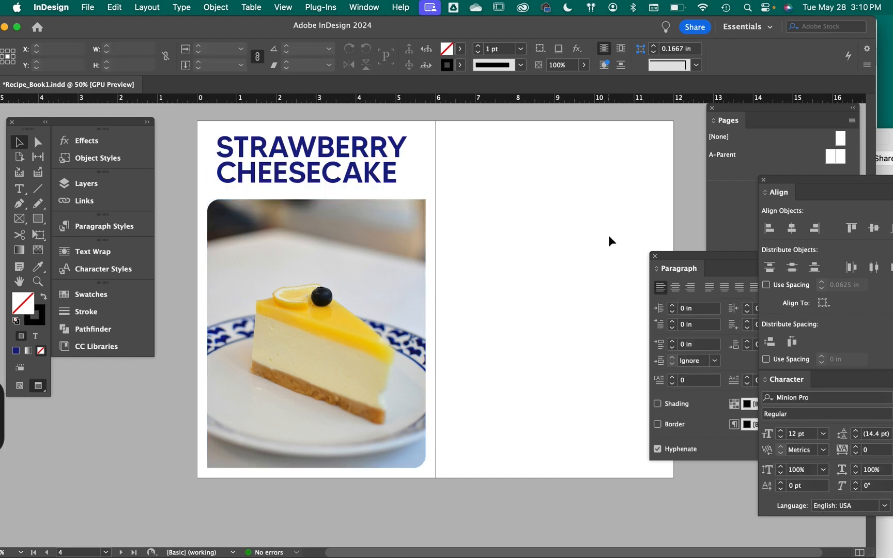
left_click(388, 235)
left_click_drag(316, 199, 316, 190)
left_click(541, 245)
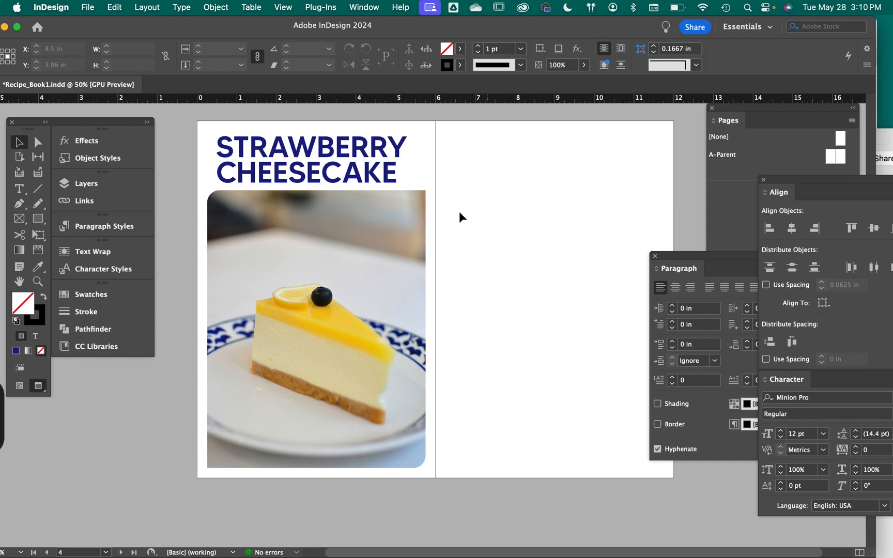
Shorten the photo frame from below to a height of 3.79 in and reposition the image so the whole cake slice shows.
scroll(384, 150, "right", 1)
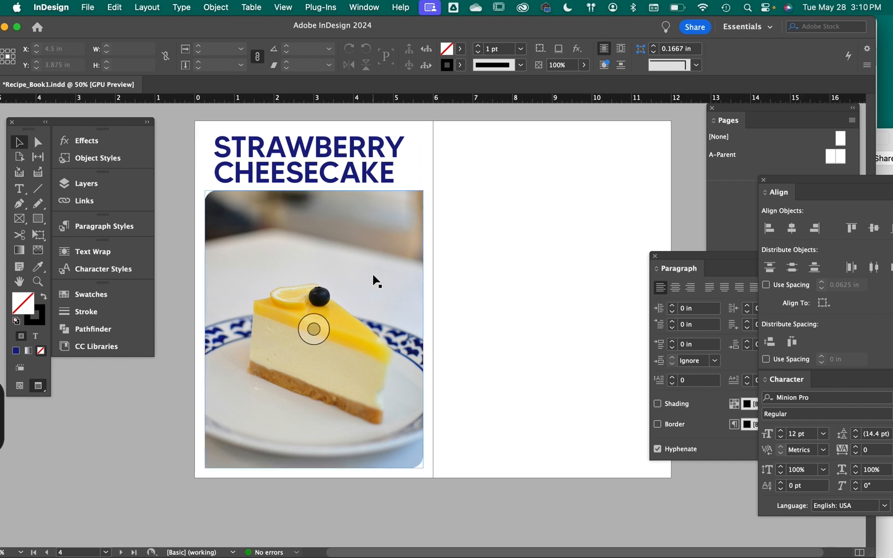
scroll(373, 279, "right", 1)
left_click(373, 289)
left_click_drag(313, 471, 312, 343)
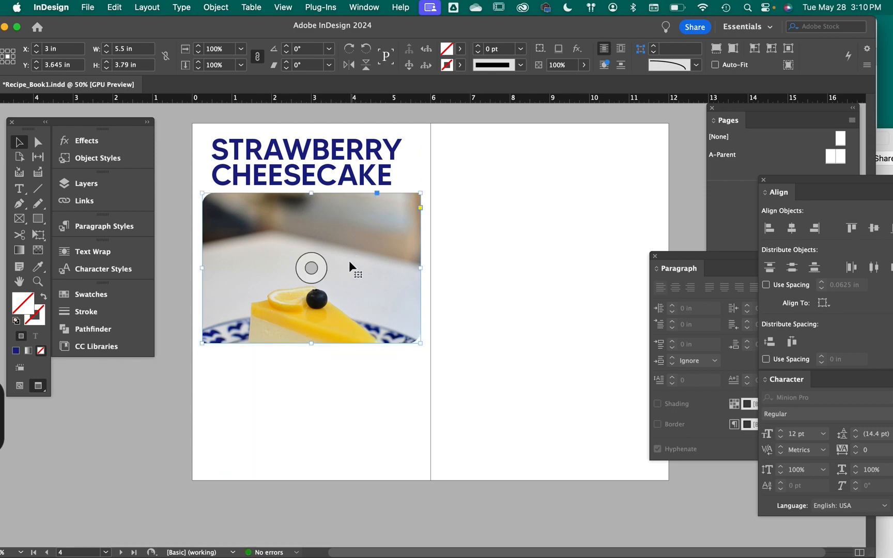
left_click_drag(310, 265, 317, 242)
left_click_drag(327, 283, 326, 263)
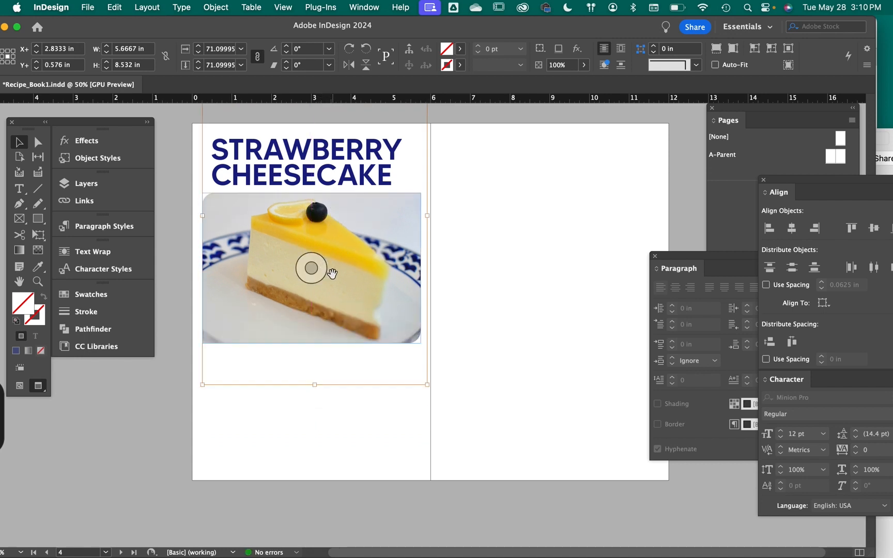
left_click(518, 309)
Move the title beneath the cake photo and shift both up so the photo meets page 4's top margin.
key("w")
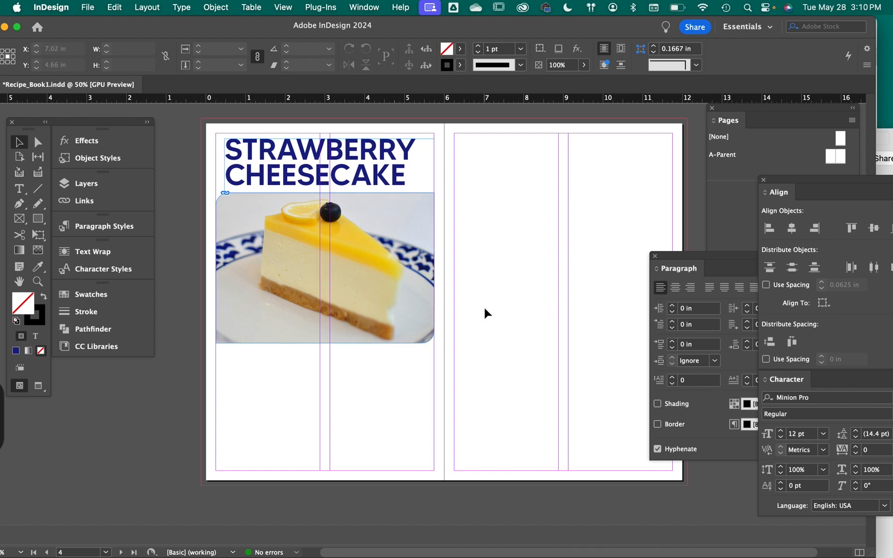
left_click(389, 184)
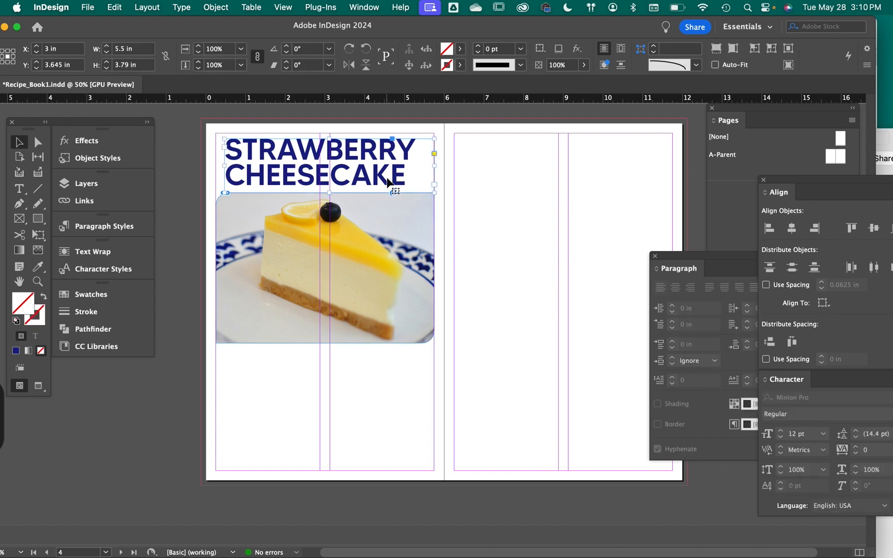
double_click(390, 178)
left_click_drag(390, 169, 376, 373)
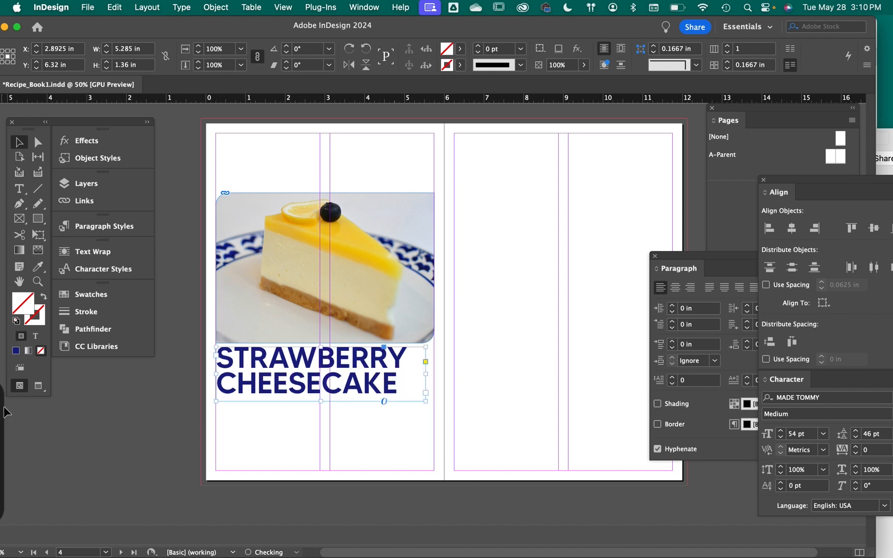
left_click_drag(353, 321, 356, 264)
left_click(391, 418)
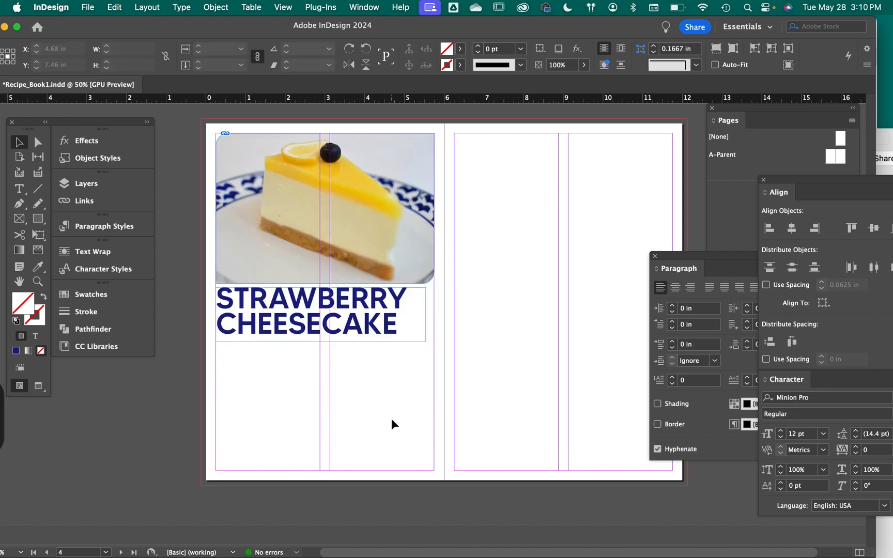
key("w")
key("w")
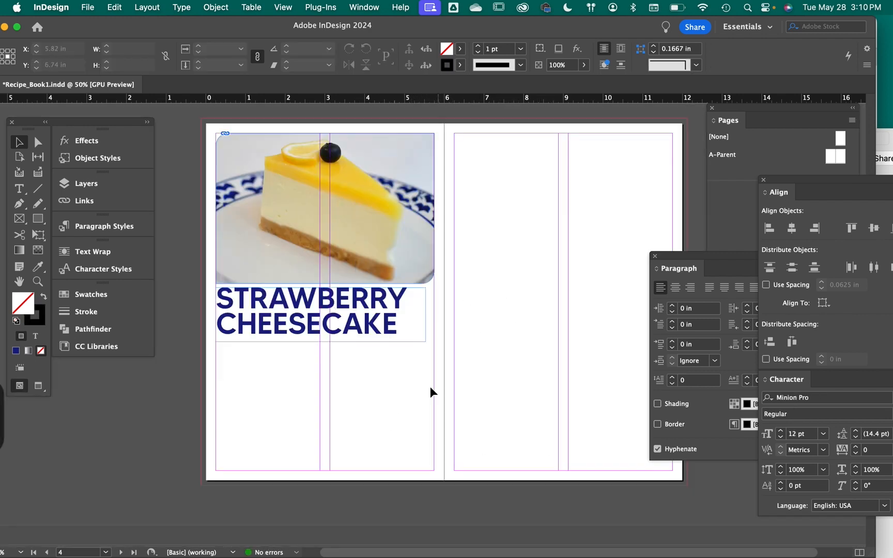
Copy the INGREDIENTS: heading and the two-column ingredient list from page 3 to the pages 4–5 spread.
scroll(414, 367, "right", 2)
scroll(414, 367, "up", 10)
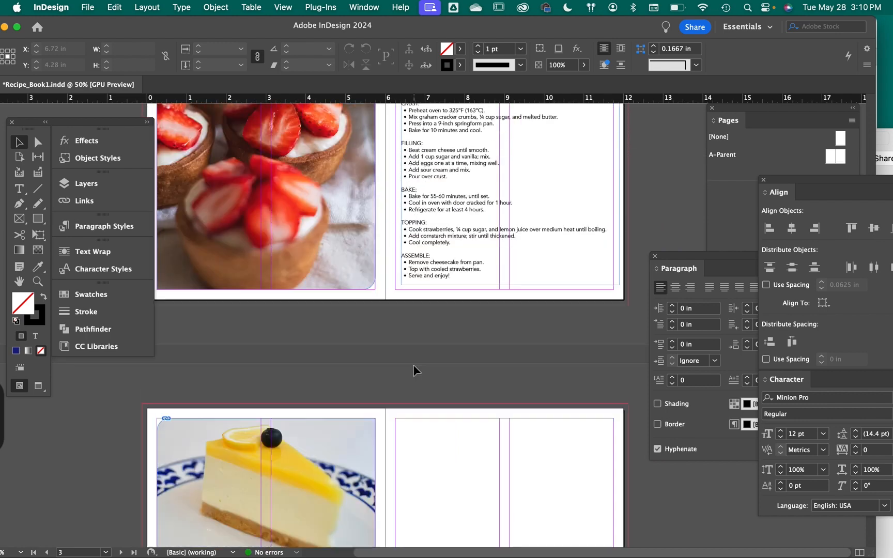
left_click(474, 286)
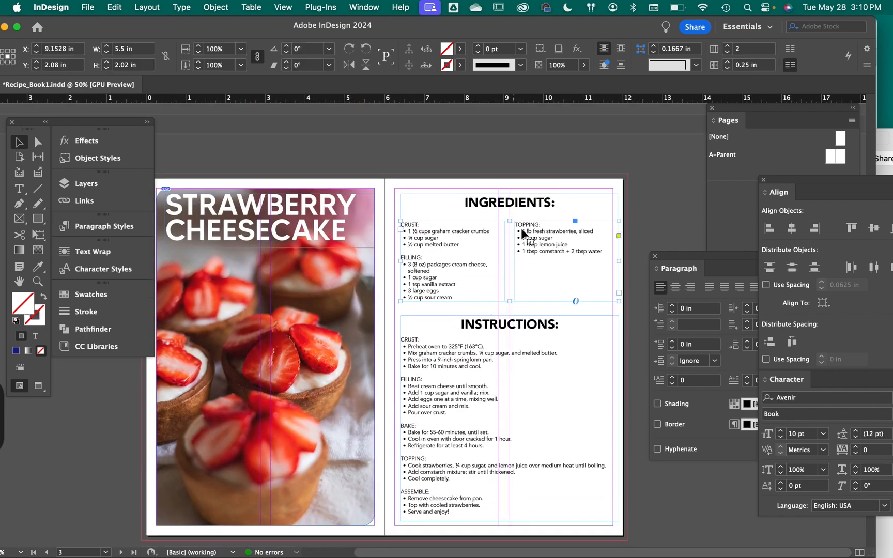
left_click(527, 208, "shift")
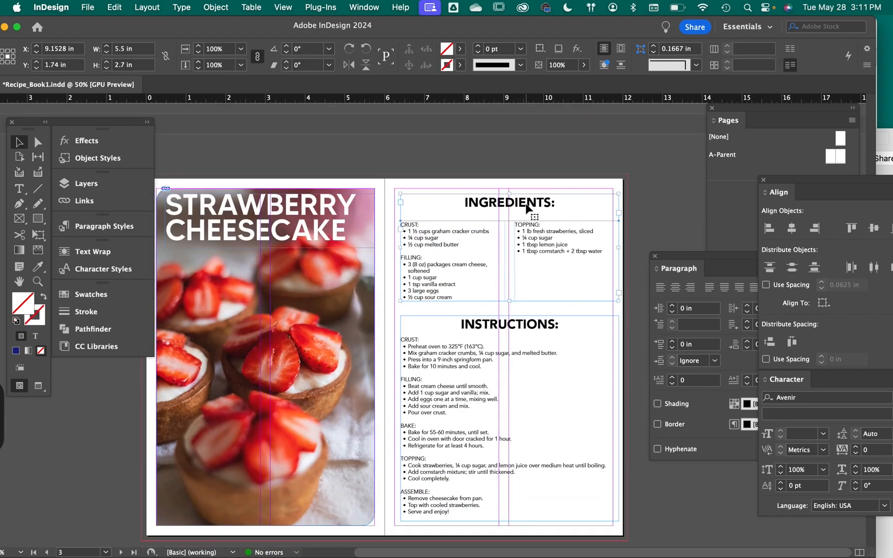
key("super+c")
scroll(526, 207, "down", 10)
key("super+v")
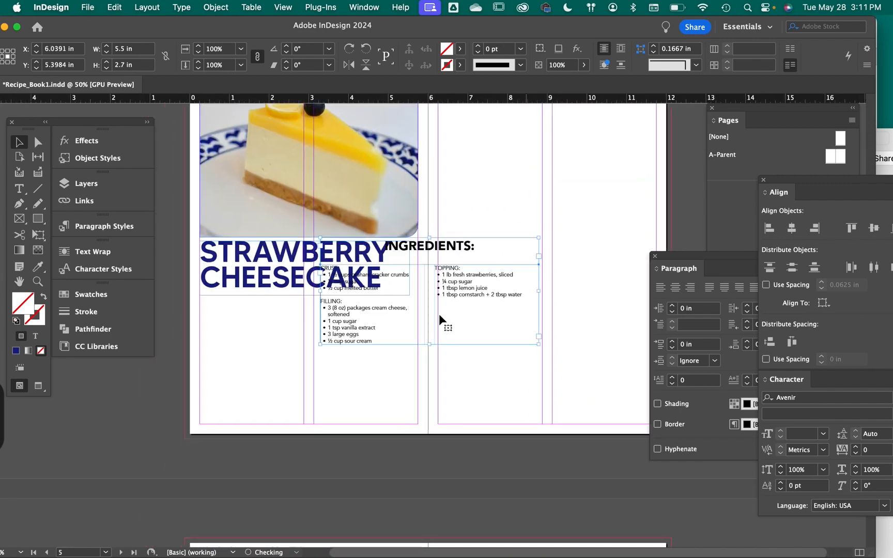
Position the pasted ingredients beneath the title on page 4 at X 3 in, Y 7.275 in, and preview without guides.
left_click_drag(408, 323, 288, 398)
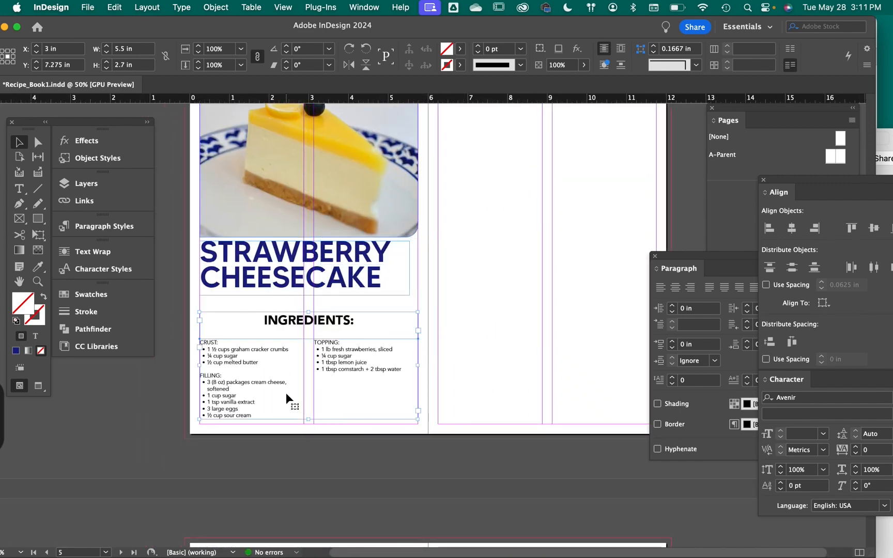
left_click(506, 360)
key("w")
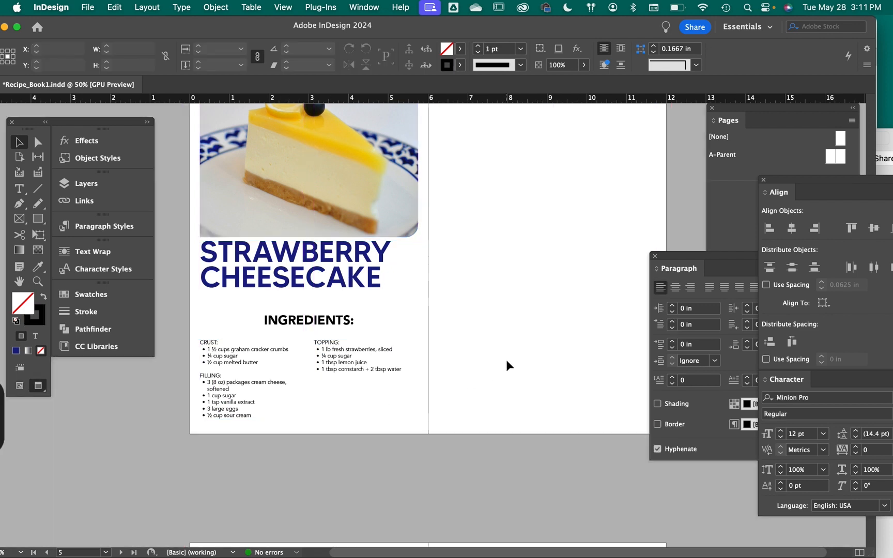
Save the title's dark blue text fill as a new colour swatch in the document.
left_click(309, 317)
double_click(309, 317)
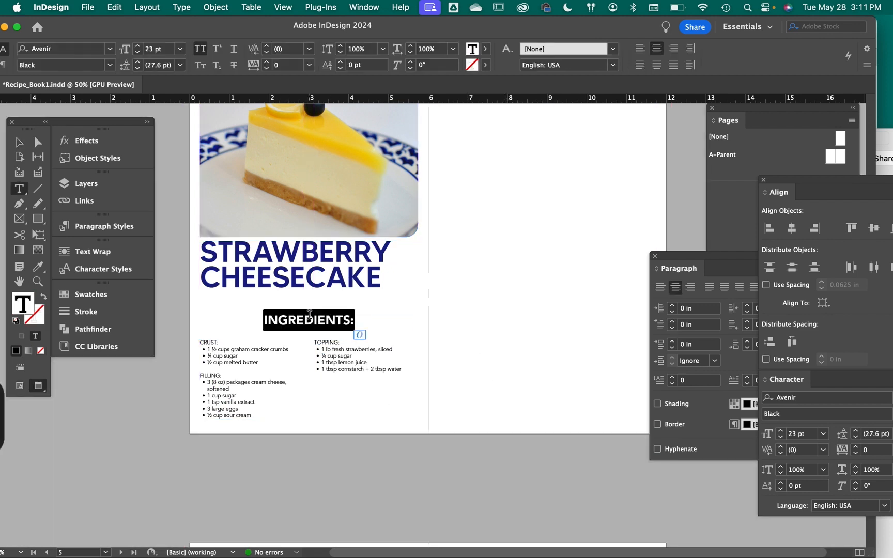
left_click(312, 270)
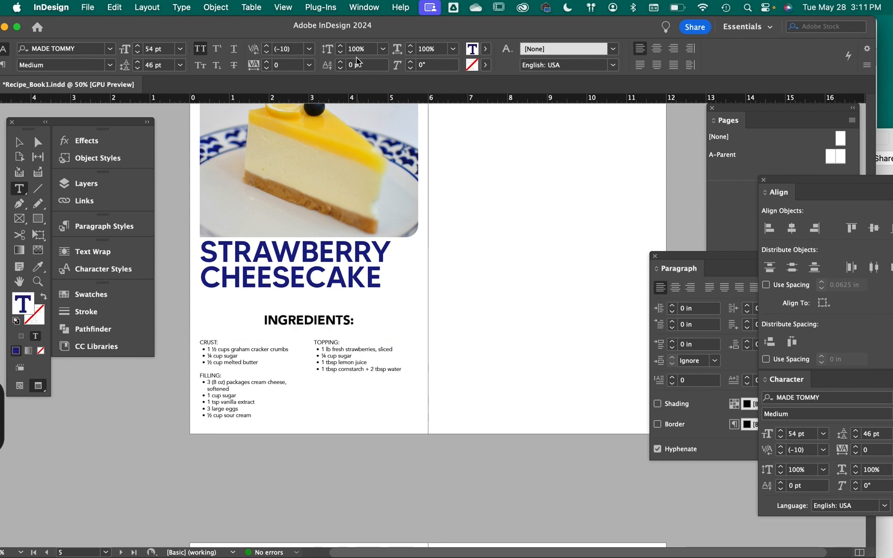
left_click(365, 8)
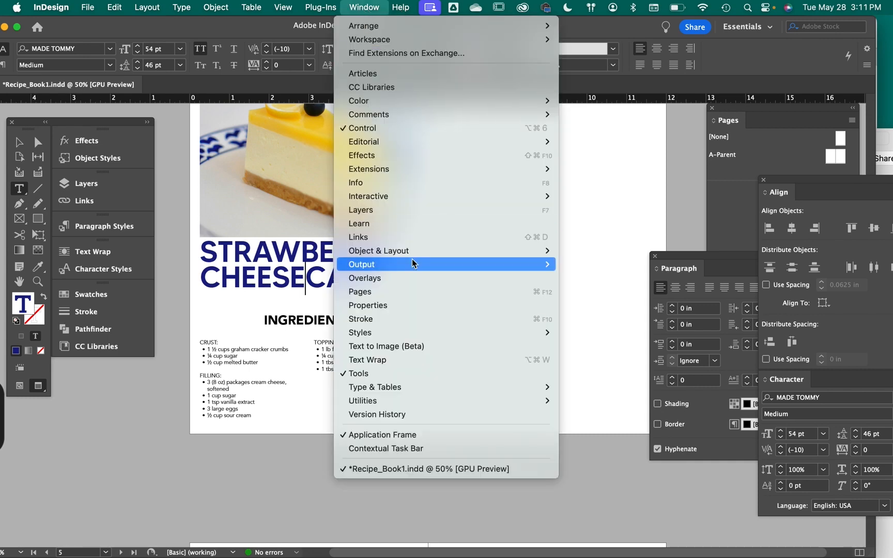
mouse_move(412, 264)
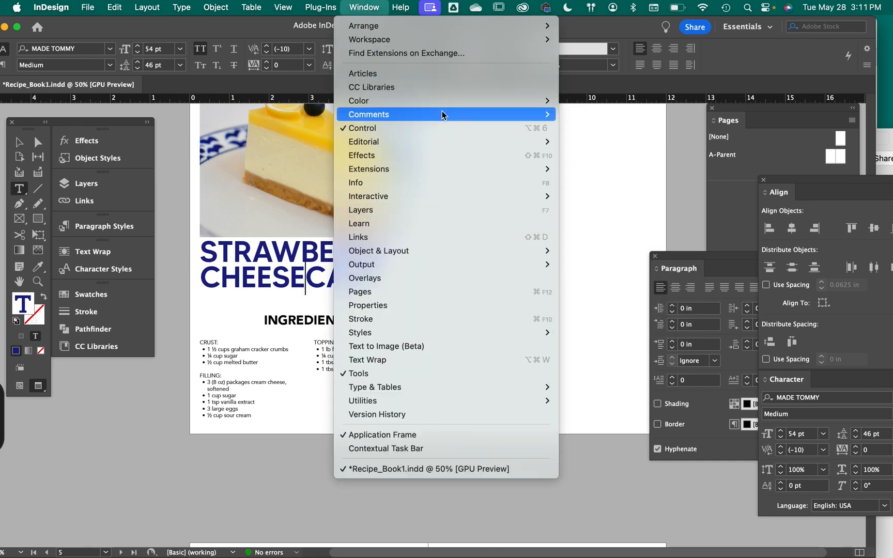
mouse_move(537, 101)
left_click(594, 130)
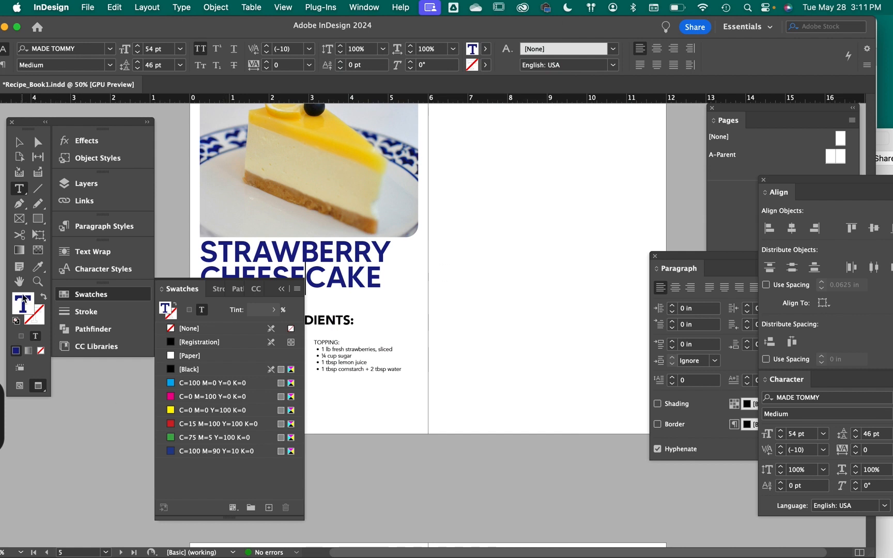
left_click_drag(167, 309, 186, 462)
left_click(188, 465)
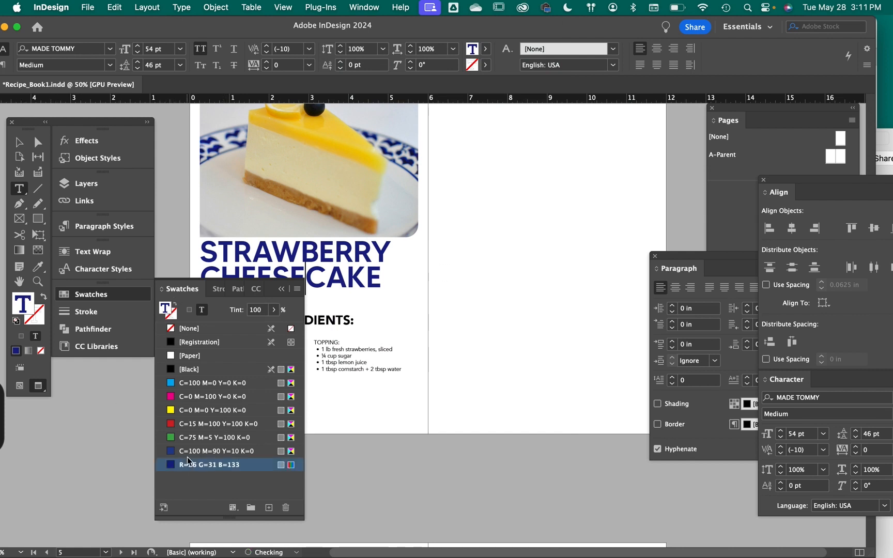
Convert the newly saved dark blue swatch from RGB to the CMYK color mode.
right_click(291, 471)
left_click(251, 477)
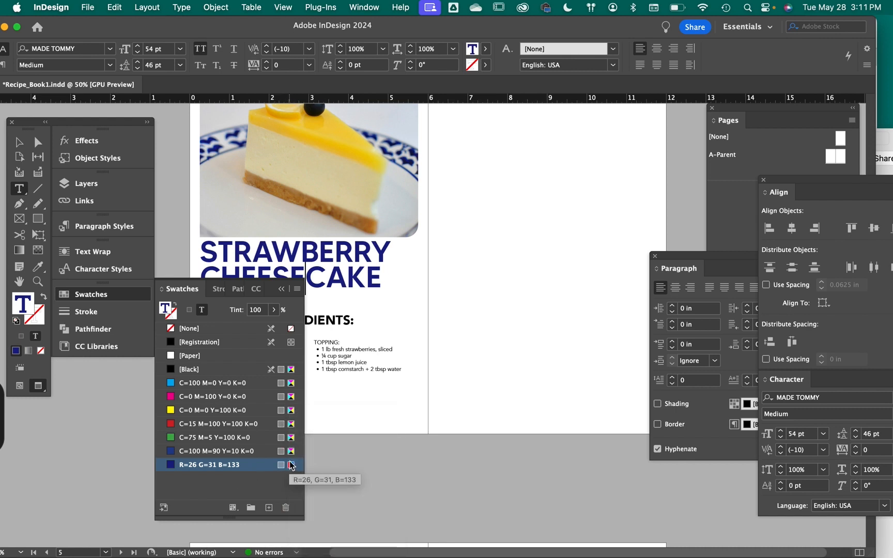
double_click(292, 468)
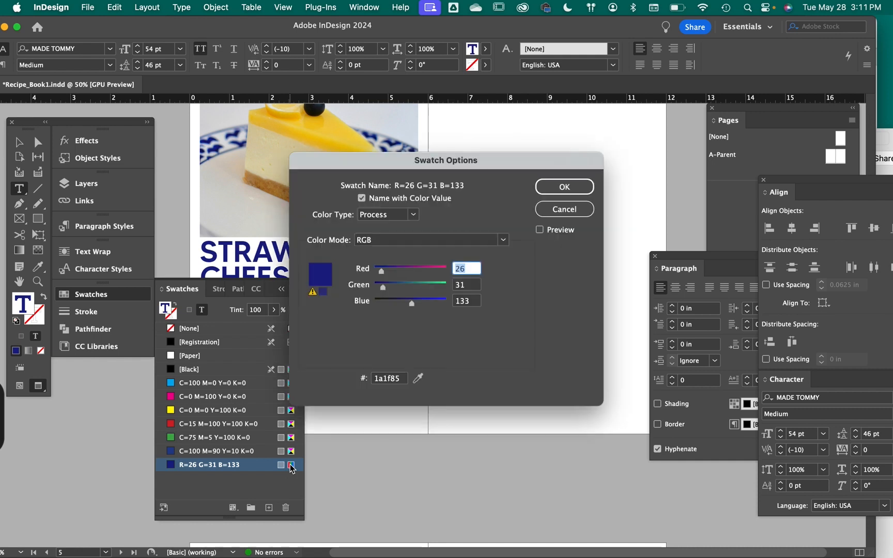
left_click(412, 239)
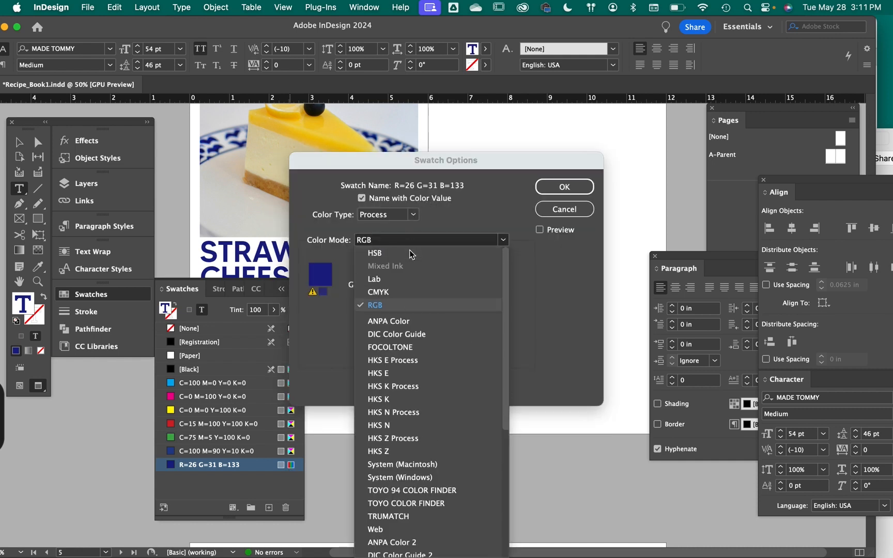
left_click(409, 282)
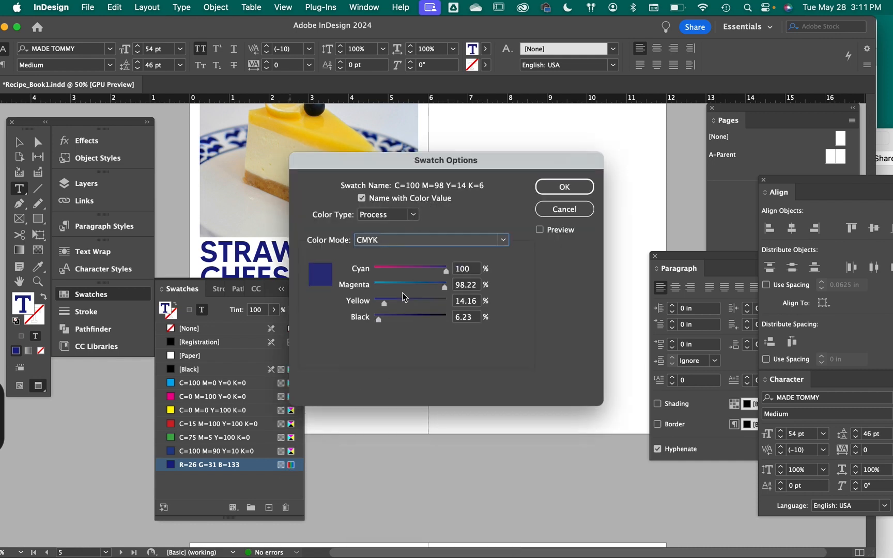
left_click(565, 186)
Apply the dark blue CMYK swatch to the page 4 title and to the INGREDIENTS: heading beneath it.
double_click(346, 281)
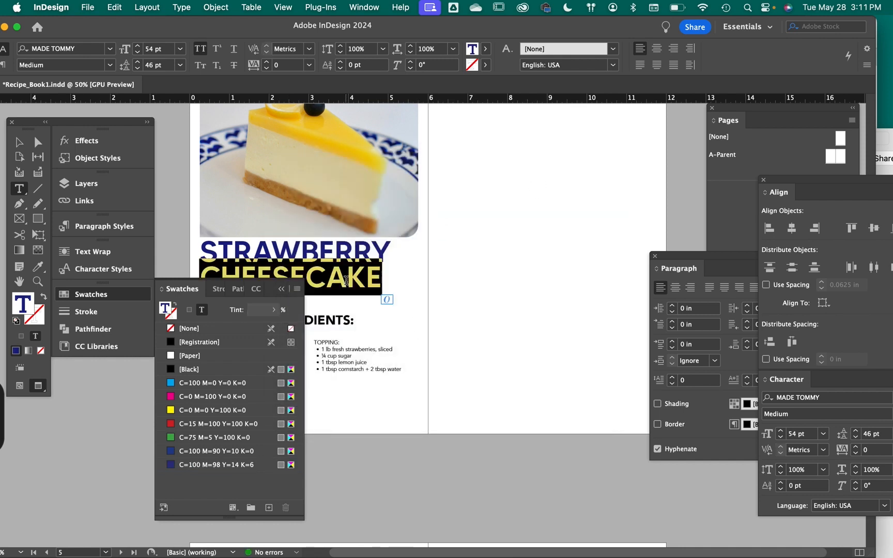
left_click_drag(381, 280, 200, 243)
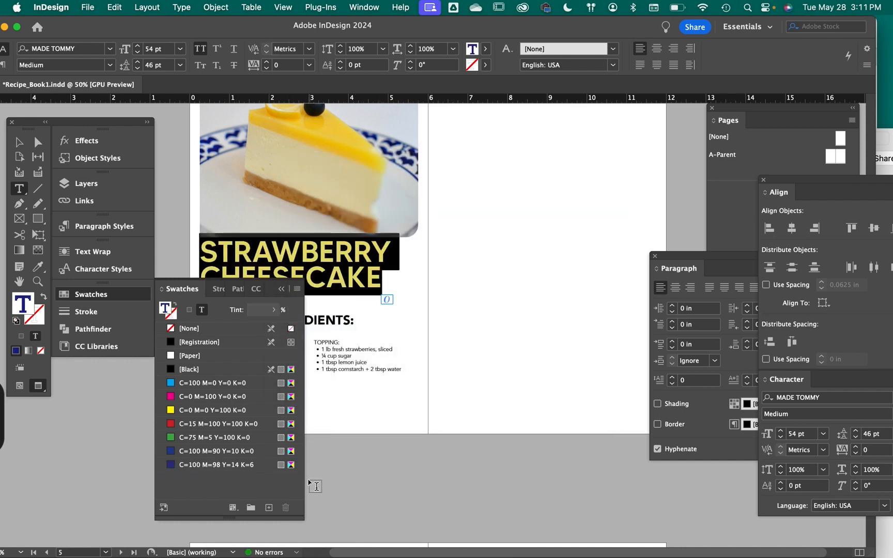
left_click(223, 465)
triple_click(335, 322)
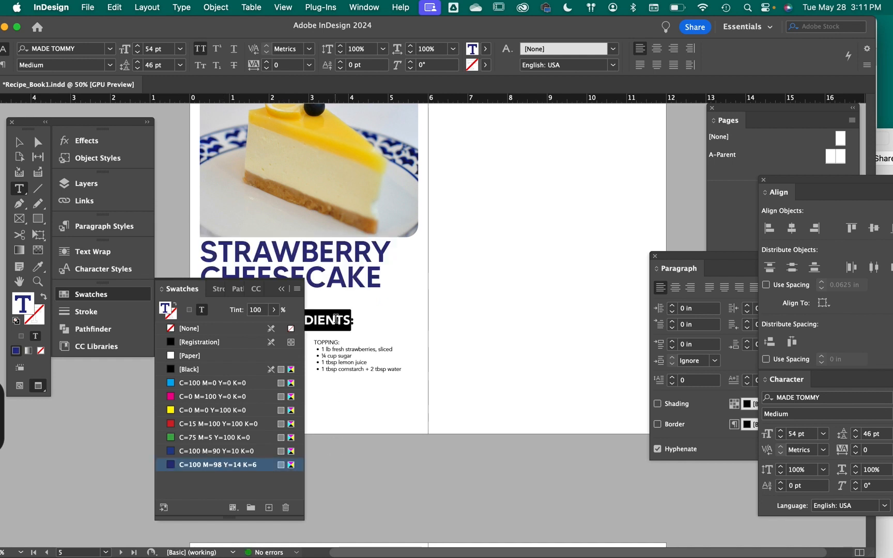
left_click(233, 464)
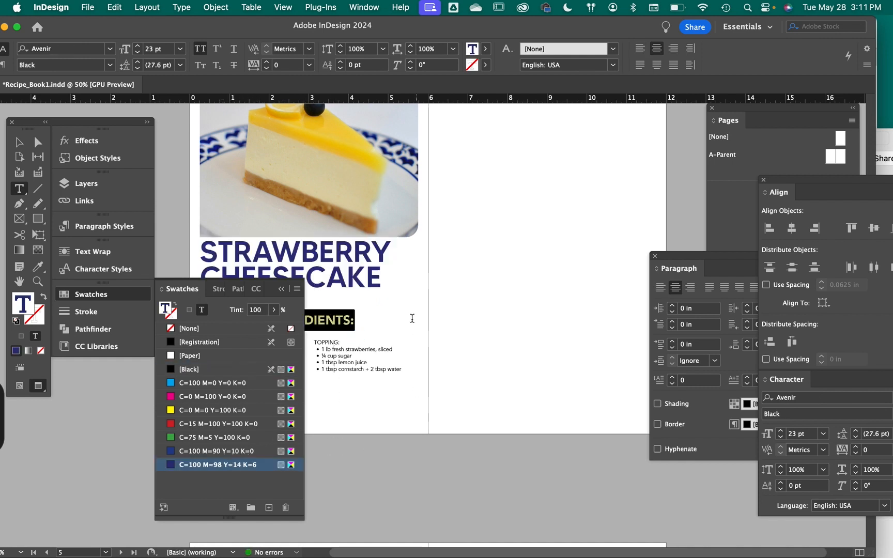
left_click(411, 317)
left_click(19, 142)
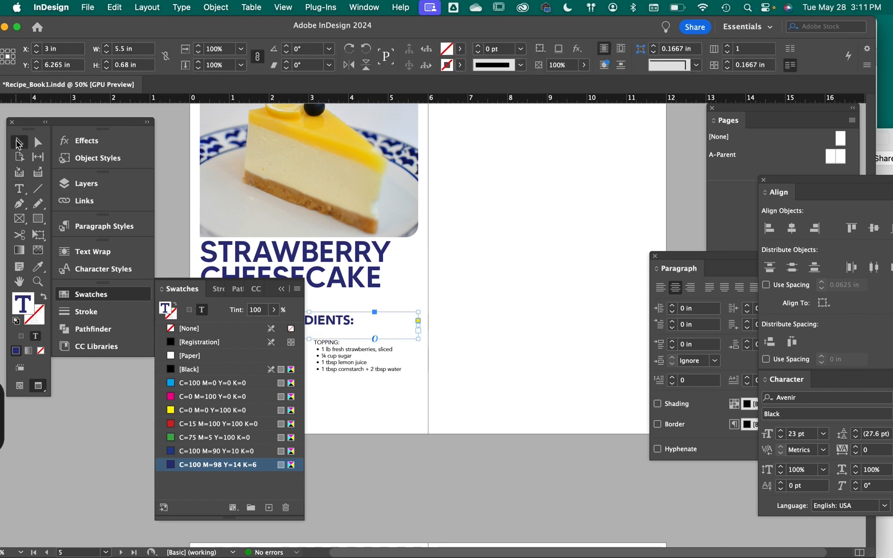
left_click(505, 295)
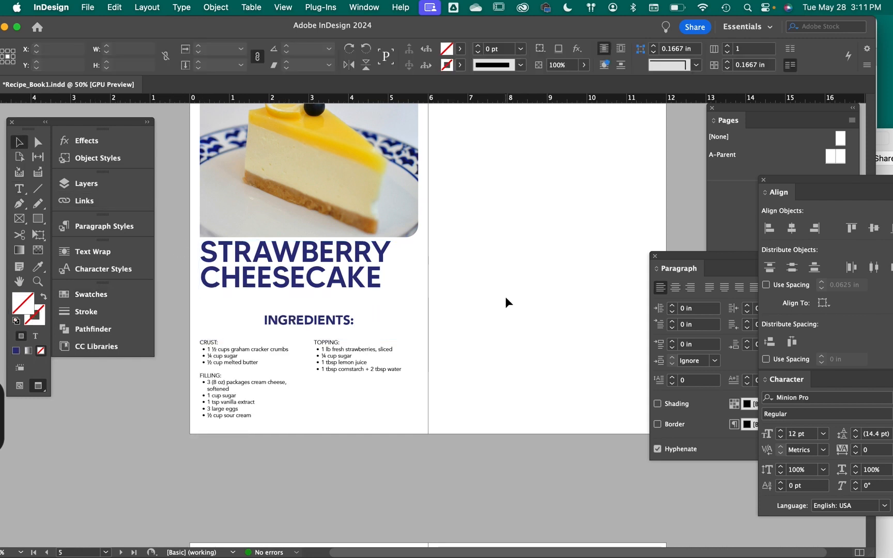
Copy the INSTRUCTIONS: text frame from page 3 and paste it onto the pages 4–5 spread.
scroll(514, 353, "up", 2)
scroll(514, 353, "right", 1)
scroll(515, 355, "up", 10)
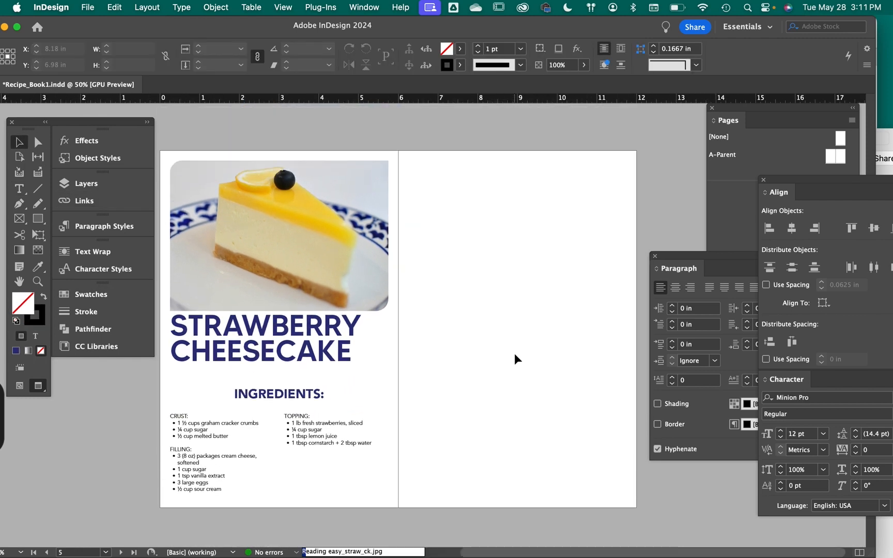
scroll(515, 355, "right", 1)
scroll(514, 353, "up", 2)
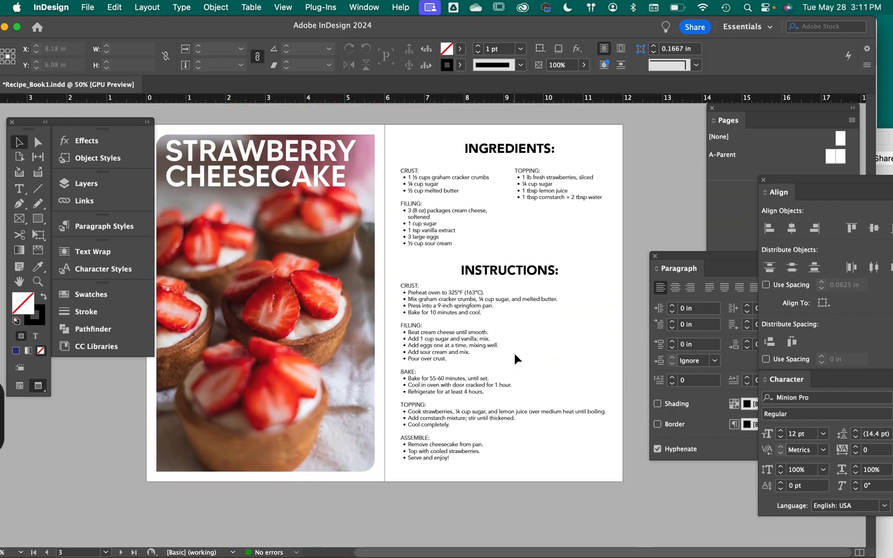
left_click_drag(530, 510, 416, 269)
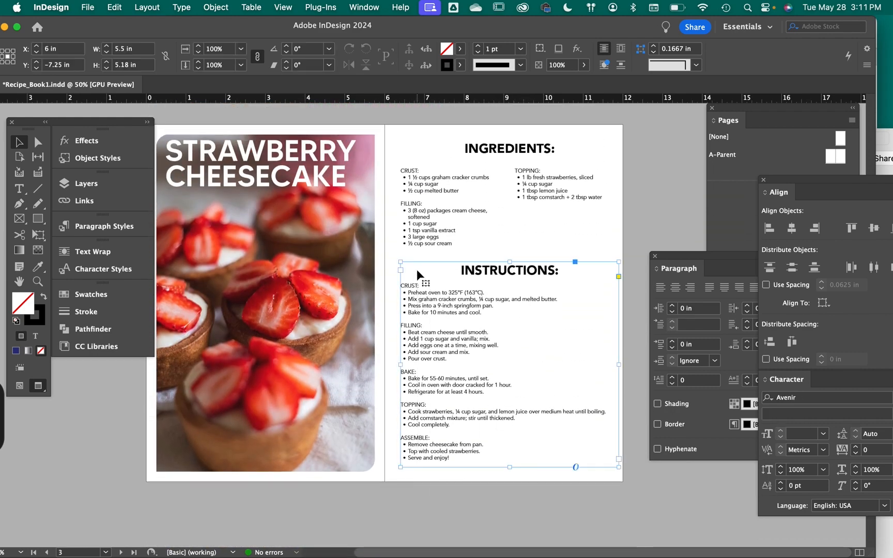
scroll(417, 270, "down", 10)
scroll(416, 269, "up", 2)
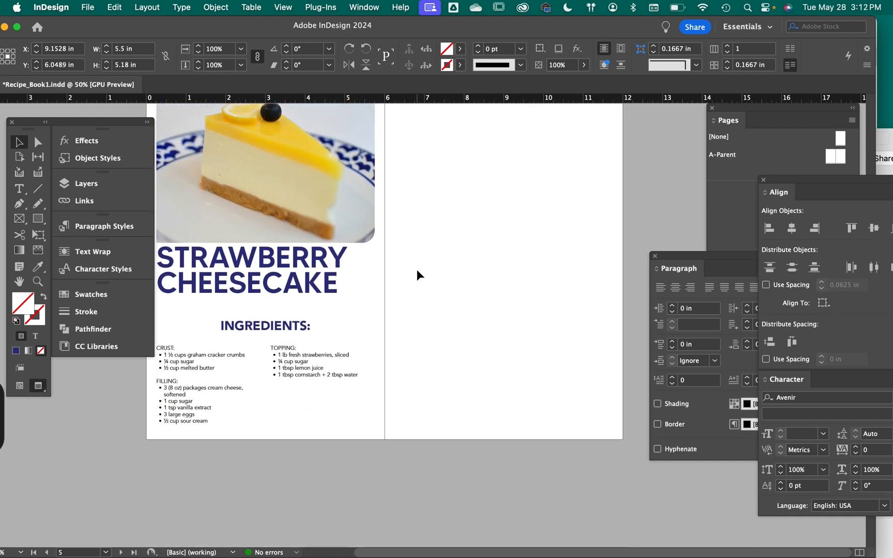
key("super+v")
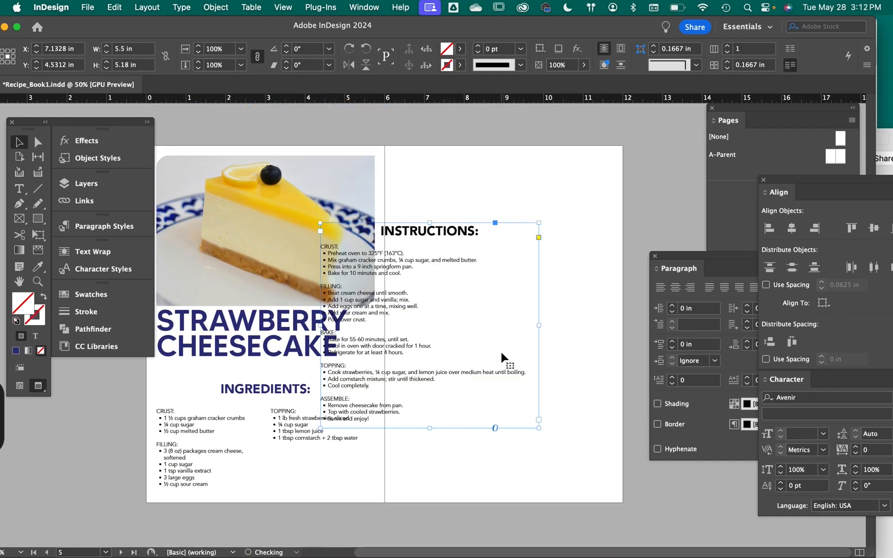
Position the pasted instructions at the top margin of page 5, at X 9 in, Y 2.91 in.
left_click_drag(419, 267, 497, 255)
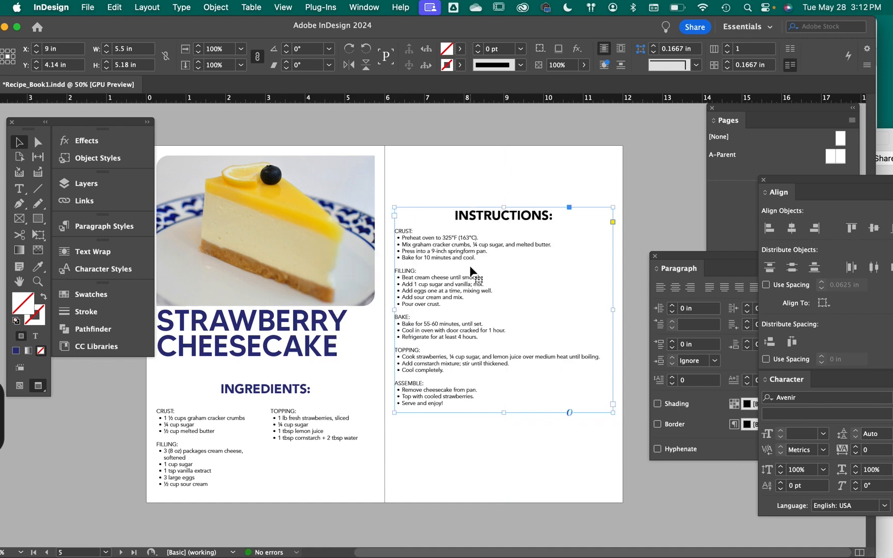
left_click_drag(463, 283, 461, 233)
left_click(476, 417)
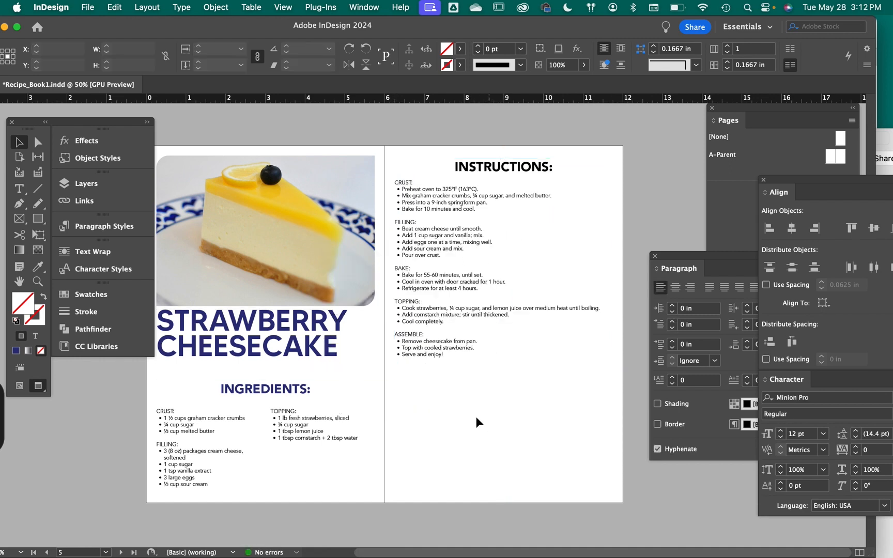
Duplicate the rounded cake photo frame into the empty area beneath the instructions on page 5.
left_click(337, 263)
left_click_drag(336, 261, 489, 446)
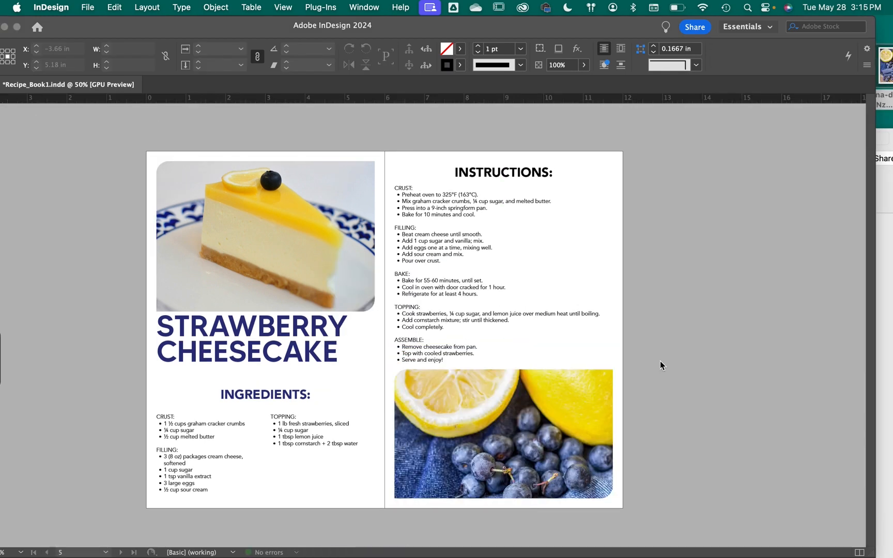
Review the text and photo layout of the pages 4–5 spread and the remaining pages through page 8.
scroll(660, 360, "down", 1)
scroll(660, 360, "up", 1)
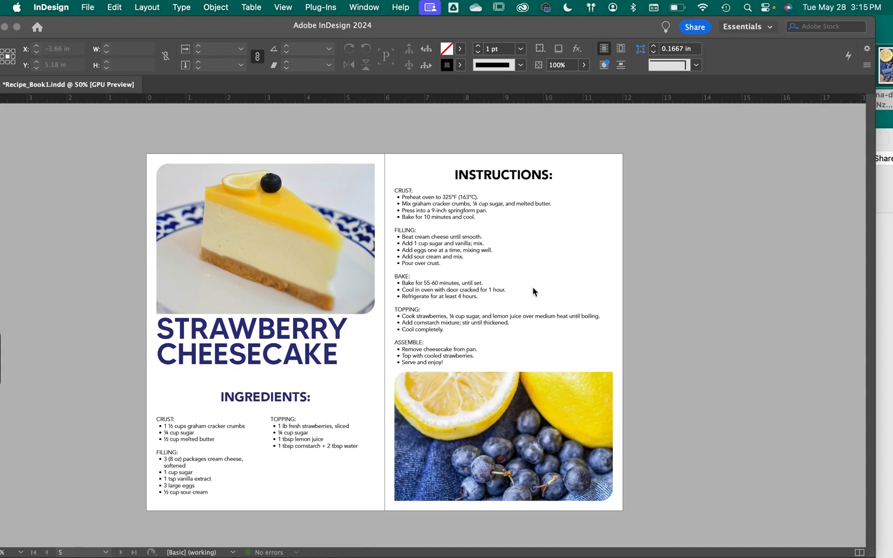
left_click(532, 287)
left_click(464, 280)
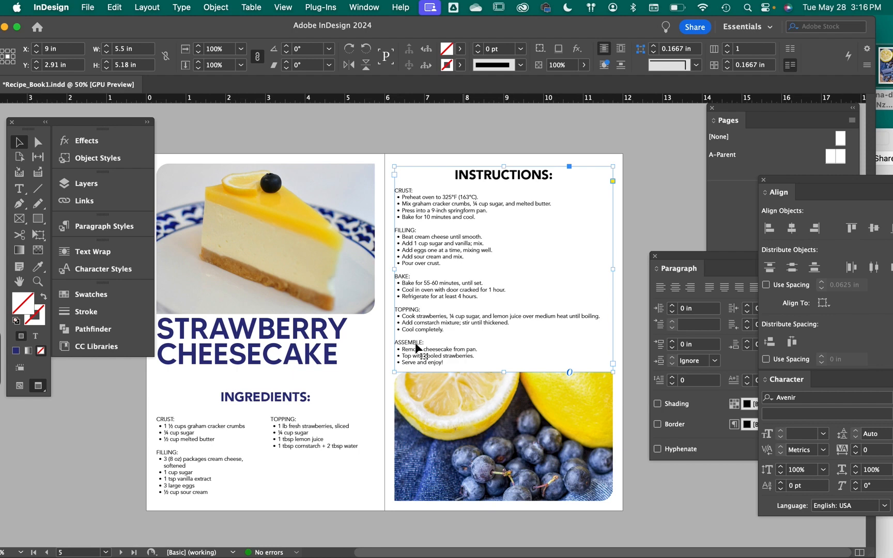
scroll(295, 472, "left", 3)
scroll(295, 472, "left", 2)
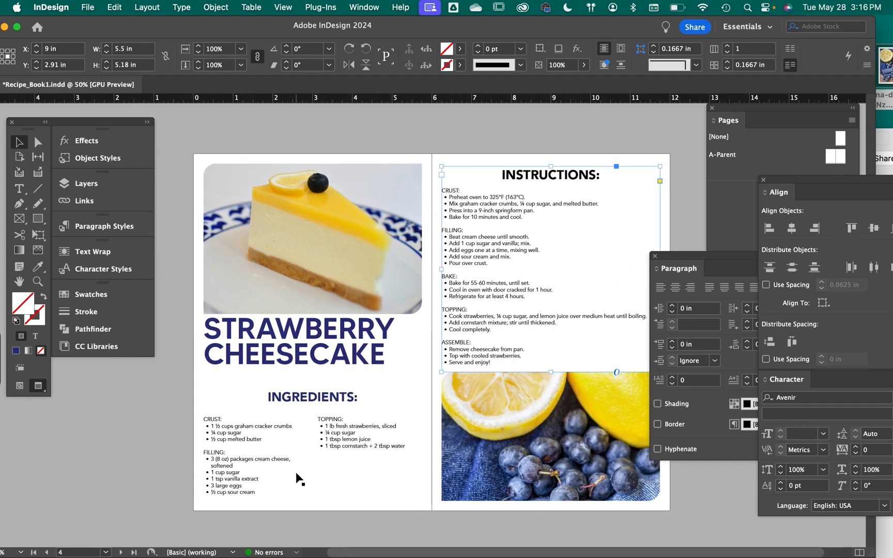
left_click(259, 463)
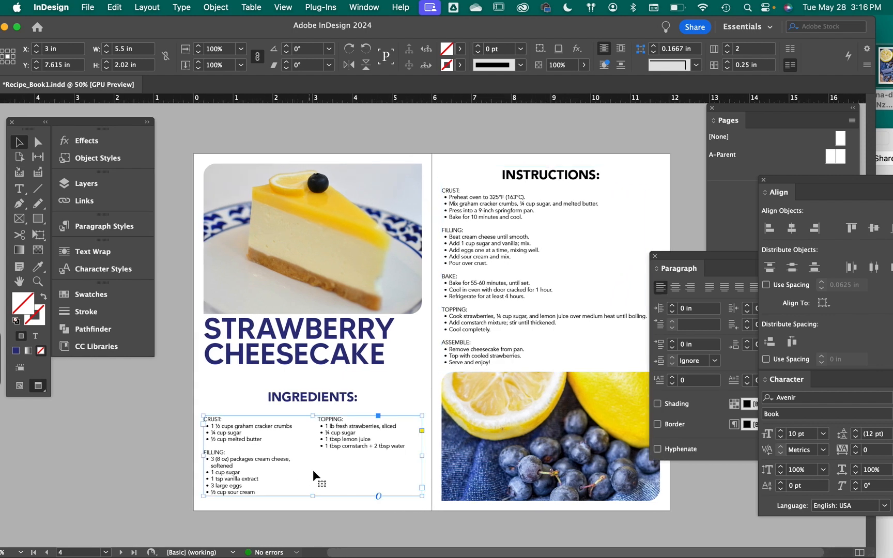
scroll(354, 452, "down", 3)
scroll(355, 452, "right", 3)
scroll(355, 451, "up", 15)
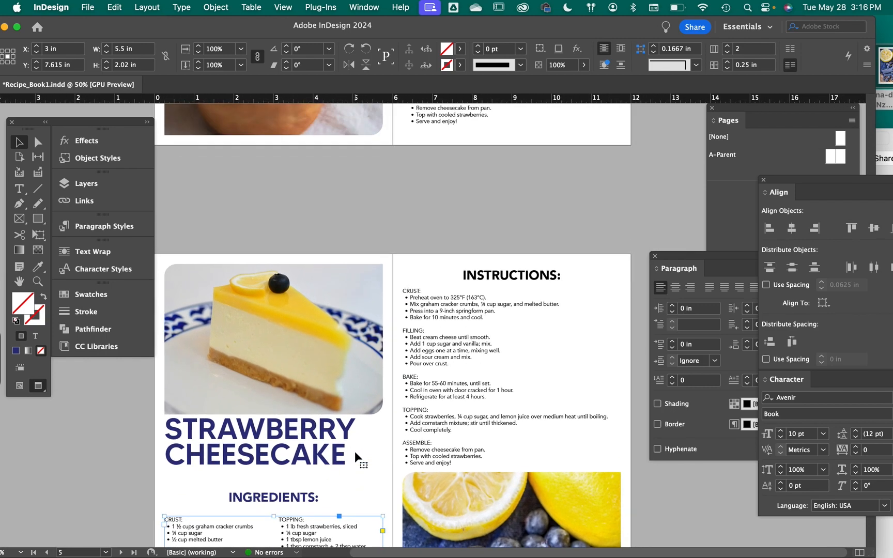
scroll(355, 451, "down", 15)
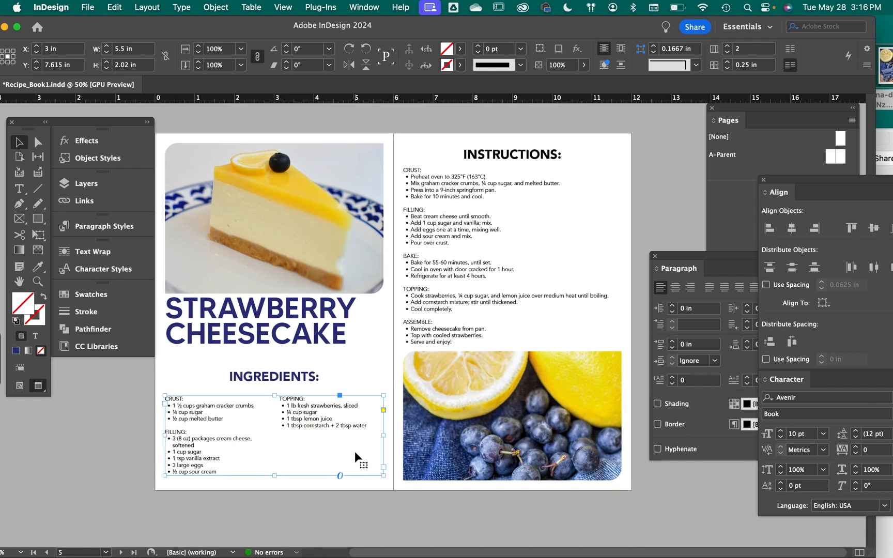
scroll(354, 452, "down", 2)
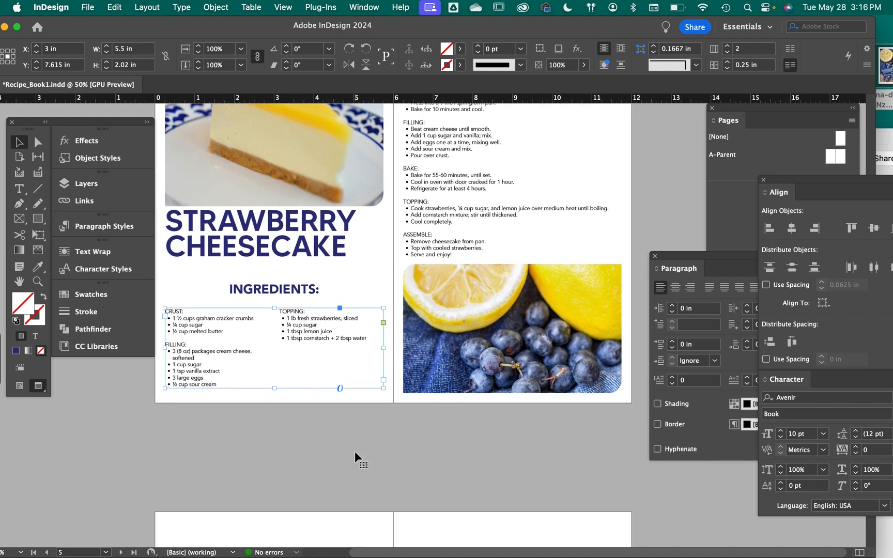
scroll(355, 451, "up", 2)
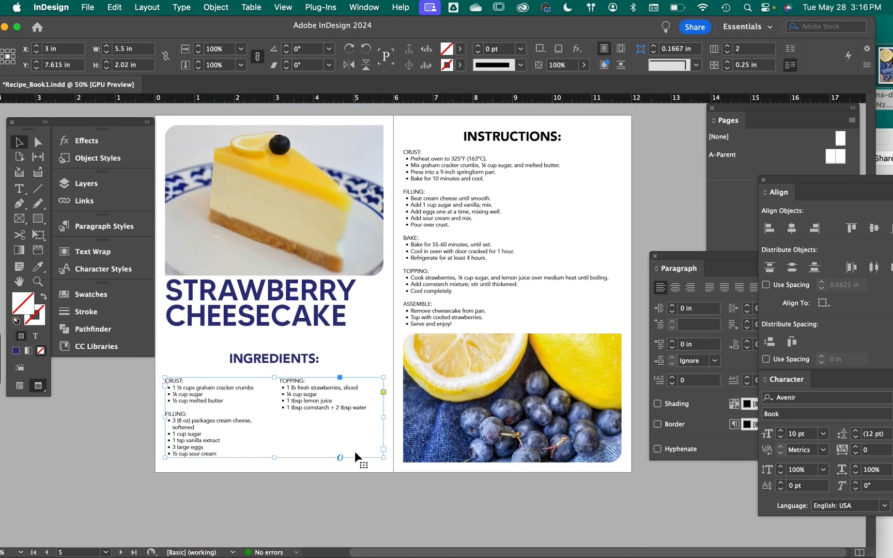
left_click(442, 502)
scroll(443, 501, "up", 1)
scroll(296, 393, "down", 20)
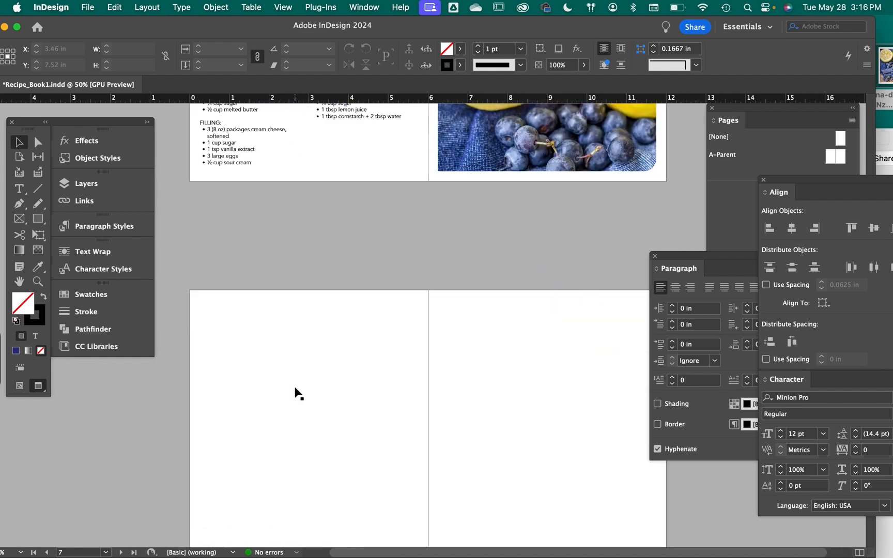
scroll(299, 394, "left", 1)
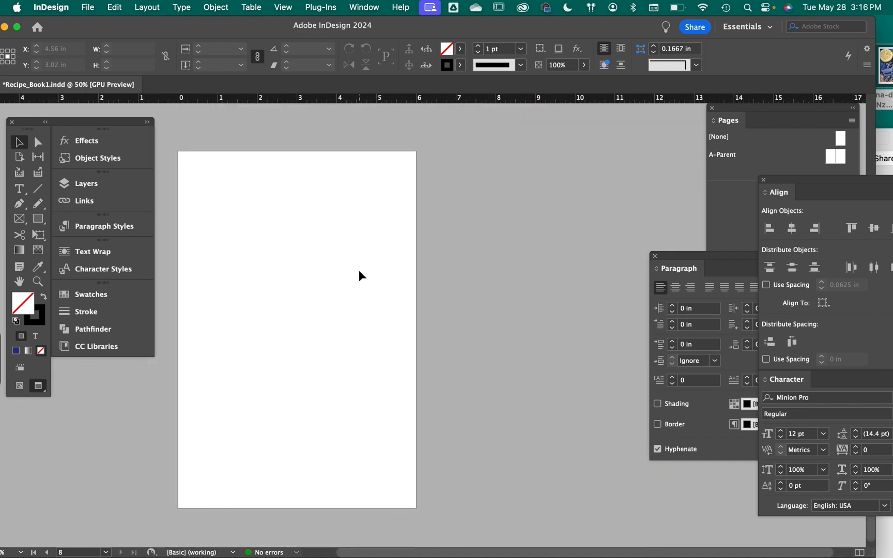
scroll(359, 270, "left", 1)
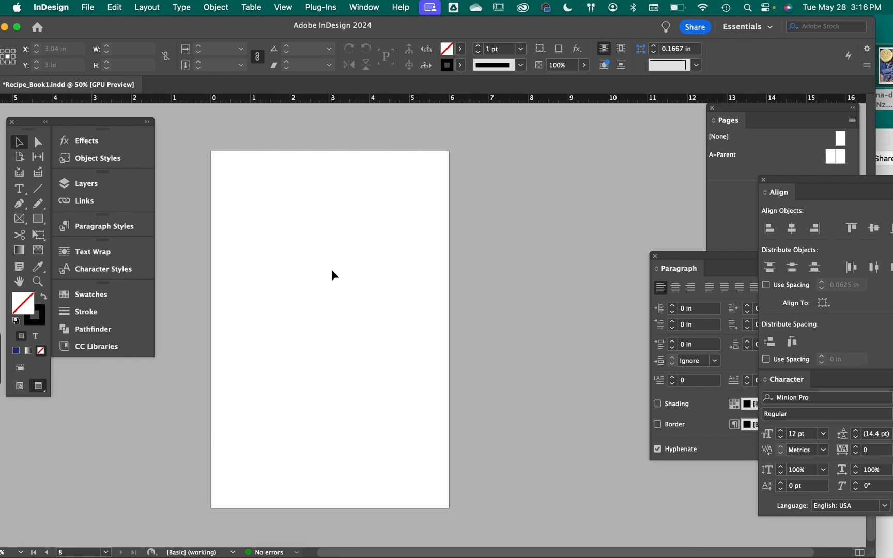
Copy the green author-credit bar and its text from the front cover and paste them onto page 8.
scroll(331, 269, "up", 20)
scroll(332, 269, "up", 4)
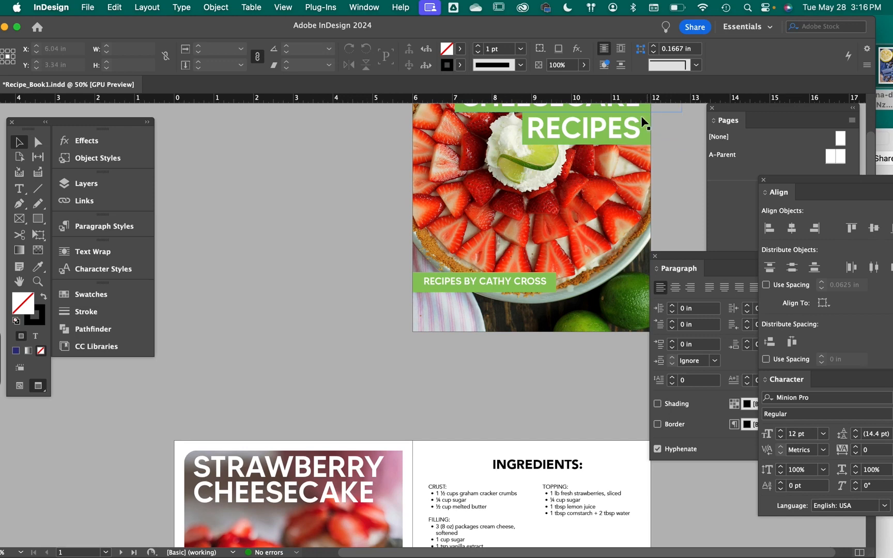
left_click(550, 280)
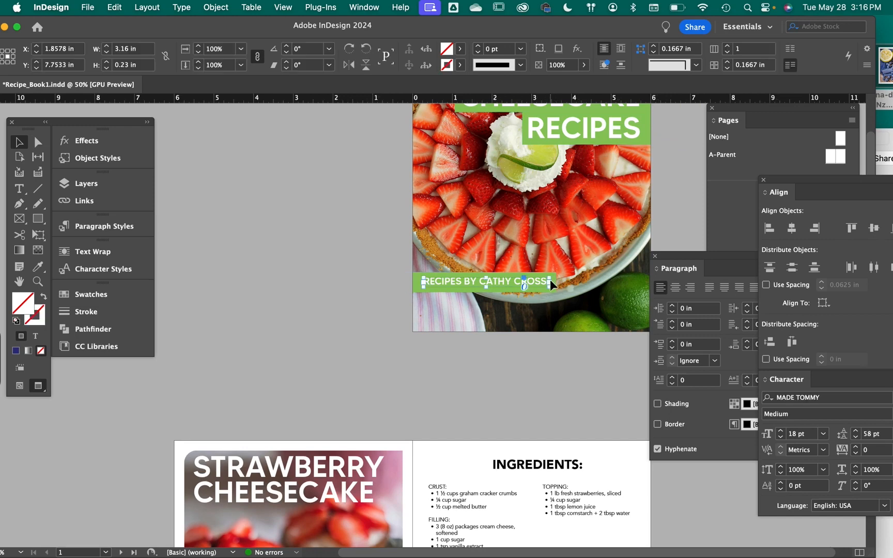
double_click(451, 281)
scroll(452, 282, "down", 20)
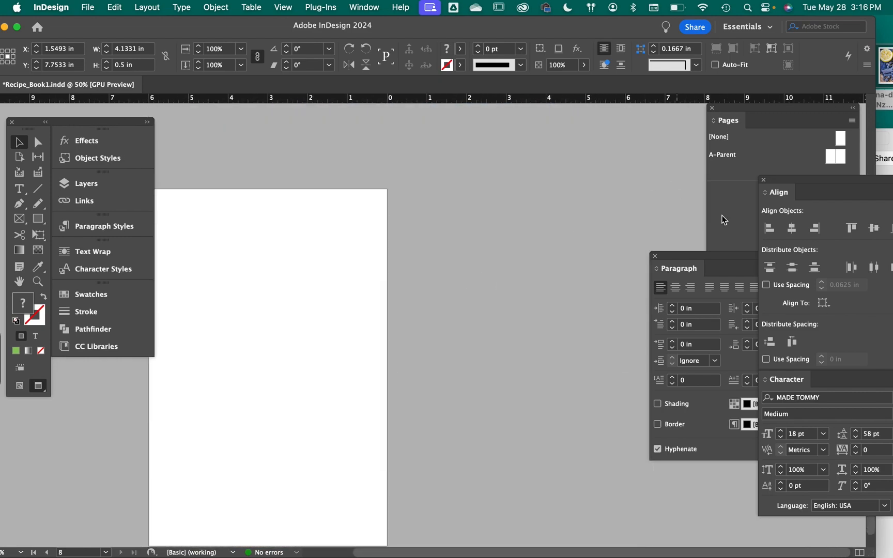
scroll(341, 284, "left", 3)
key("super+v")
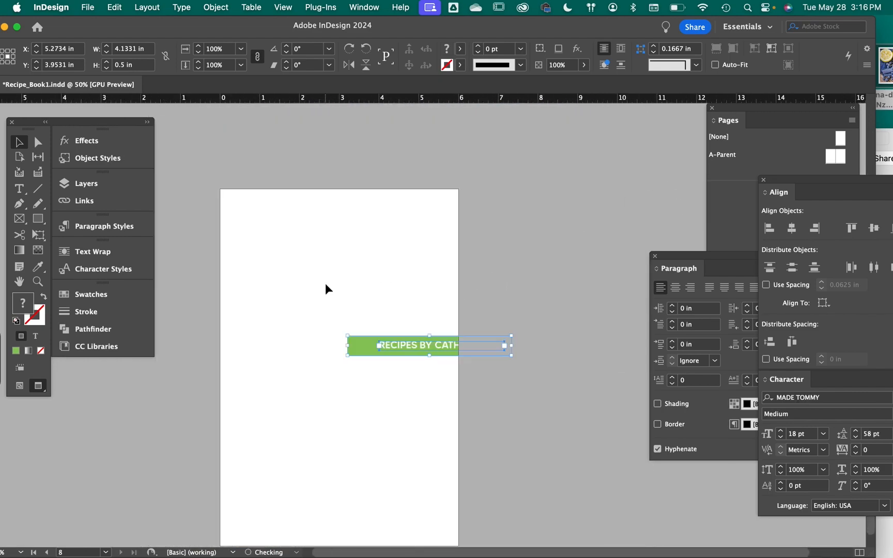
Move the pasted author-credit bar and its text fully onto page 8 and show the layout guides.
left_click_drag(360, 352, 253, 356)
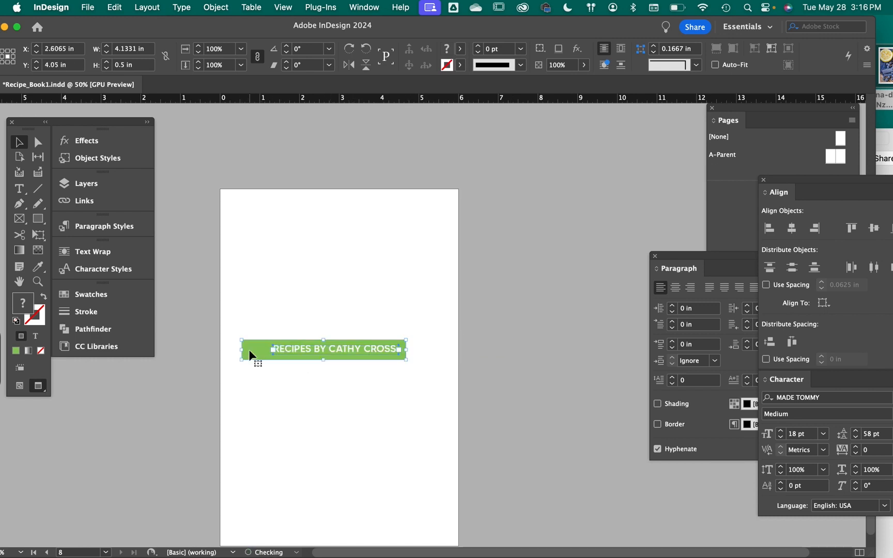
key("w")
left_click(262, 364)
Stretch the green bar to the top and both side bleed edges of page 8, making it 6.25 × 4.425 in.
left_click(269, 346)
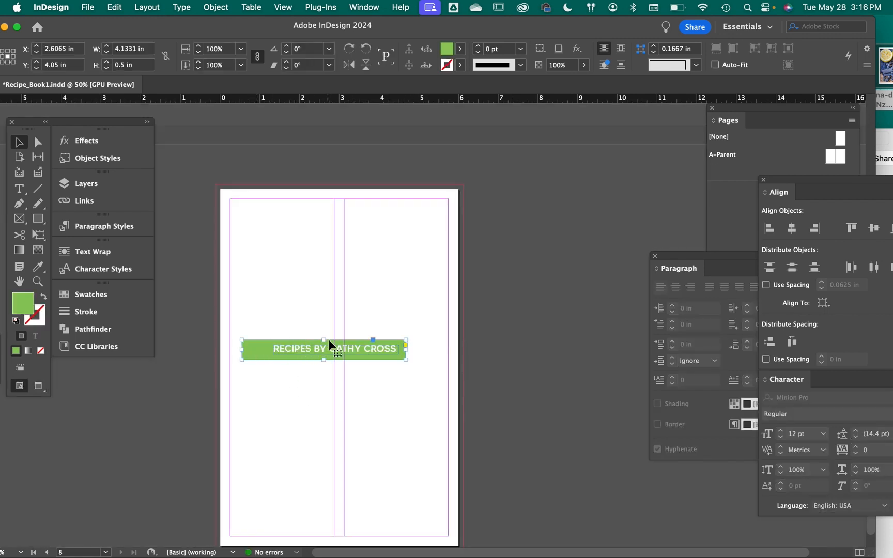
left_click_drag(323, 340, 314, 183)
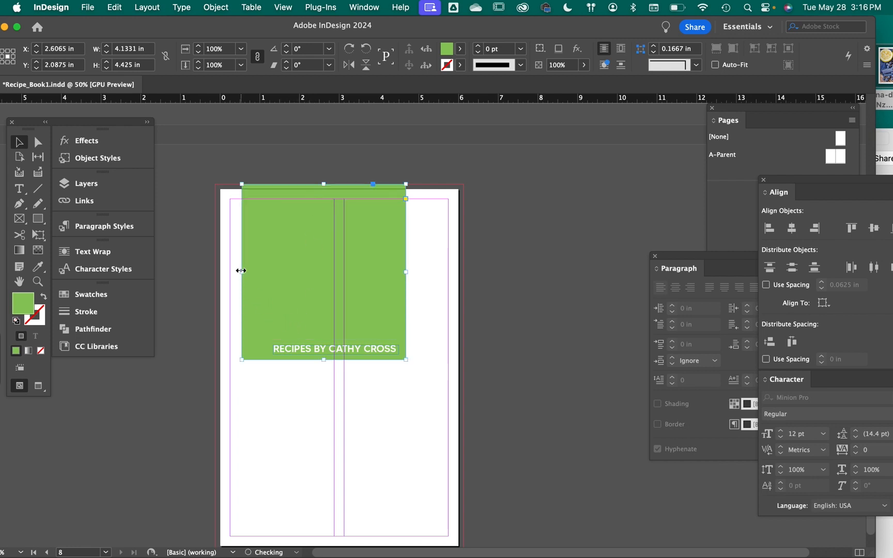
left_click_drag(241, 270, 215, 272)
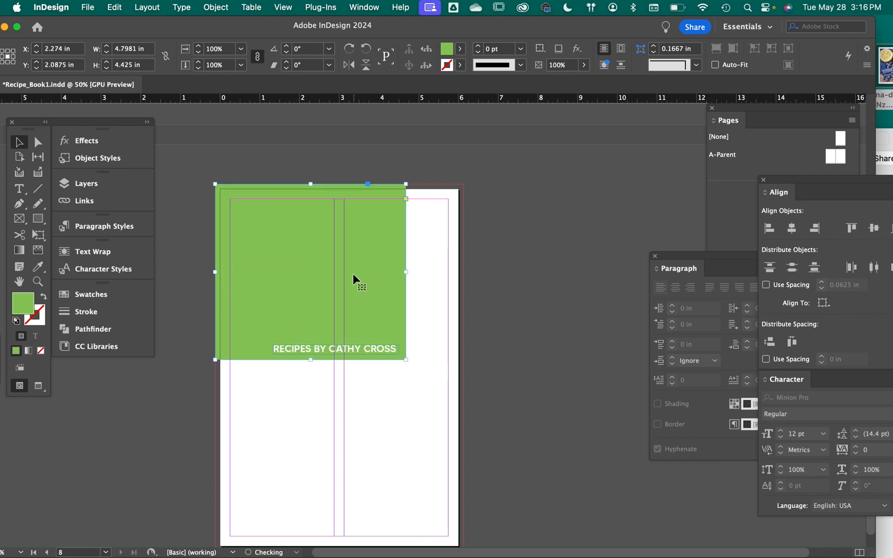
left_click_drag(406, 274, 464, 272)
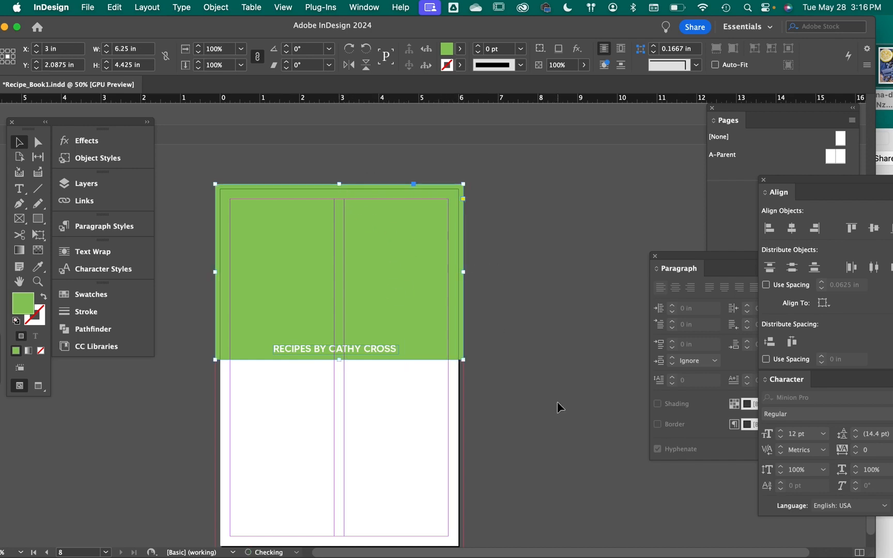
scroll(558, 402, "down", 3)
left_click(521, 417)
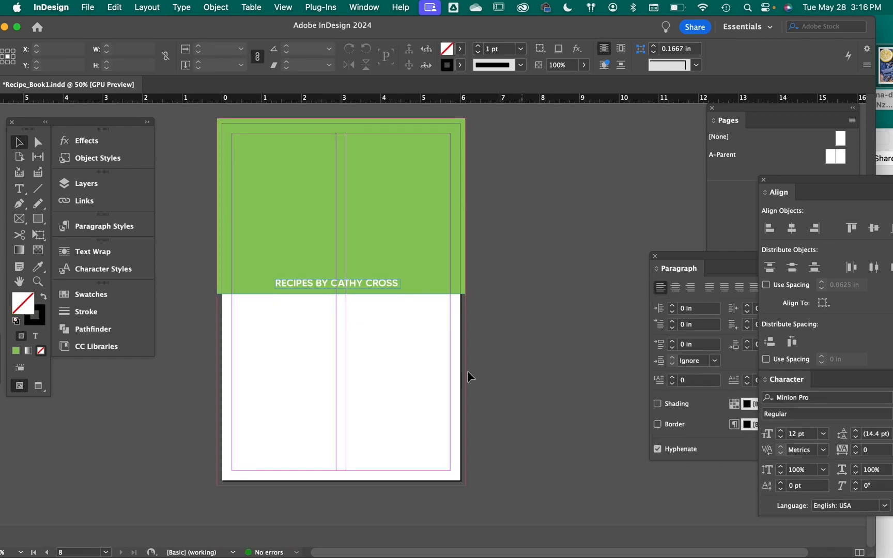
left_click(363, 283)
triple_click(363, 283)
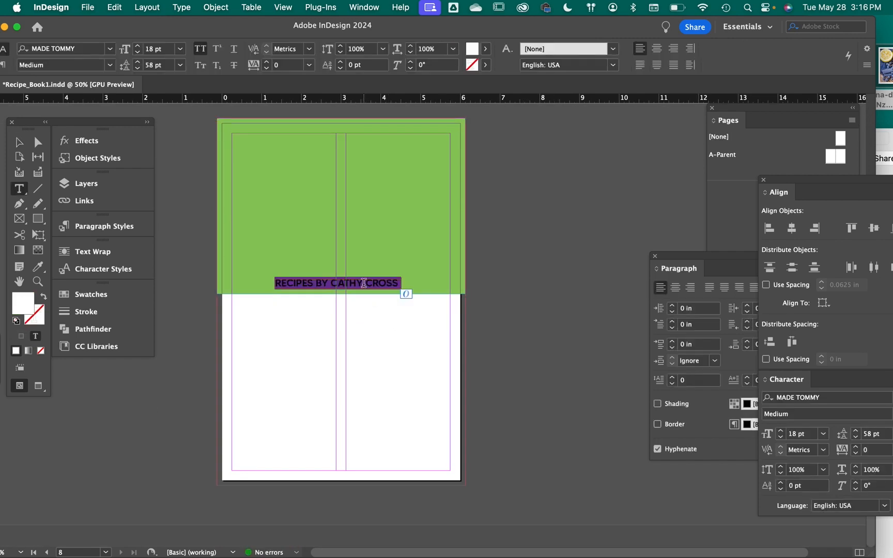
type("WWW.")
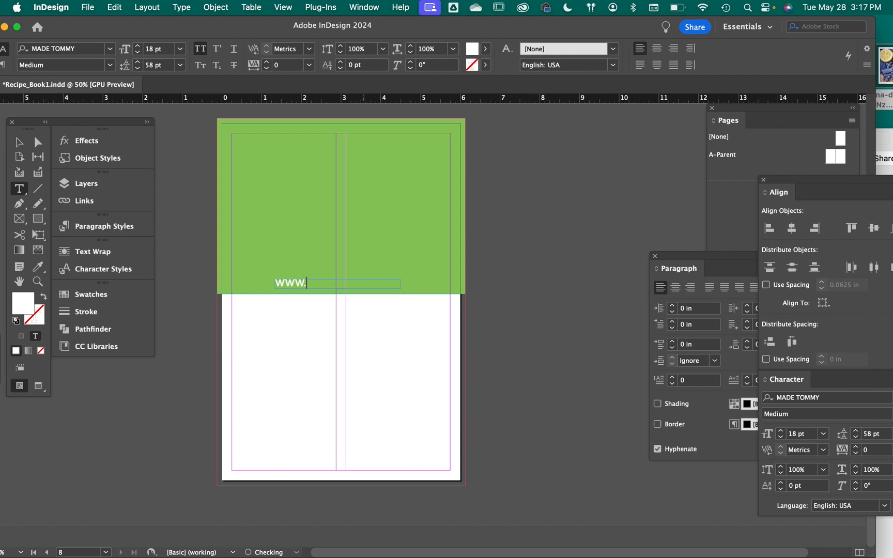
type("CATHYCAKES.COM")
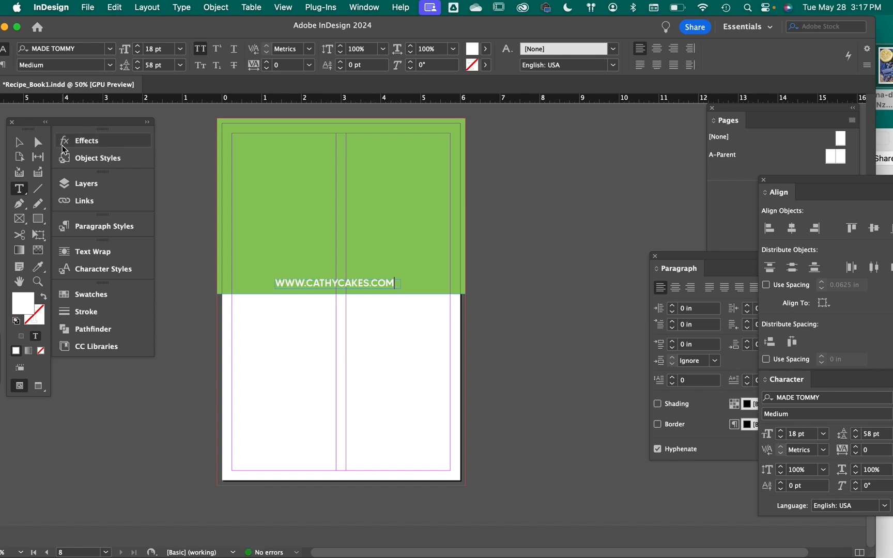
Centre the web address horizontally on page 8 at X 3 in and preview the page without guides.
left_click(19, 141)
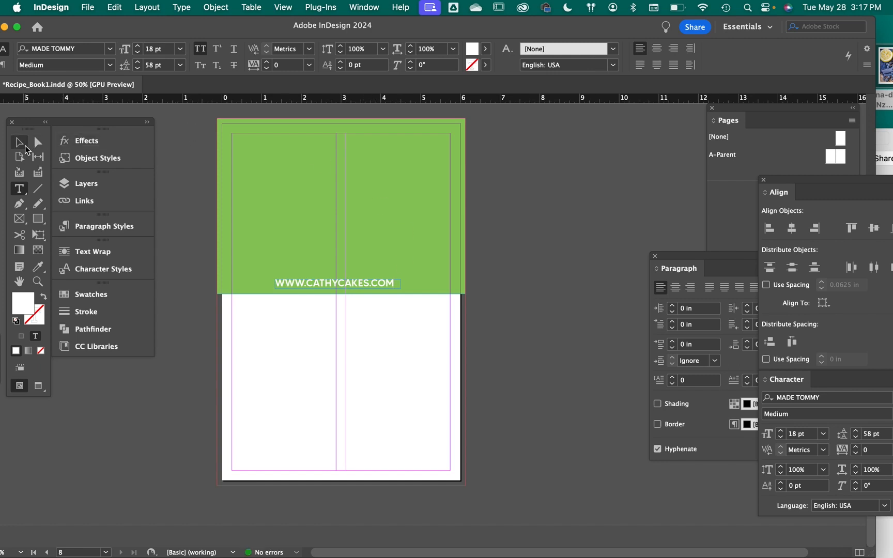
left_click(379, 296)
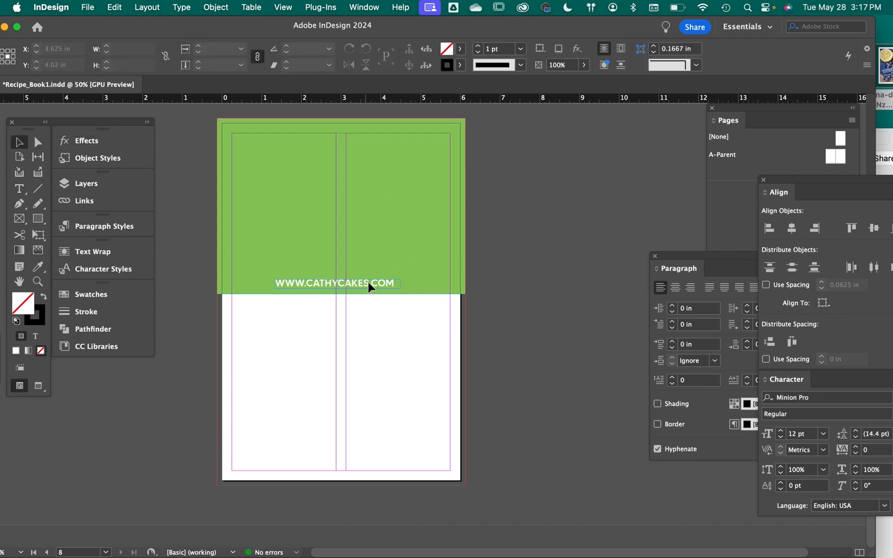
left_click_drag(368, 283, 375, 283)
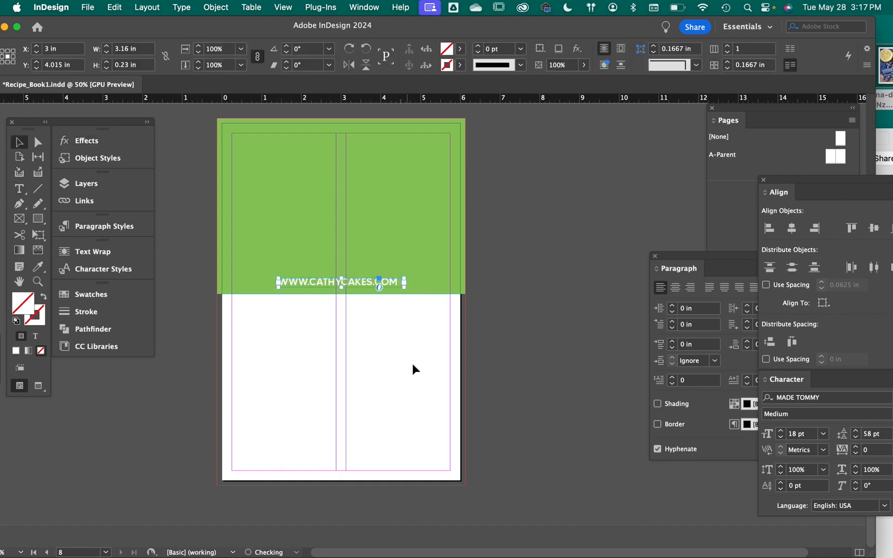
left_click(419, 366)
key("w")
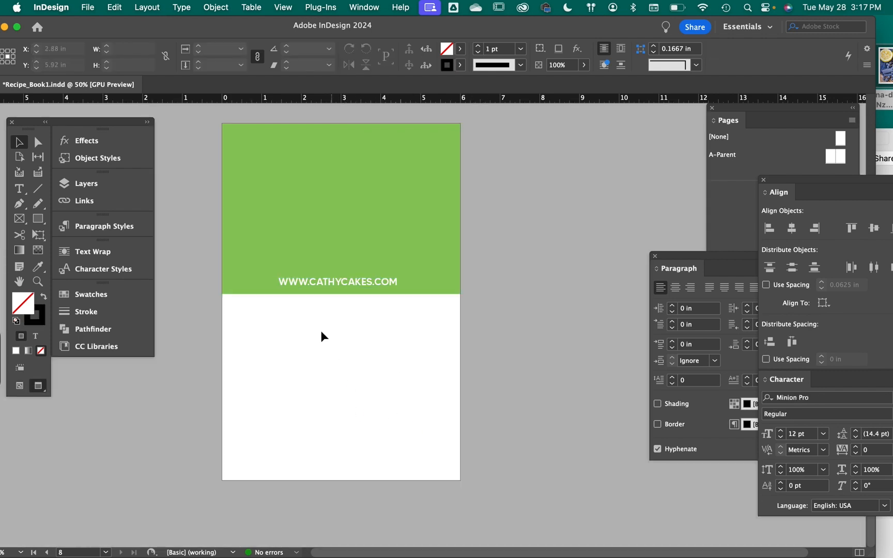
Extend the green rectangle to the bottom bleed edge, making it 6.25 × 9.25 in, and move the web address near the bottom of the page.
left_click(435, 258)
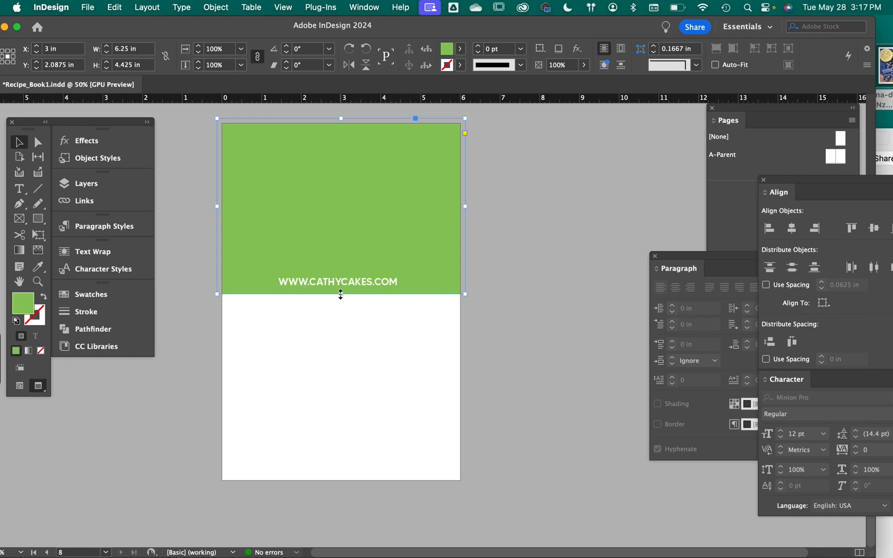
left_click_drag(341, 294, 345, 486)
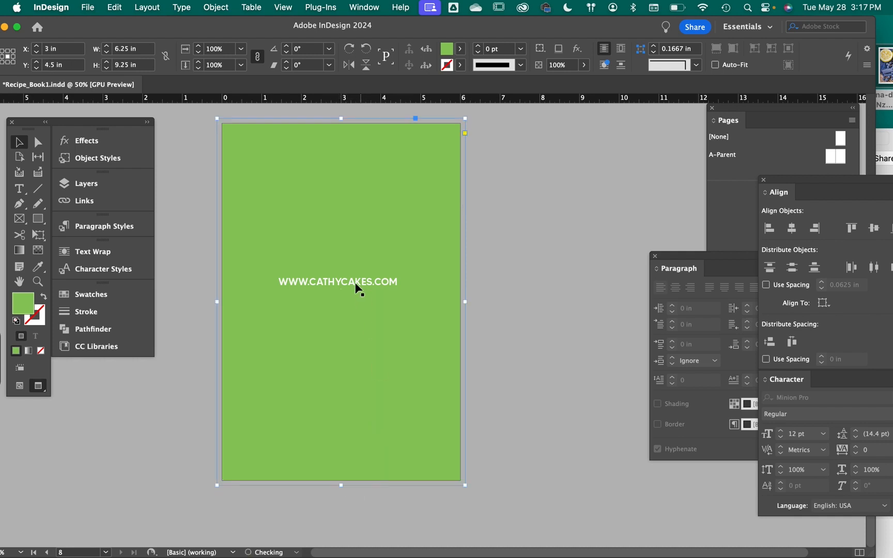
left_click(349, 281)
left_click_drag(357, 279, 359, 457)
left_click(531, 397)
Draw two staggered picture frames on page 8, an upper-left one about 4.28 × 2.74 in and a lower-right one about 4.02 × 2.68 in.
key("f")
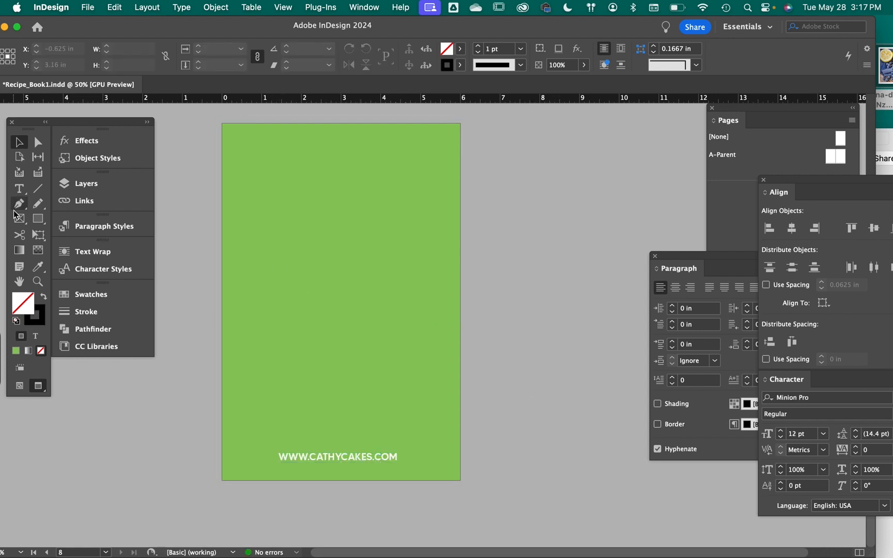
left_click_drag(209, 134, 379, 243)
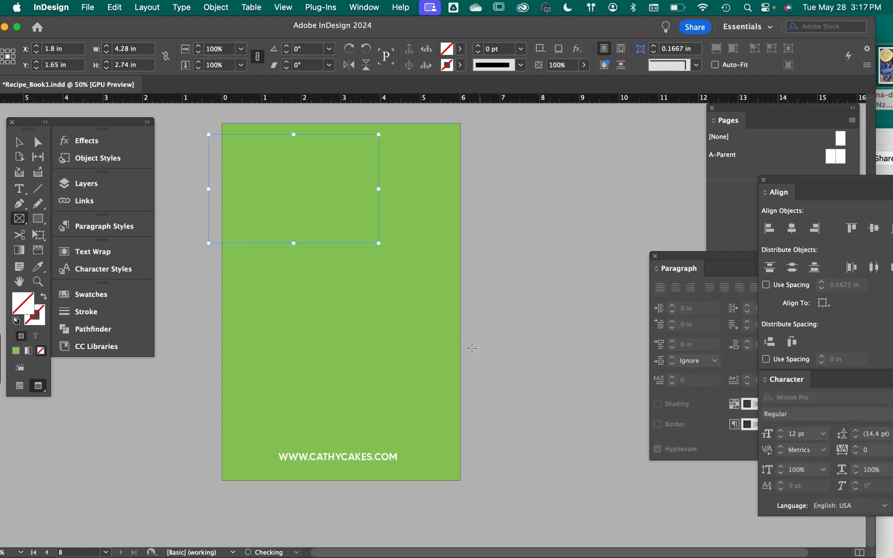
left_click_drag(478, 358, 318, 252)
key("v")
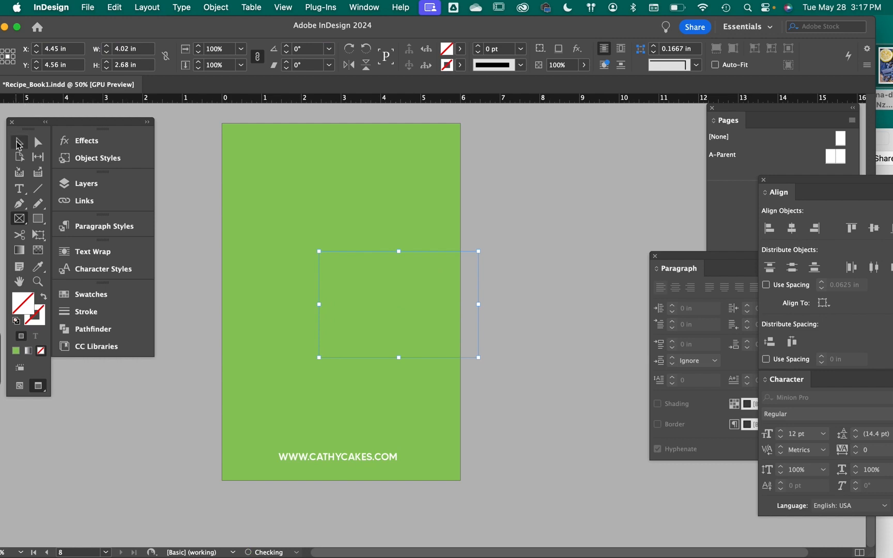
Preview the available cheesecake photos and place blueberry_Ck.jpg in the upper picture frame.
left_click(323, 198)
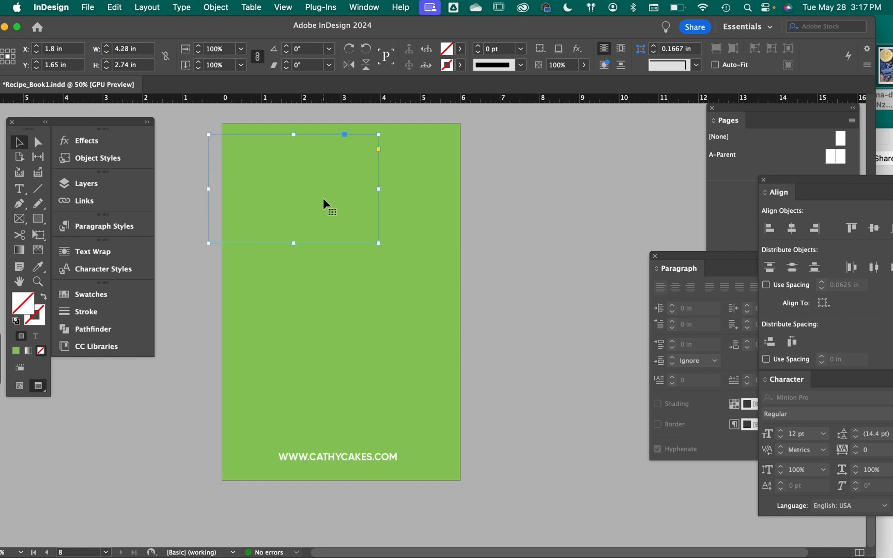
key("super+d")
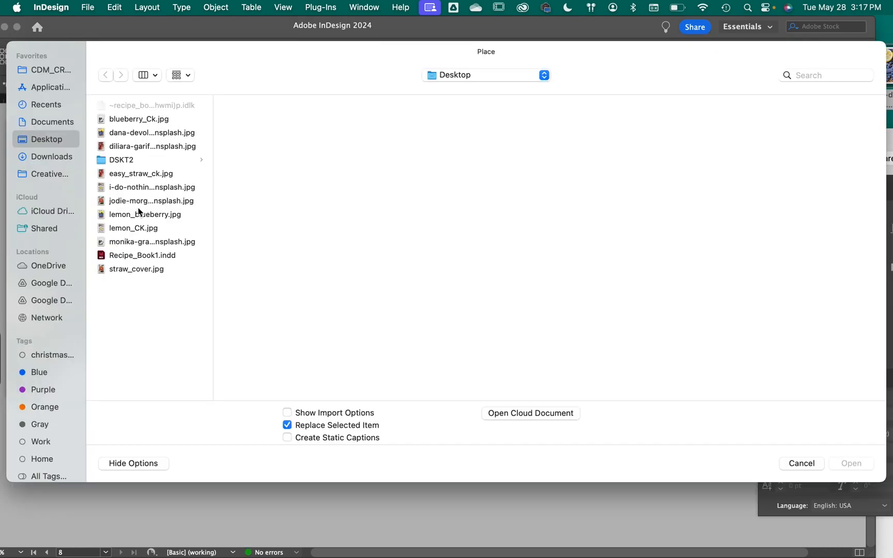
left_click(130, 229)
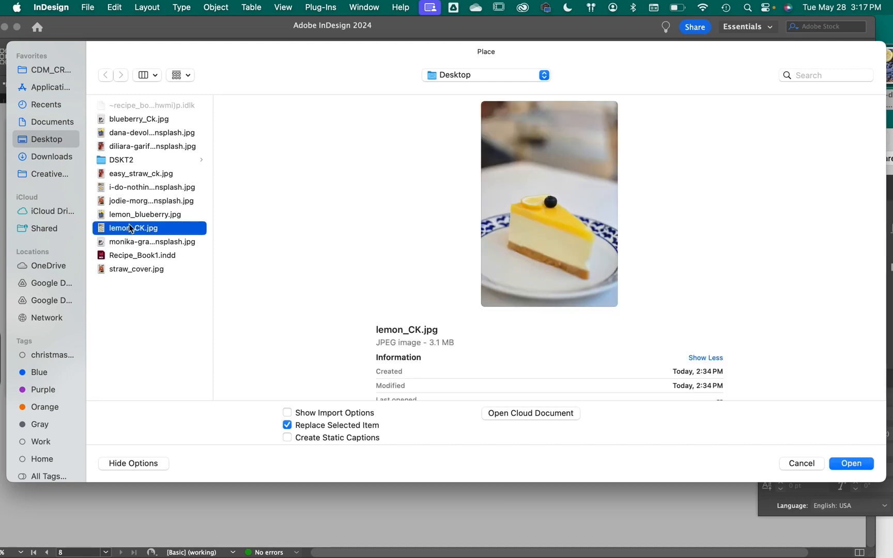
left_click(132, 215)
left_click(132, 196)
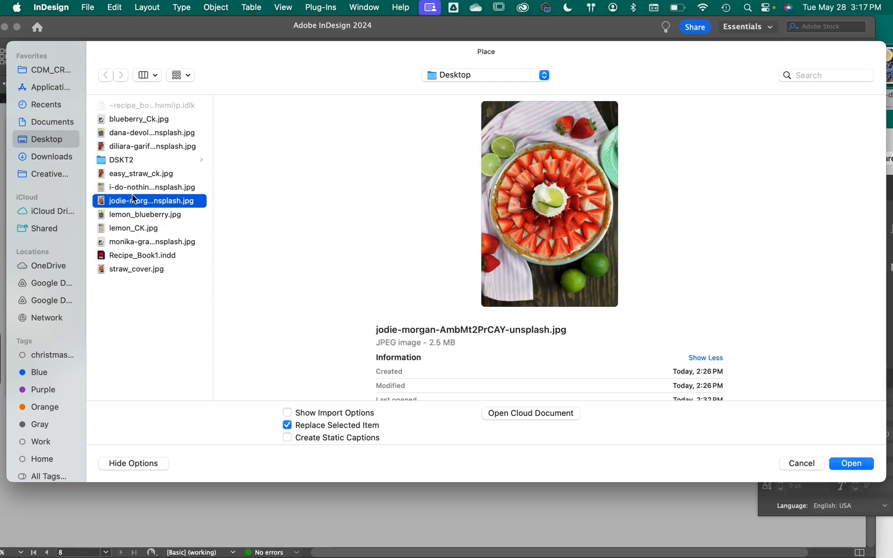
left_click(138, 188)
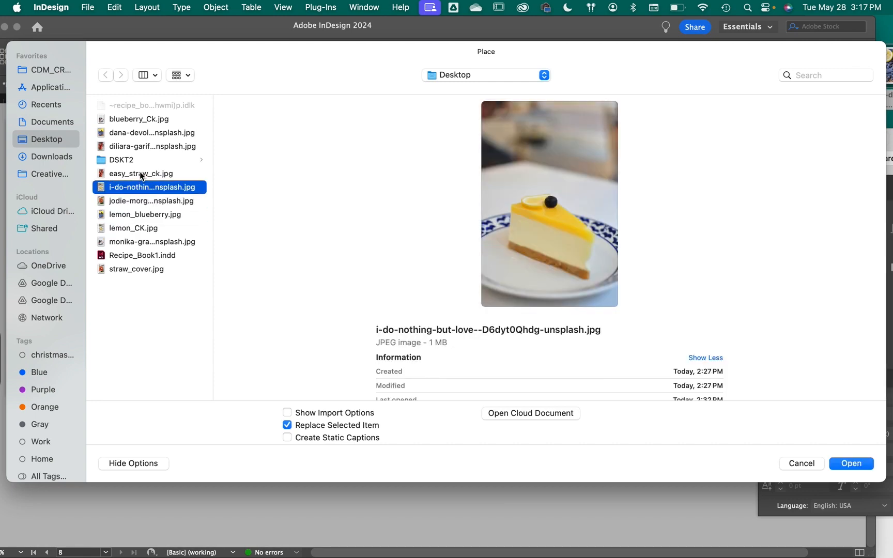
left_click(142, 176)
left_click(142, 133)
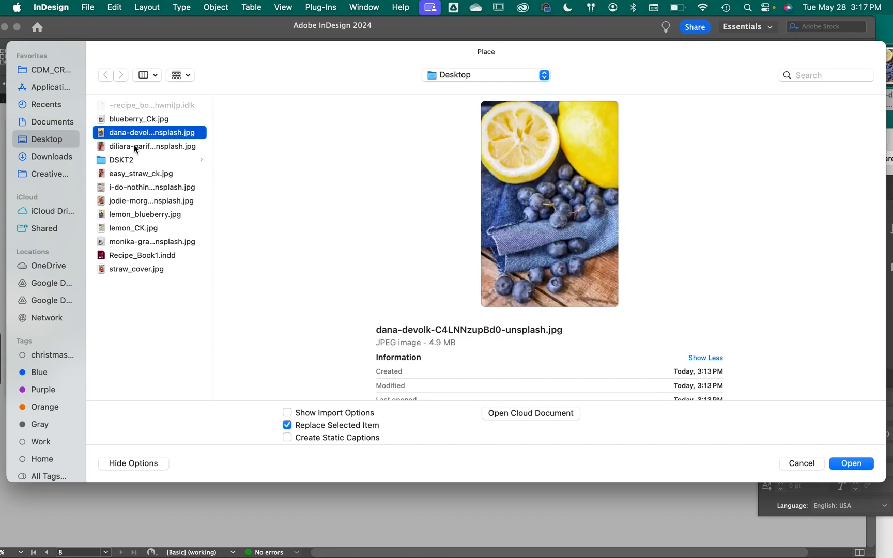
left_click(137, 119)
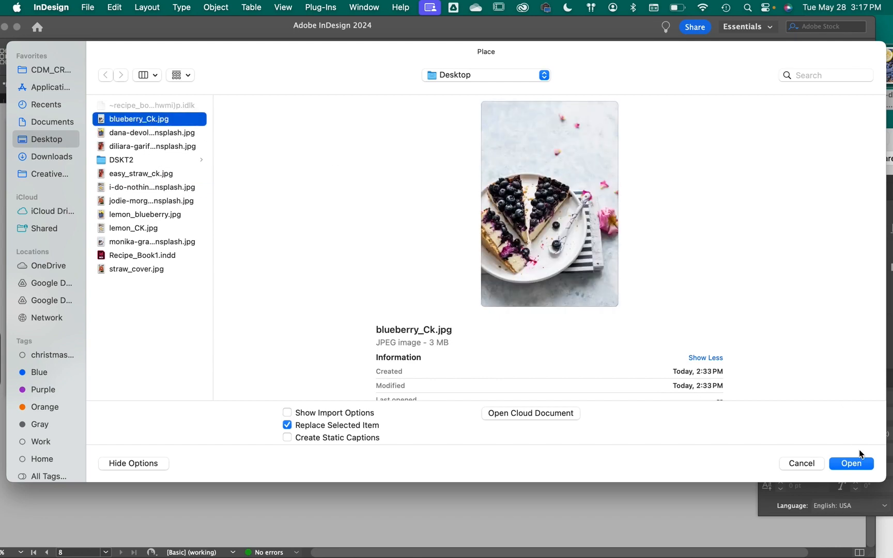
left_click(852, 463)
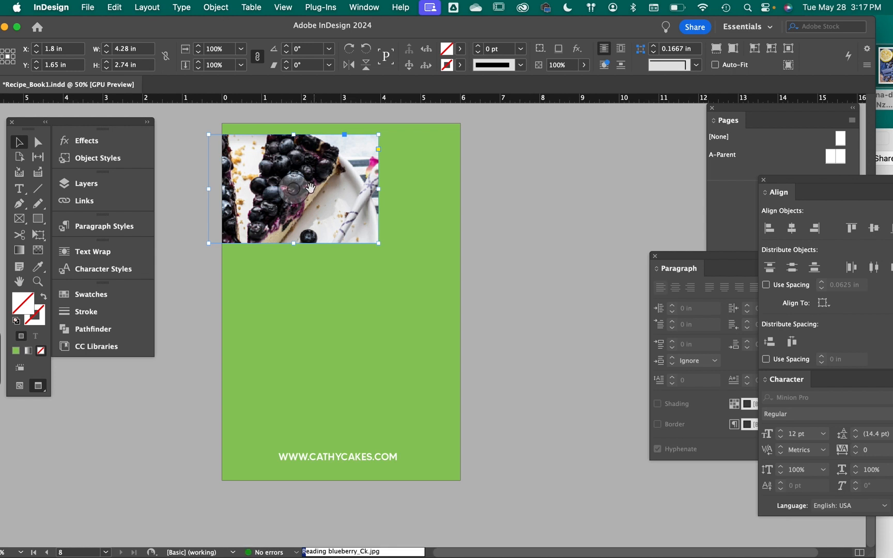
Scale the blueberry photo to about 77% and reposition it so the cake slices fill the upper frame.
left_click(297, 188)
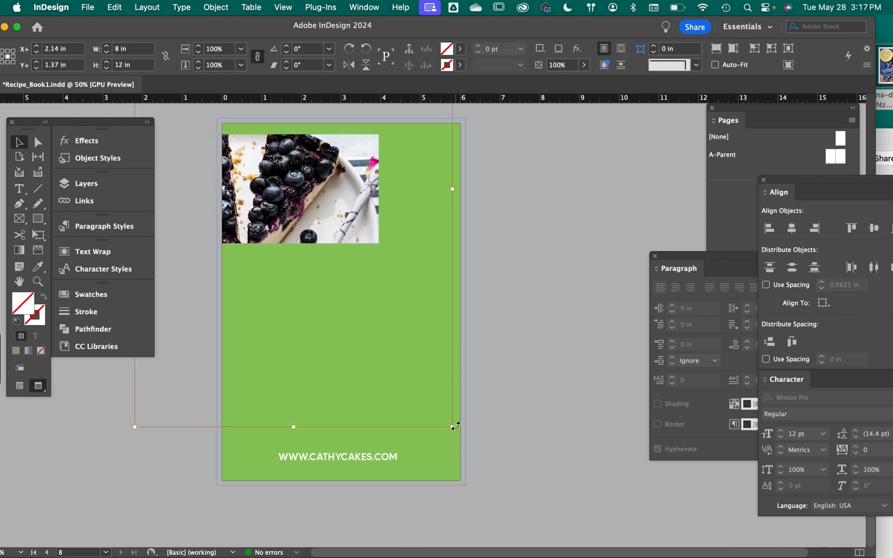
left_click_drag(450, 427, 379, 318)
left_click_drag(320, 188, 325, 247)
mouse_move(328, 181)
left_mouse_down()
mouse_move(350, 173)
mouse_move(340, 187)
left_mouse_up()
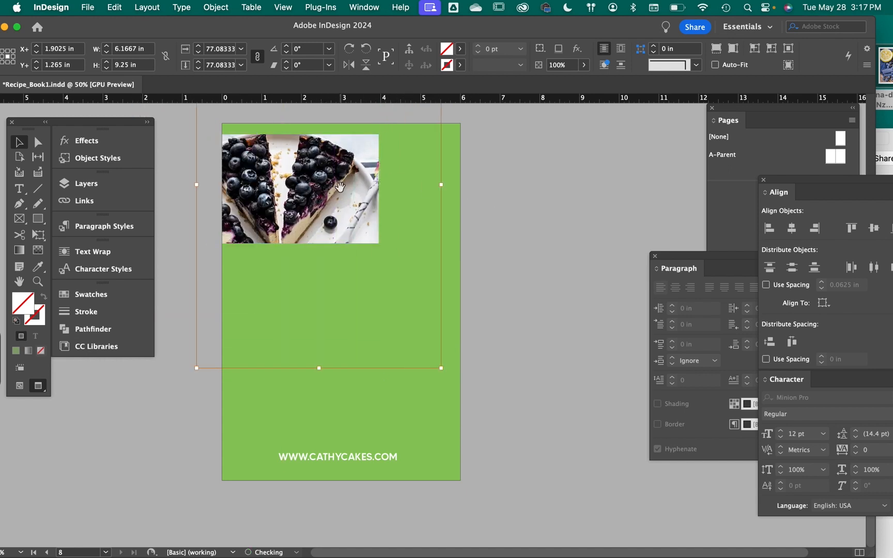
left_click(514, 208)
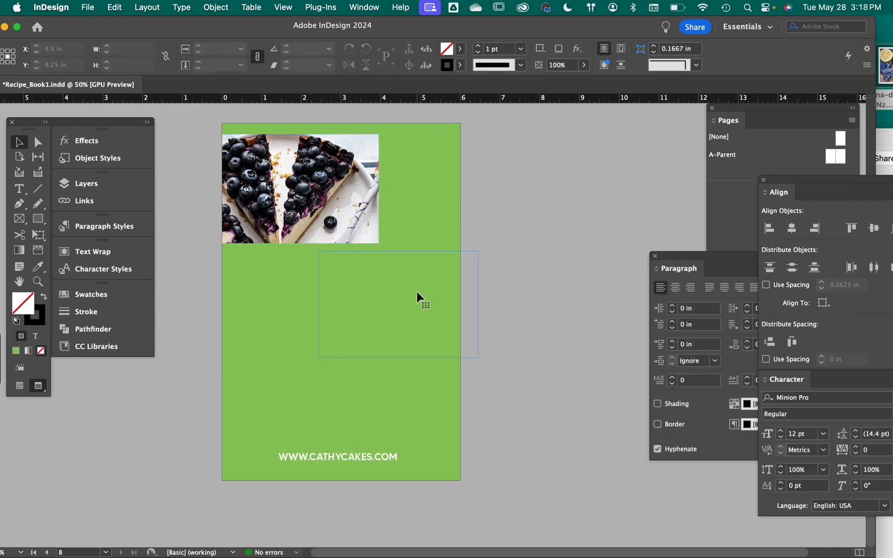
Place easy_straw_ck.jpg in the lower picture frame on page 8.
left_click(417, 293)
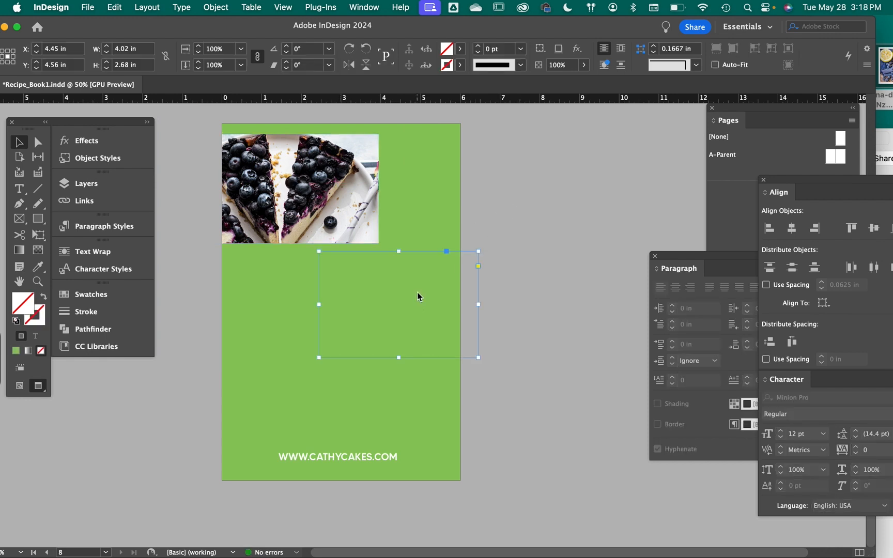
key("super+d")
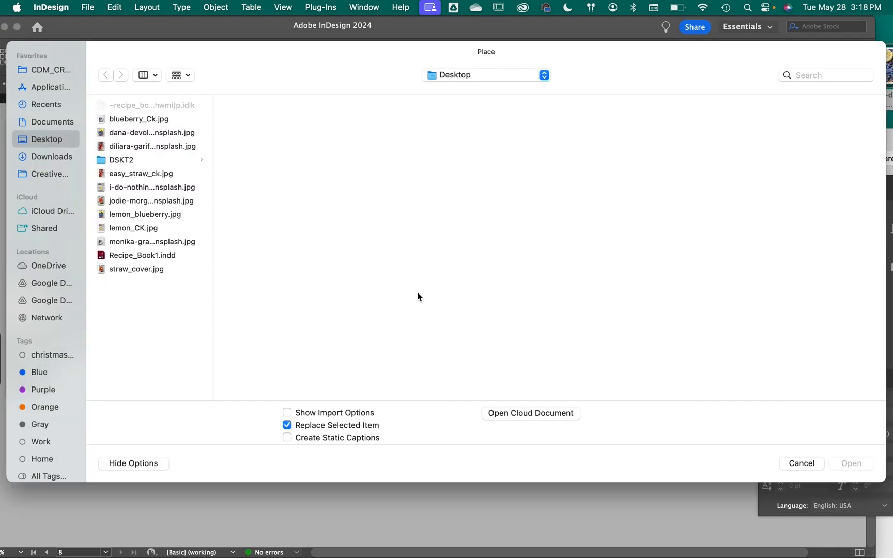
left_click(124, 175)
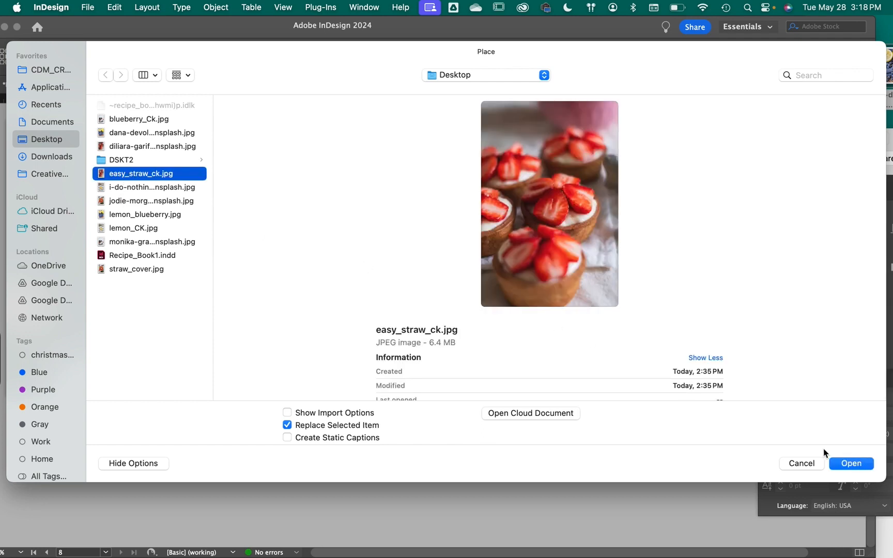
left_click(848, 463)
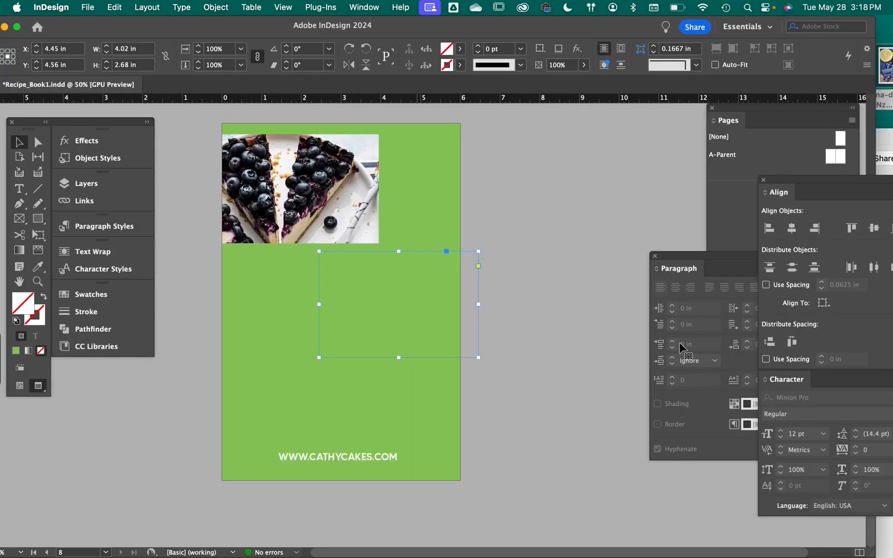
Shift the strawberry photo up in its frame, enlarge the frame to about 5.21 × 3.78 in and move it slightly down page 8.
left_click(392, 303)
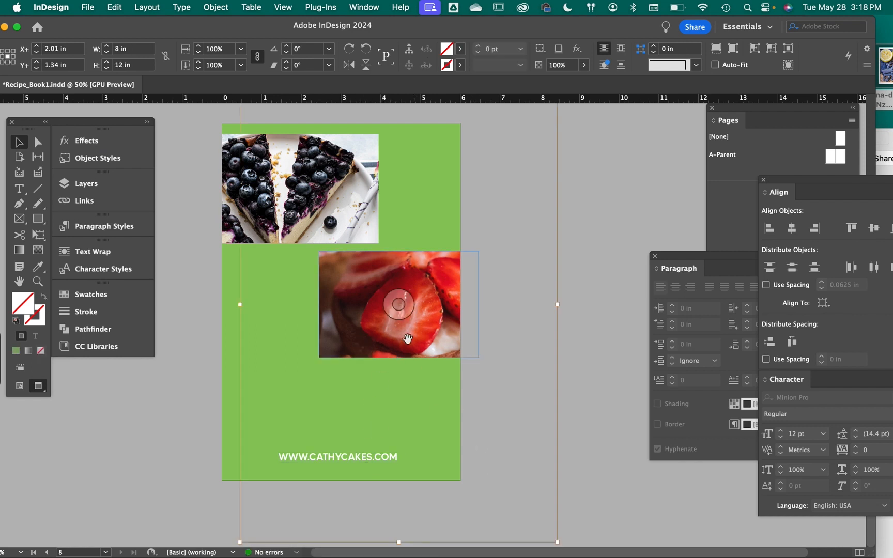
left_click_drag(403, 337, 400, 312)
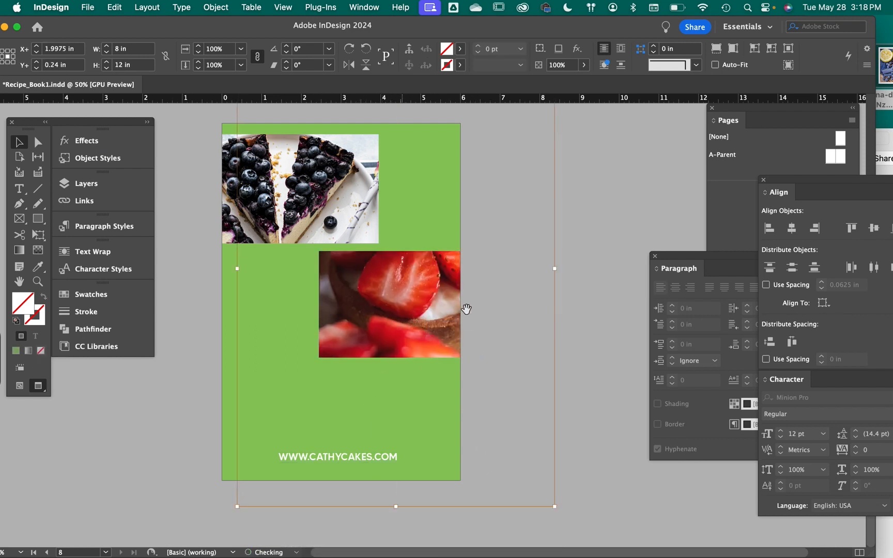
left_click(582, 338)
left_click(449, 342)
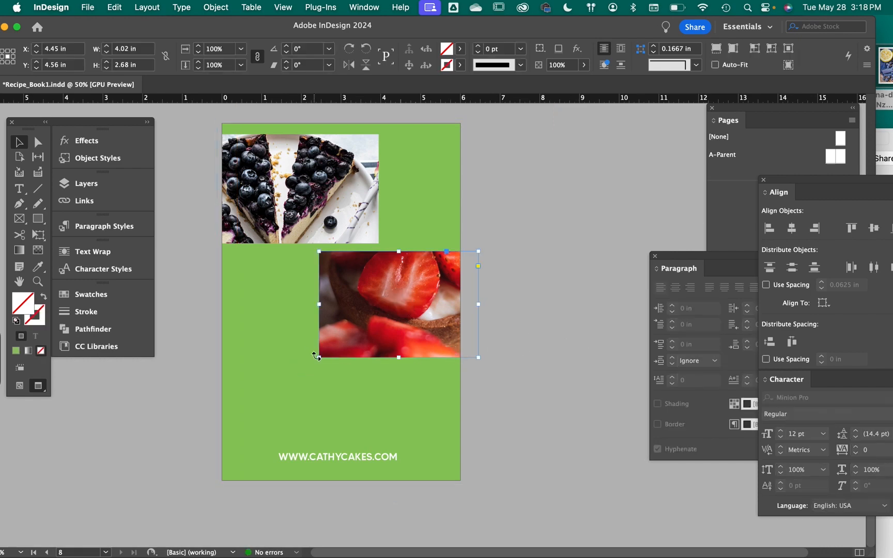
left_click_drag(319, 356, 272, 401)
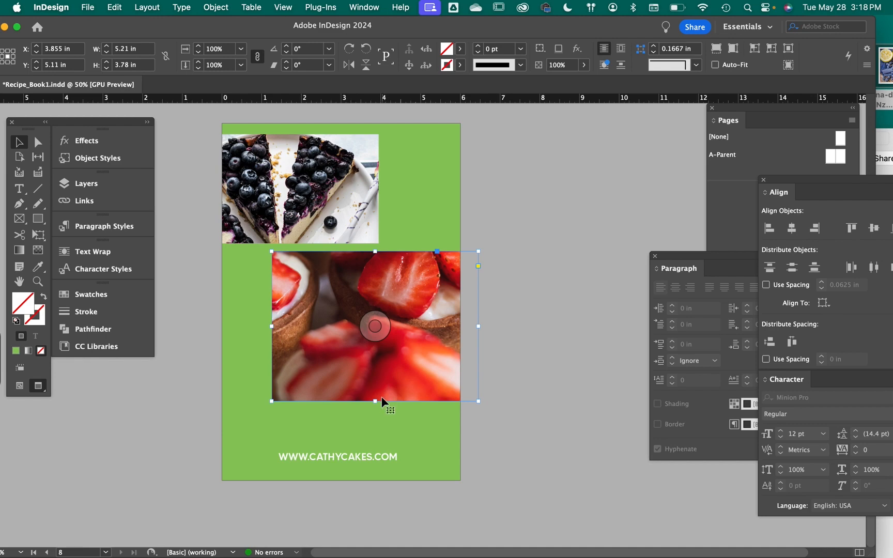
left_click_drag(381, 398, 379, 414)
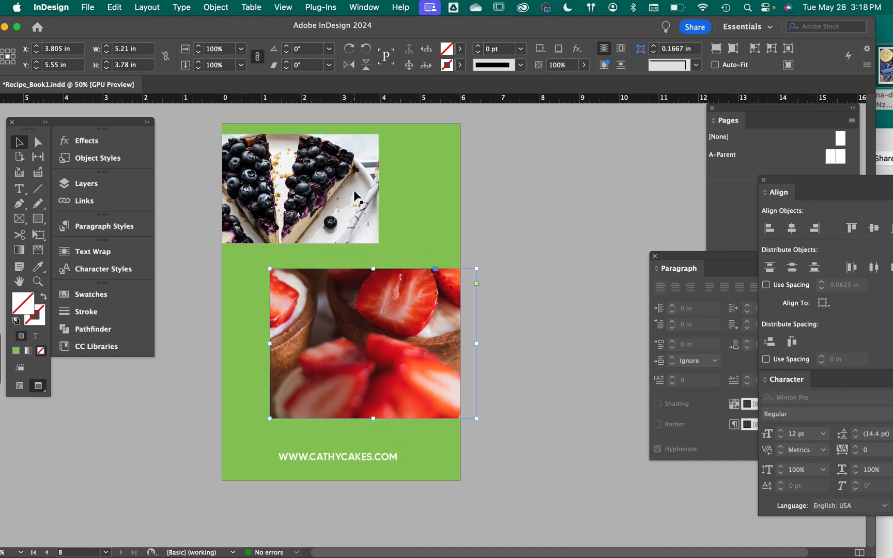
Enlarge the blueberry picture frame to about 4.66 × 2.98 in and position it near the page's upper edge, above the strawberry photo.
left_click_drag(353, 195, 354, 213)
left_click_drag(379, 155, 392, 145)
left_click(479, 181)
left_click_drag(326, 187, 326, 178)
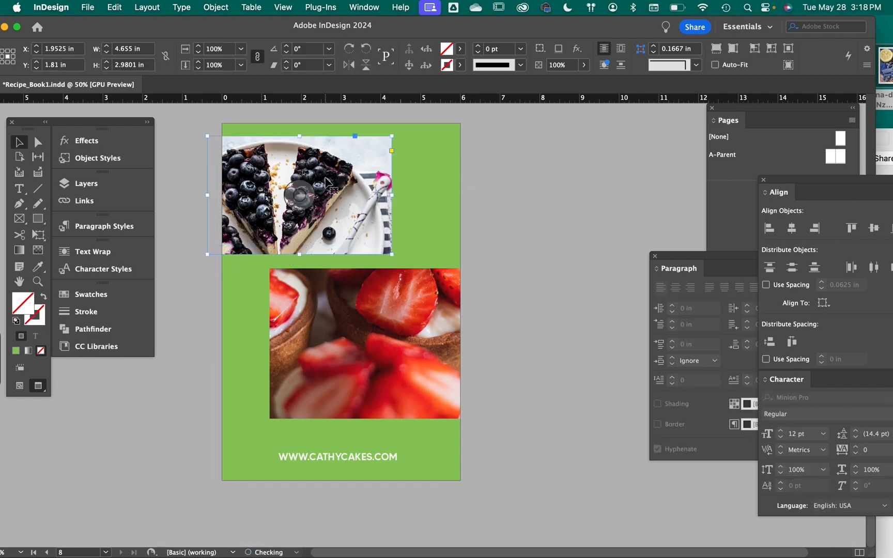
Round only the upper-right corner of the blueberry frame and only the upper-left corner of the strawberry frame.
left_click(391, 151)
left_click_drag(392, 137, 369, 139)
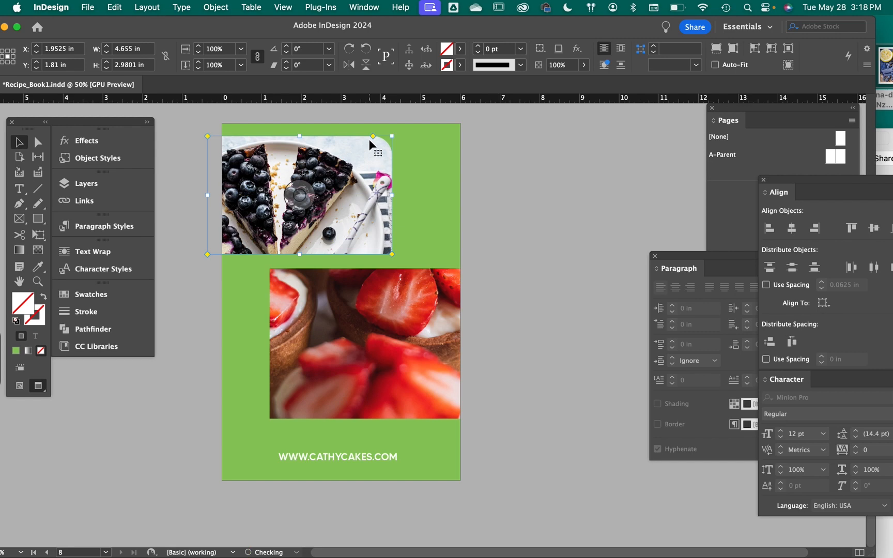
left_click(276, 281)
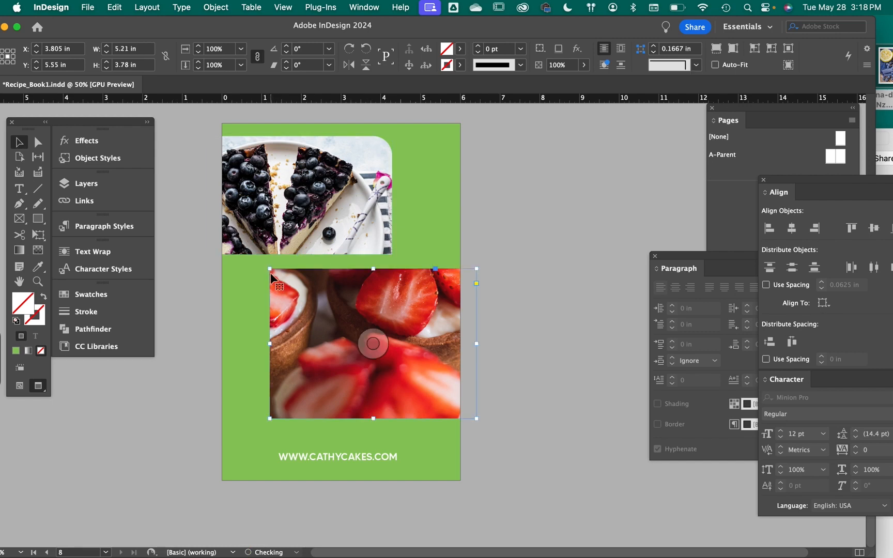
left_click(476, 284)
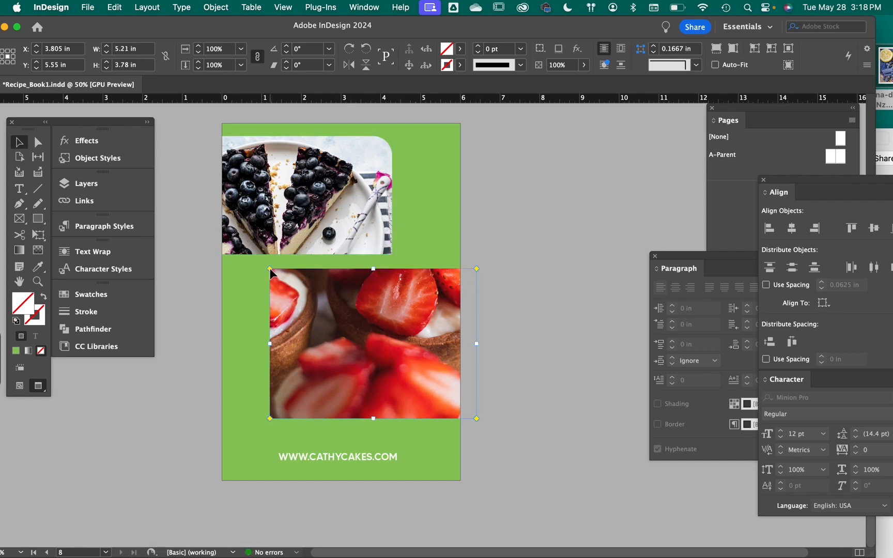
left_click_drag(270, 273, 294, 270)
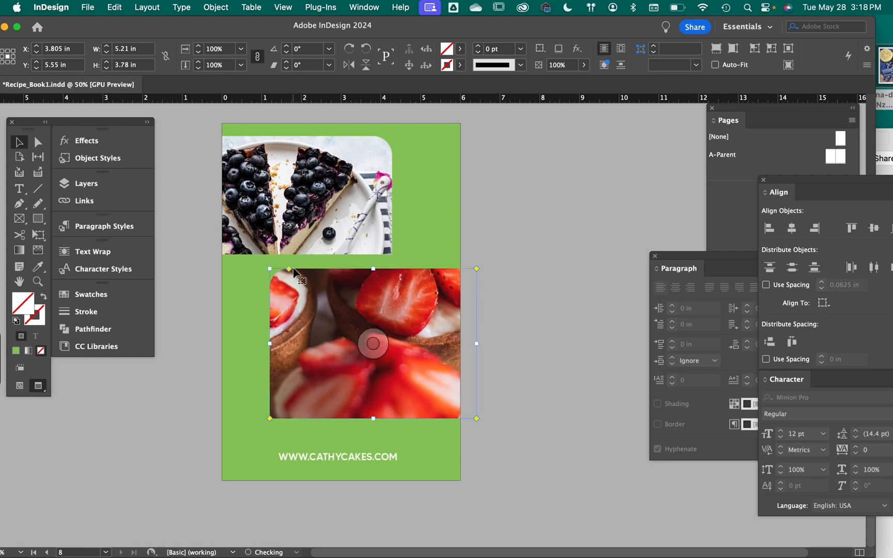
left_click(540, 323)
Delete the empty pages 6 and 7 from the document.
scroll(540, 325, "left", 1)
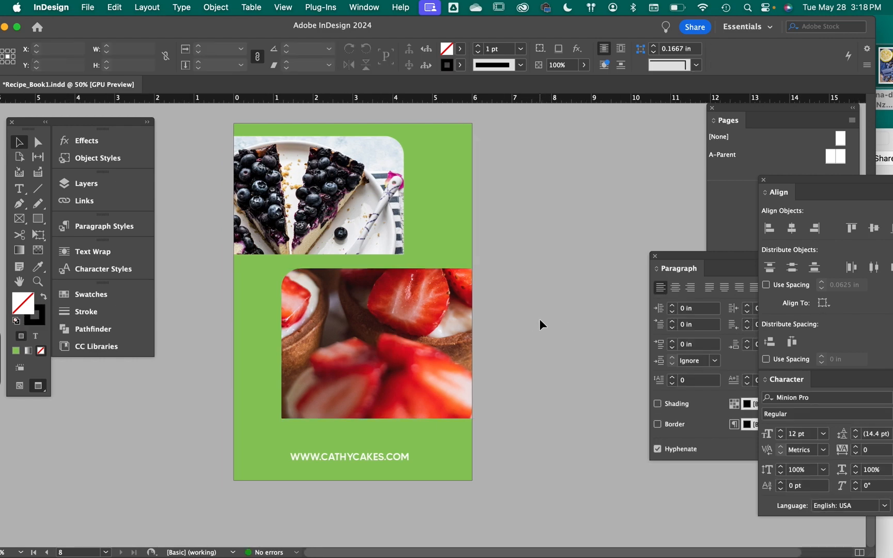
scroll(539, 324, "left", 1)
scroll(537, 338, "up", 5)
scroll(537, 338, "right", 2)
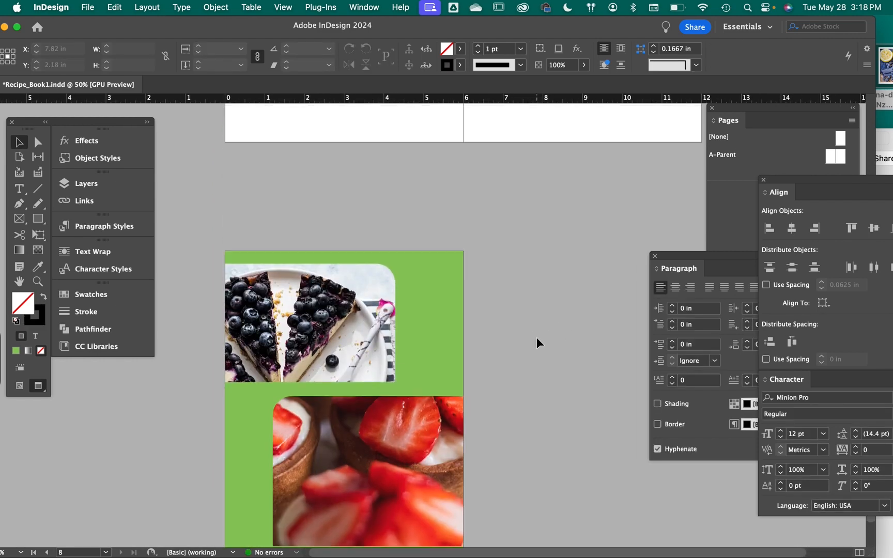
left_click(731, 217)
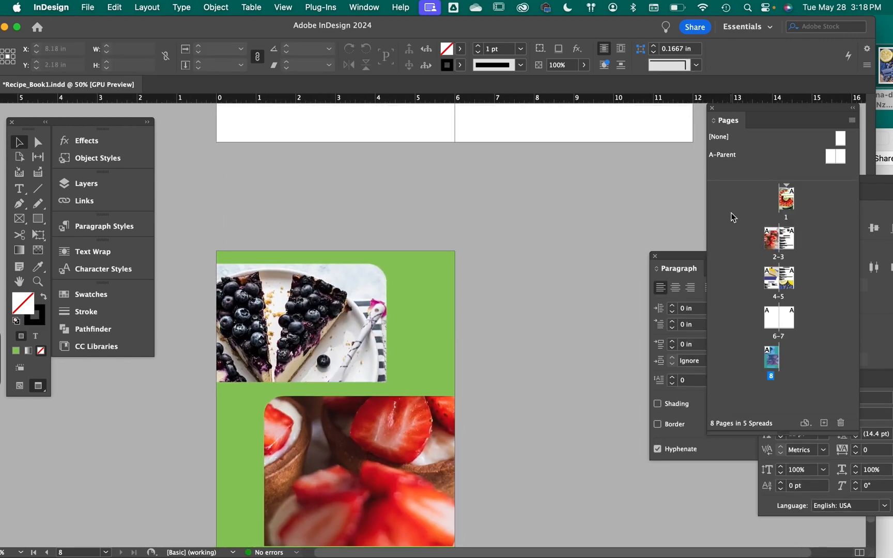
left_click(778, 317)
left_click(790, 321, "shift")
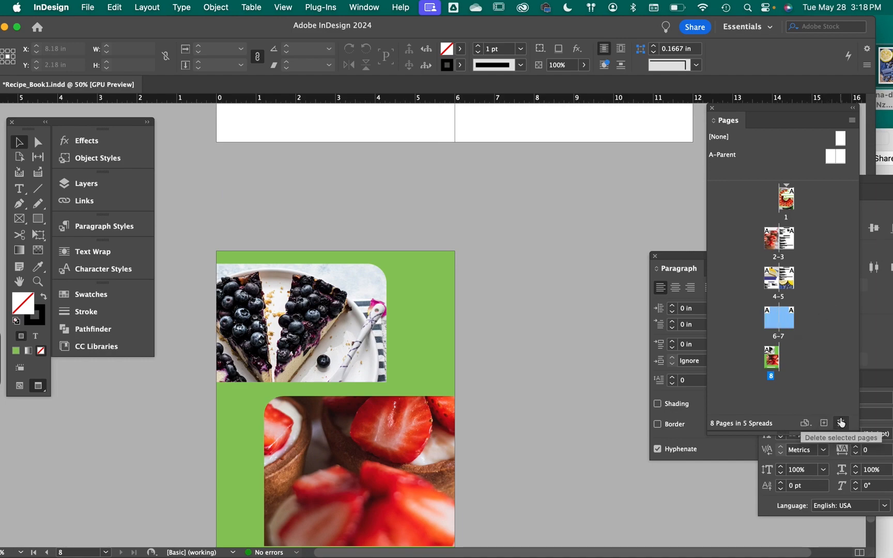
left_click(840, 424)
Save the recipe book and export all pages to the Desktop as the PDF Recipe_Book1, using the [Smallest File Size] preset.
scroll(549, 295, "up", 20)
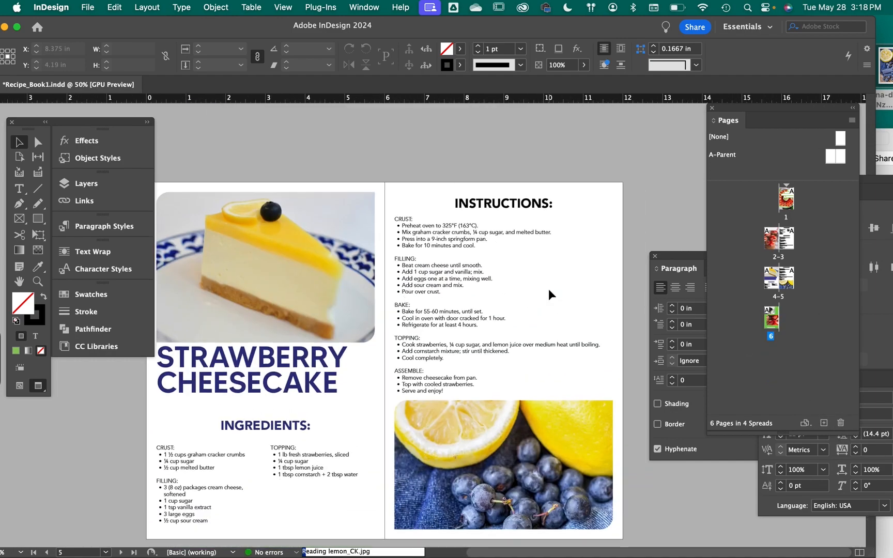
scroll(549, 294, "down", 5)
scroll(549, 295, "down", 15)
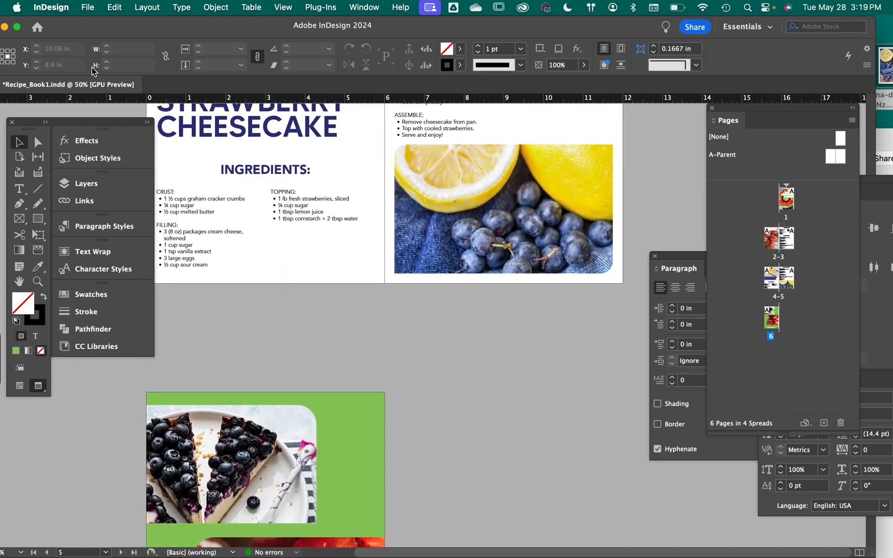
key("super+s")
left_click(88, 7)
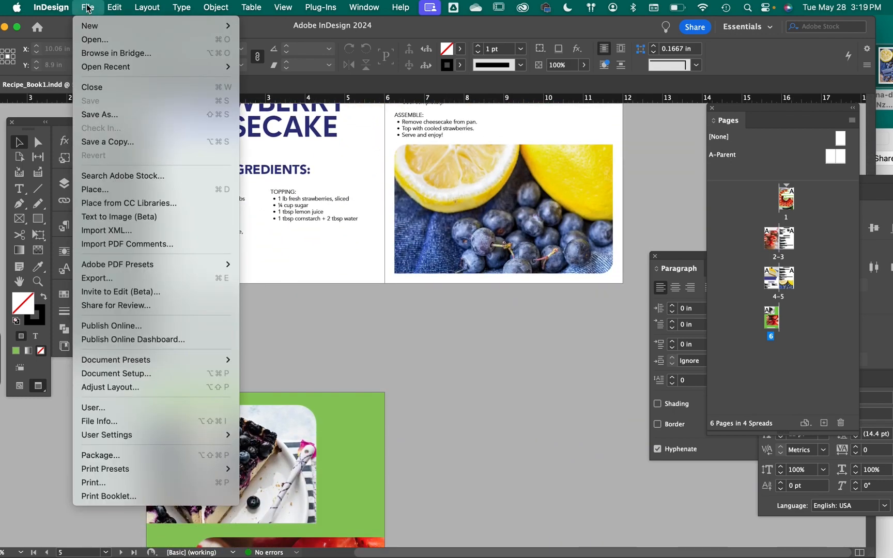
mouse_move(170, 270)
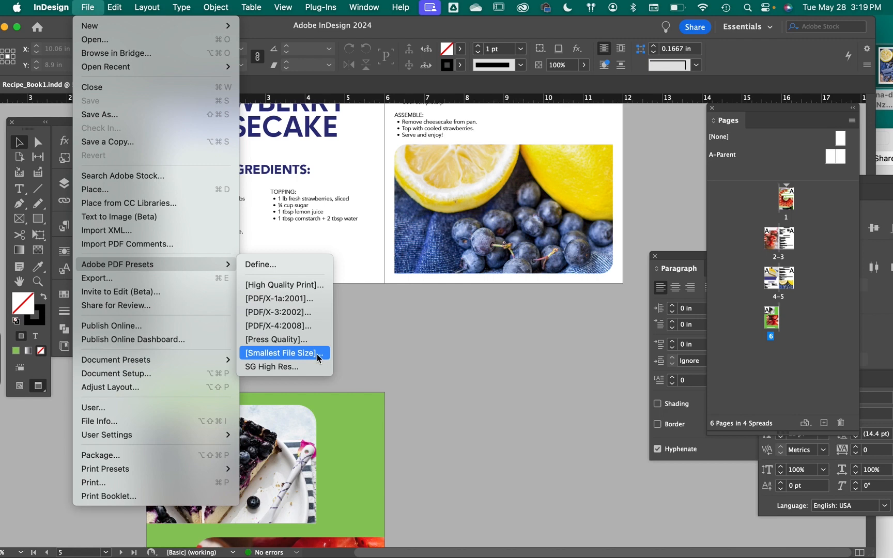
left_click(458, 349)
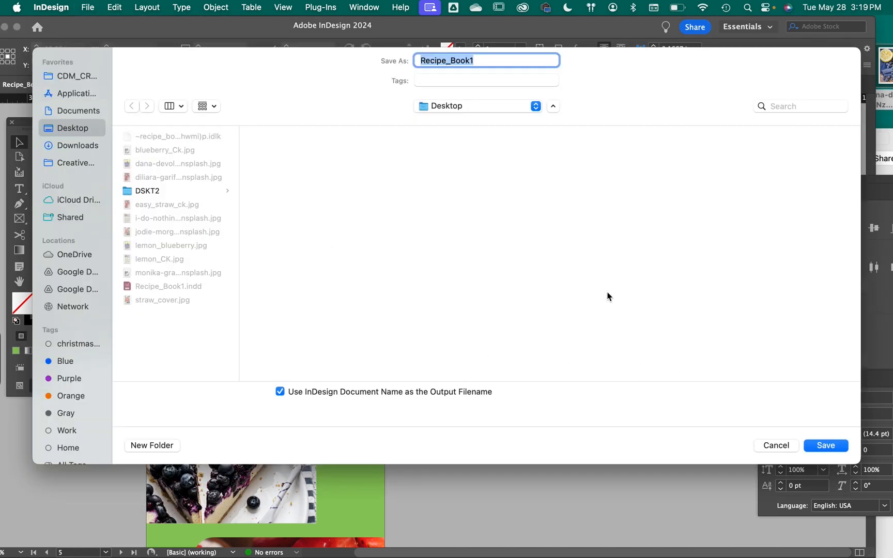
left_click(830, 445)
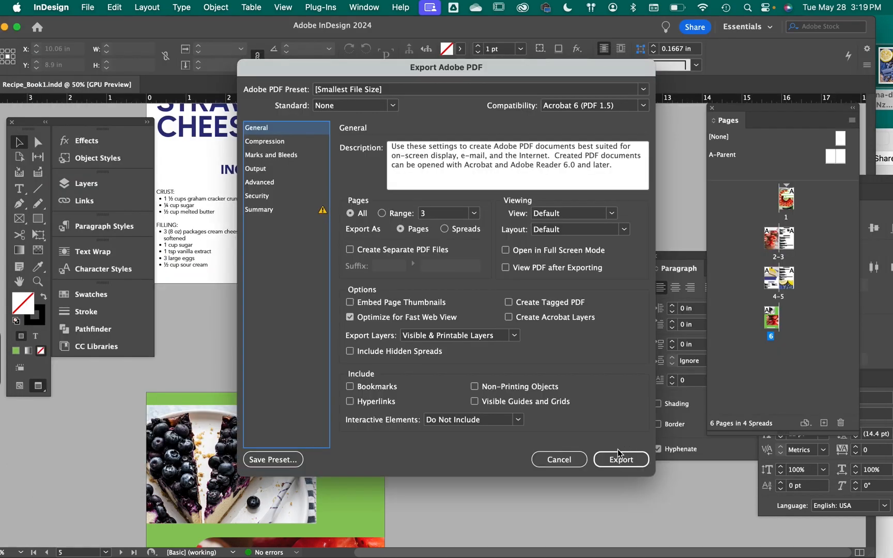
left_click(622, 461)
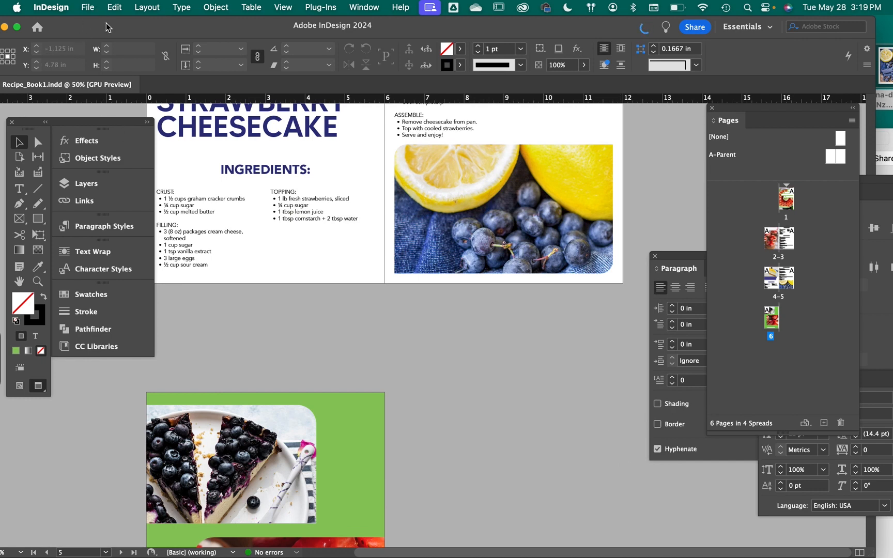
Minimize the InDesign, Safari, Word and Notes windows to uncover the desktop.
left_click_drag(106, 27, 141, 27)
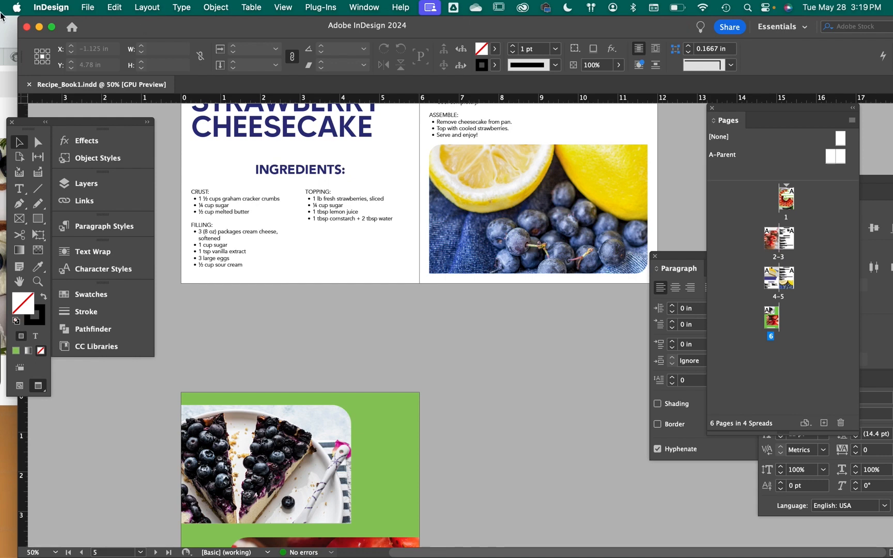
left_click(27, 27)
left_click(15, 34)
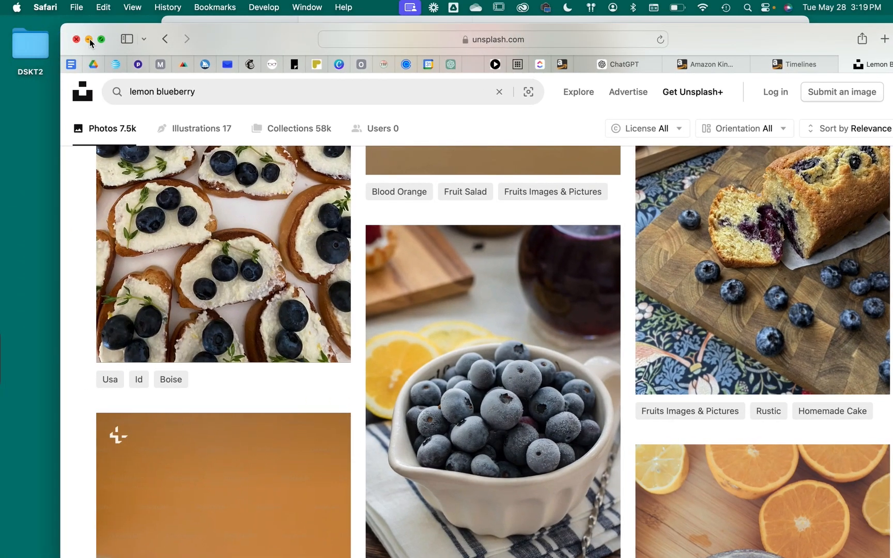
left_click(89, 39)
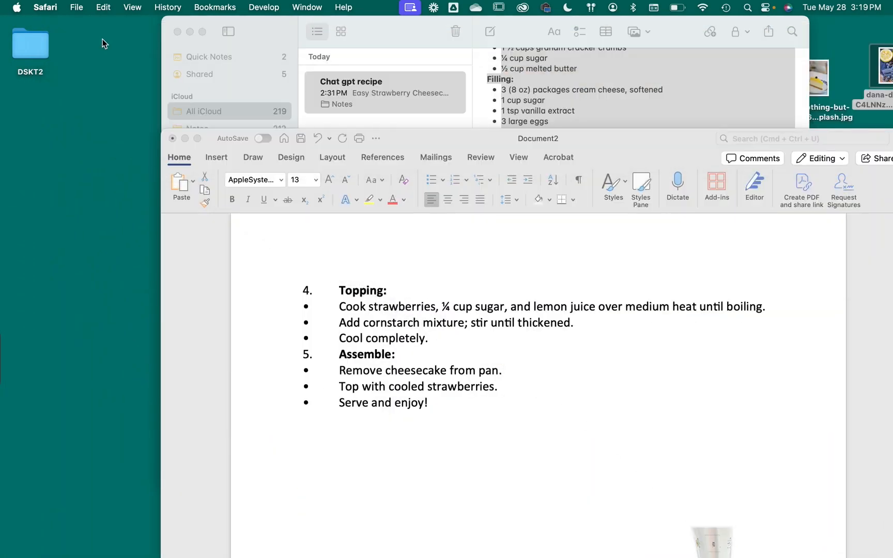
left_click(184, 139)
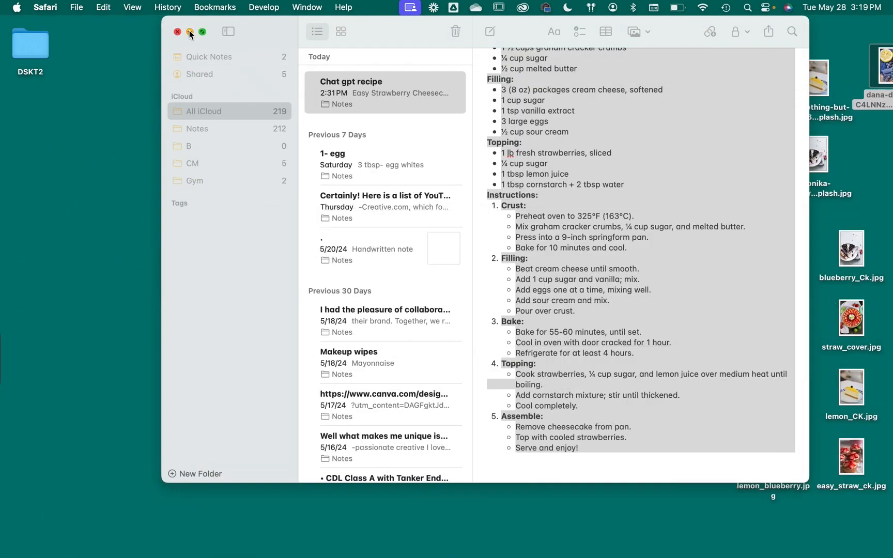
left_click(190, 32)
left_click(362, 192)
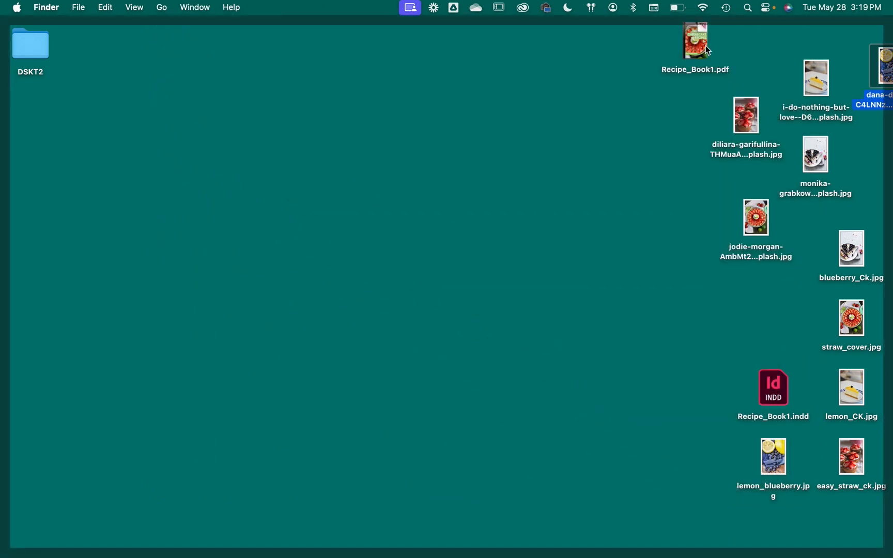
Move Recipe_Book1.pdf to a clear area of the desktop and open it in Acrobat in an enlarged window.
left_click_drag(694, 42, 265, 75)
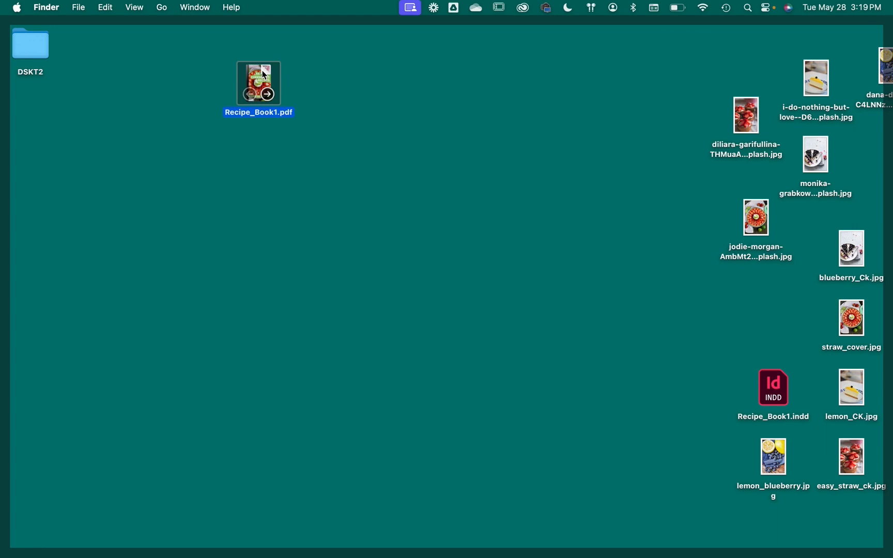
double_click(262, 75)
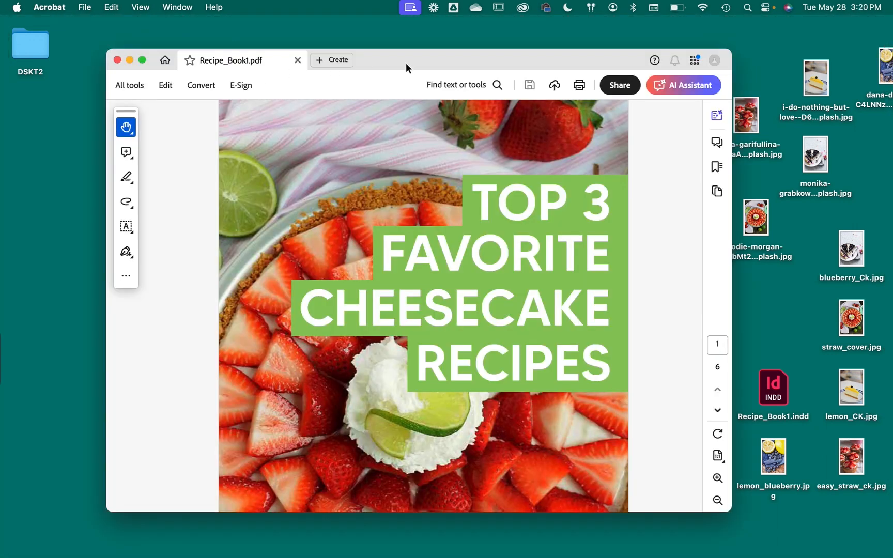
left_click_drag(409, 60, 380, 27)
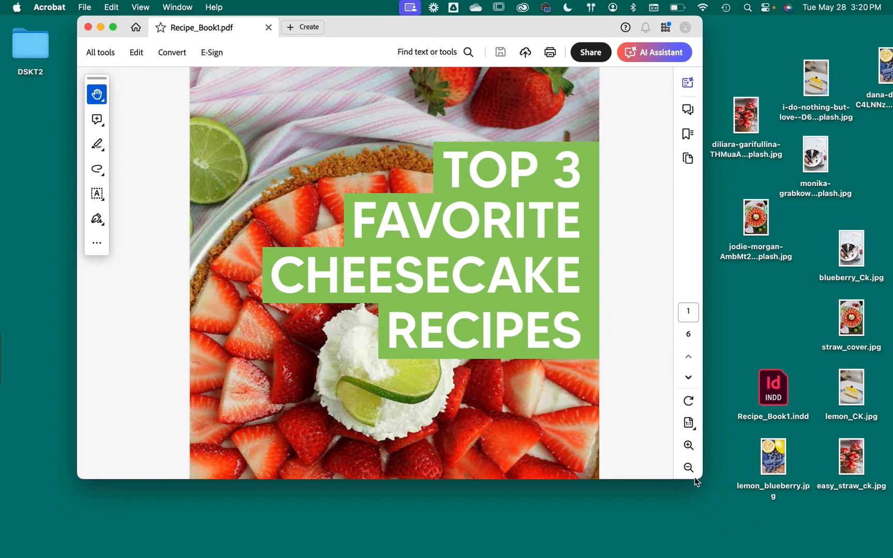
left_click_drag(725, 529, 701, 472)
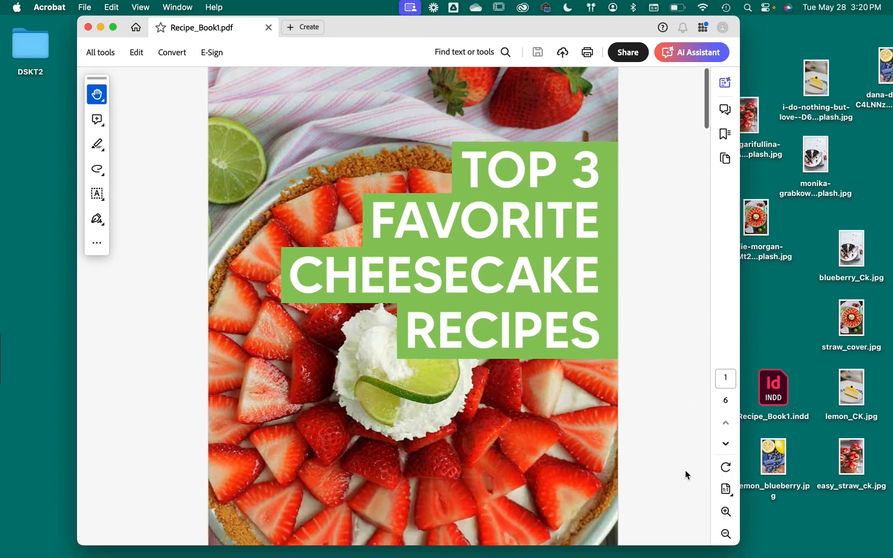
Review the exported PDF from the cover through the strawberry cheesecake pages.
scroll(546, 440, "down", 3)
scroll(545, 440, "down", 4)
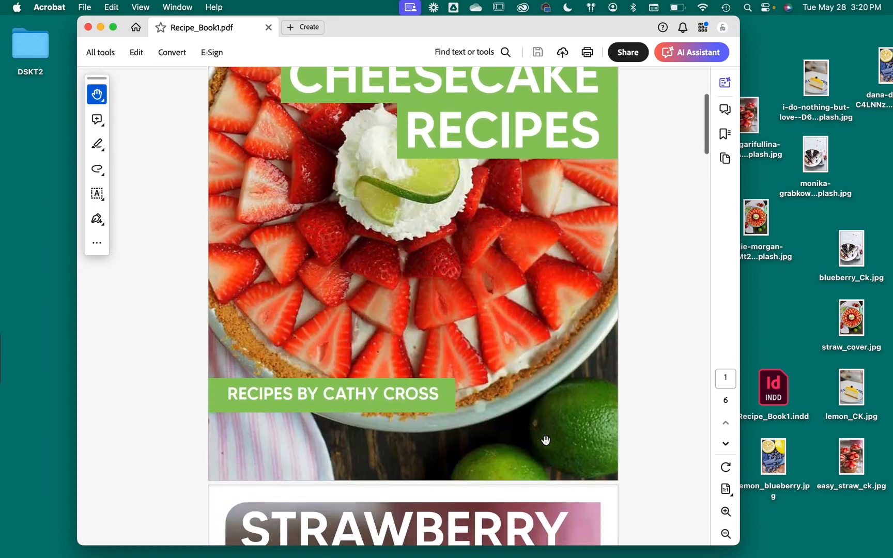
scroll(546, 440, "down", 8)
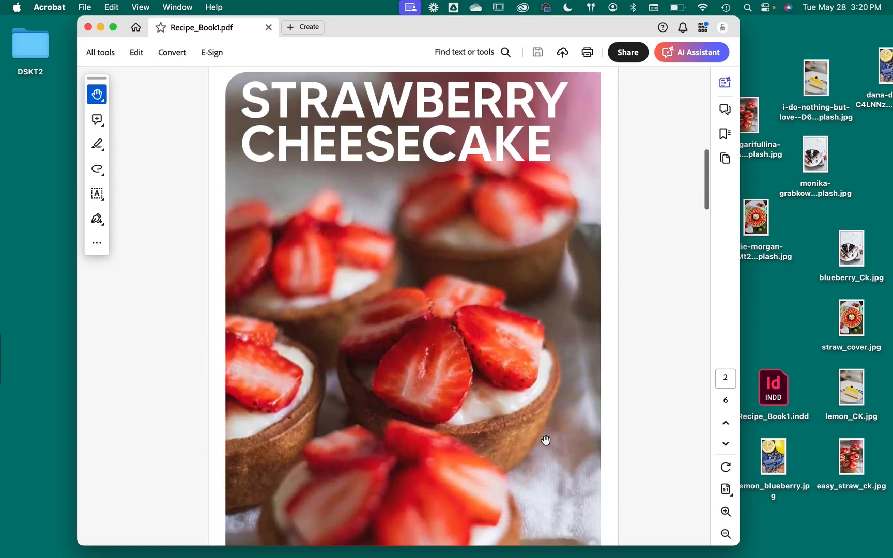
scroll(546, 440, "down", 10)
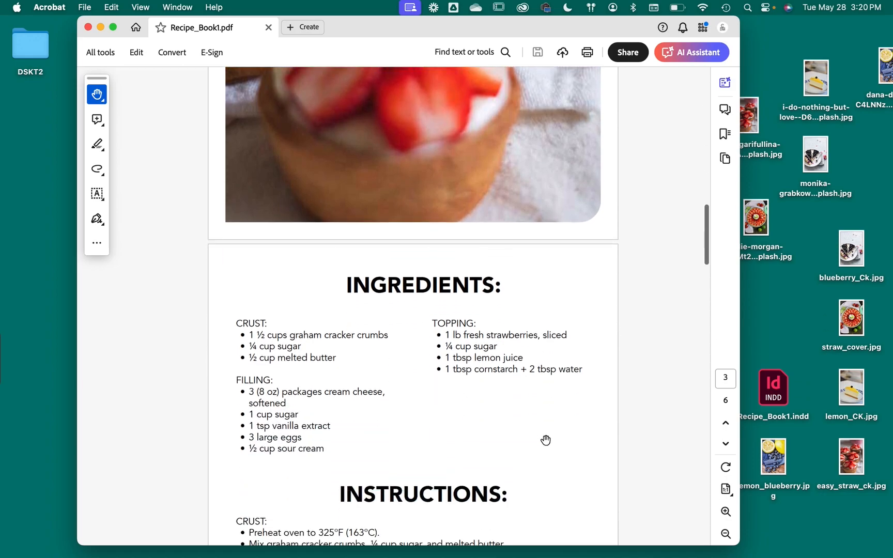
scroll(545, 440, "down", 5)
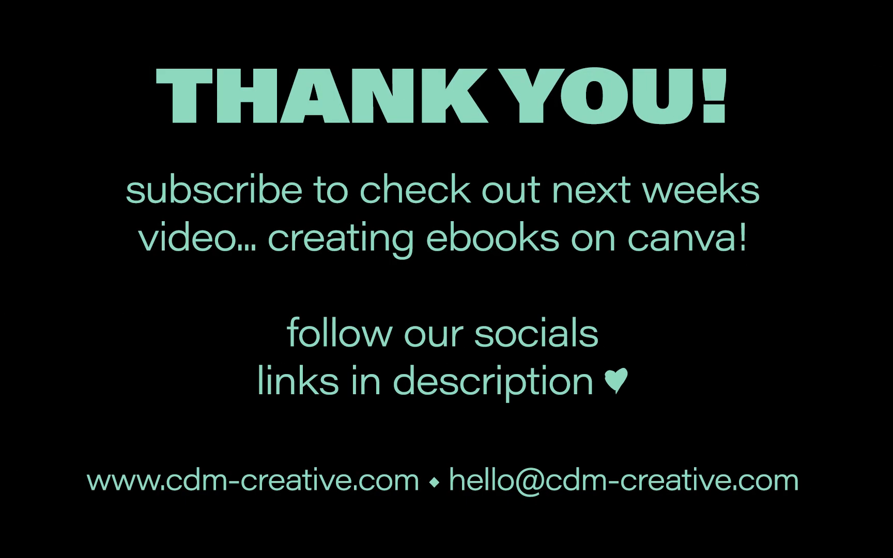